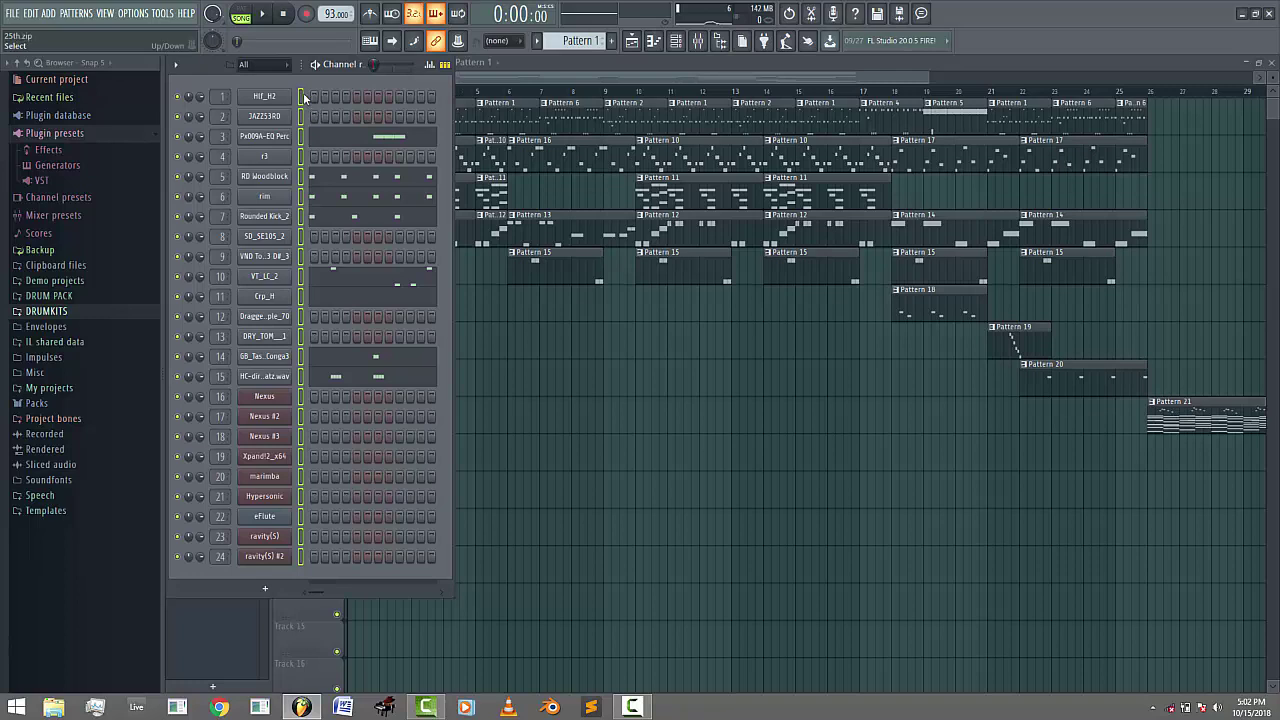
- Select only the first channel, HIf_H2, and look at the contents of the DRUMKITS sample folder
{"action": "left_click", "coordinate": [301, 96]}
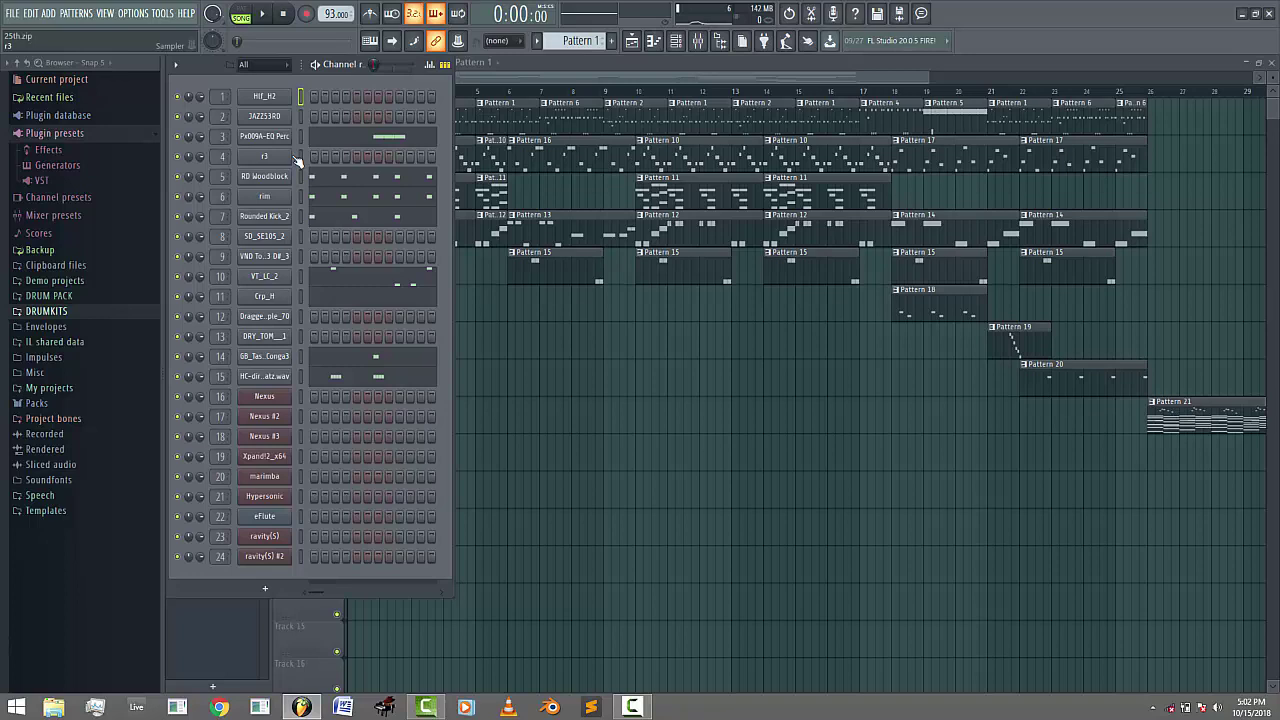
{"action": "left_click", "coordinate": [62, 311]}
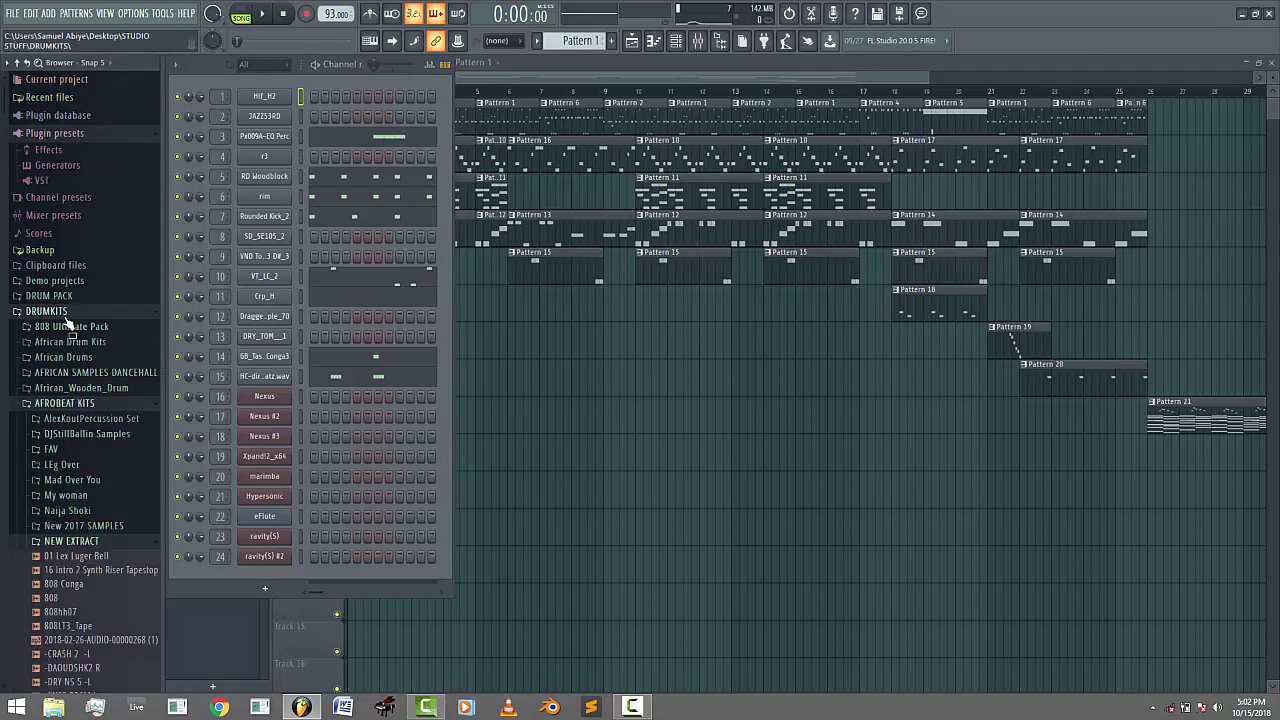
{"action": "left_click", "coordinate": [62, 311]}
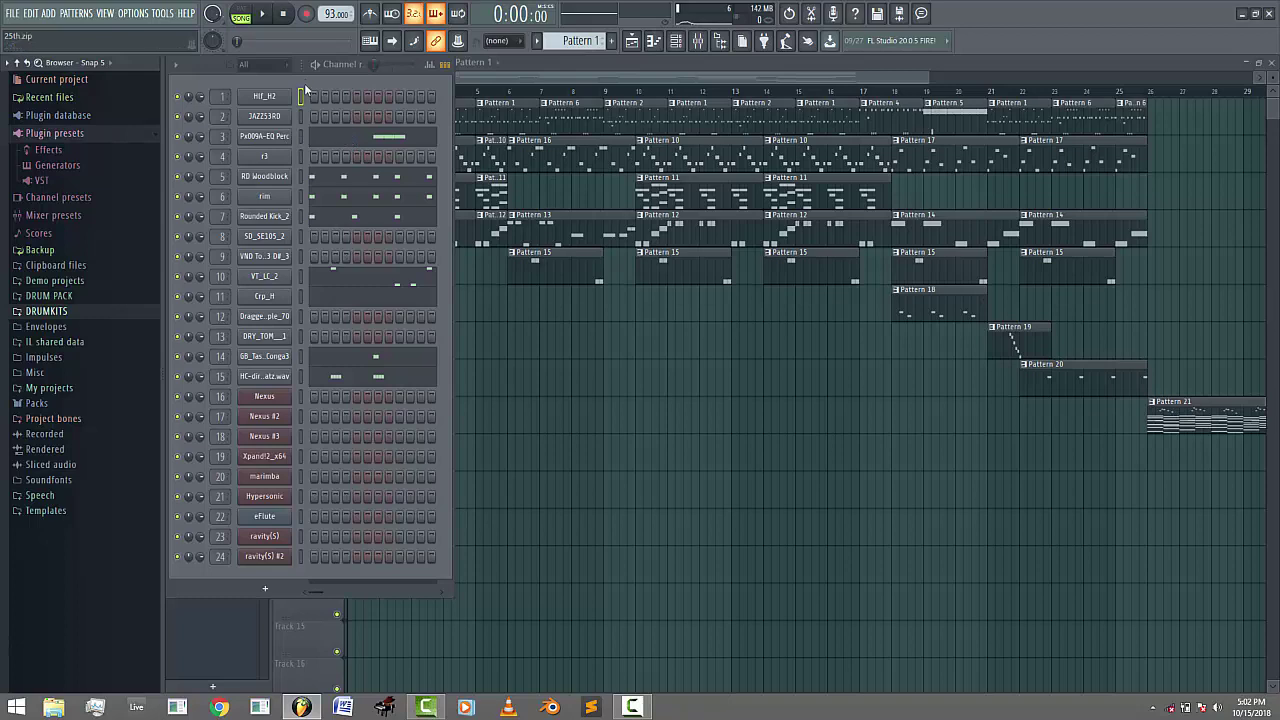
- Solo the Px009A-EQ Perc channel, play it in pattern mode and open its notes in the piano roll
{"action": "right_click", "coordinate": [178, 137]}
{"action": "left_click", "coordinate": [197, 144]}
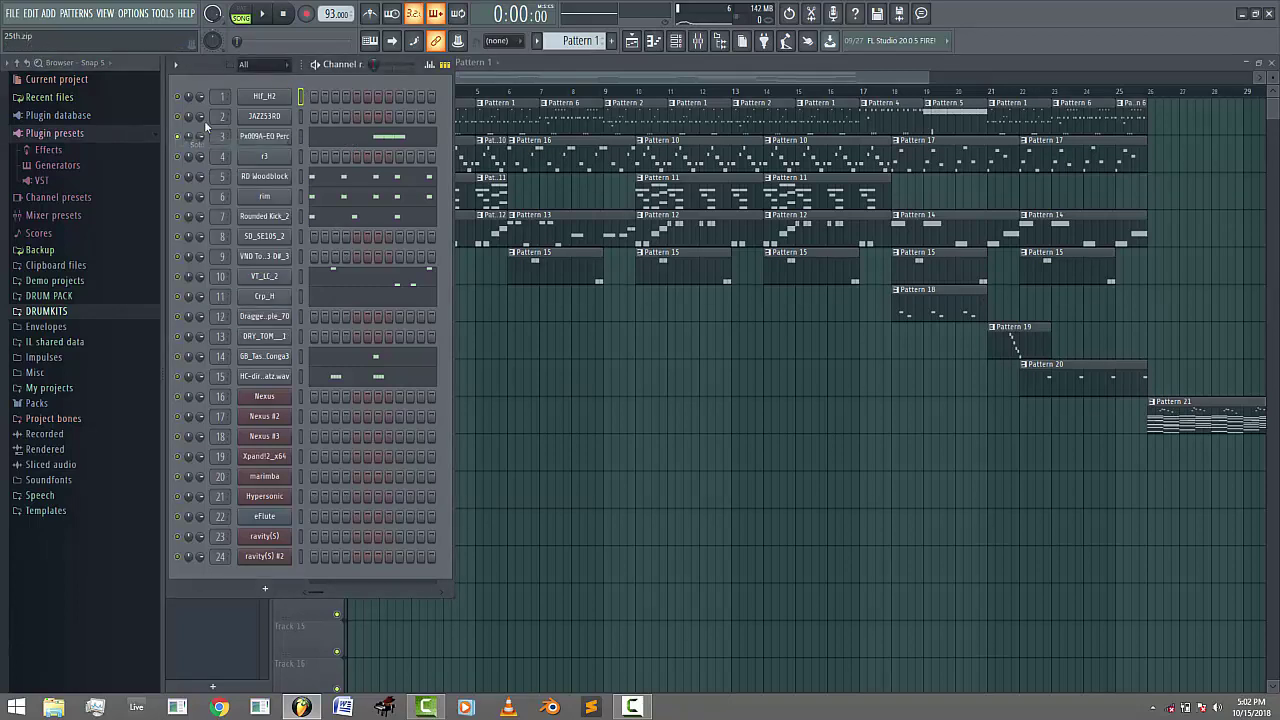
{"action": "left_click", "coordinate": [262, 14]}
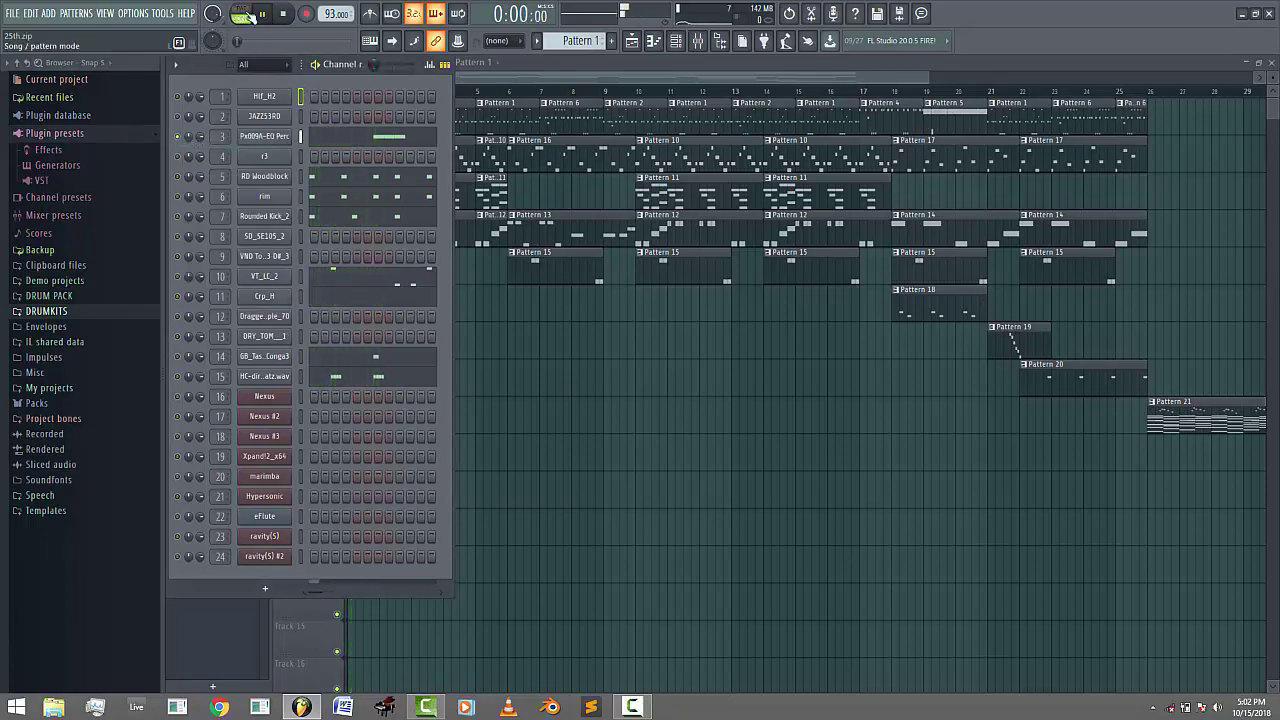
{"action": "left_click", "coordinate": [352, 140]}
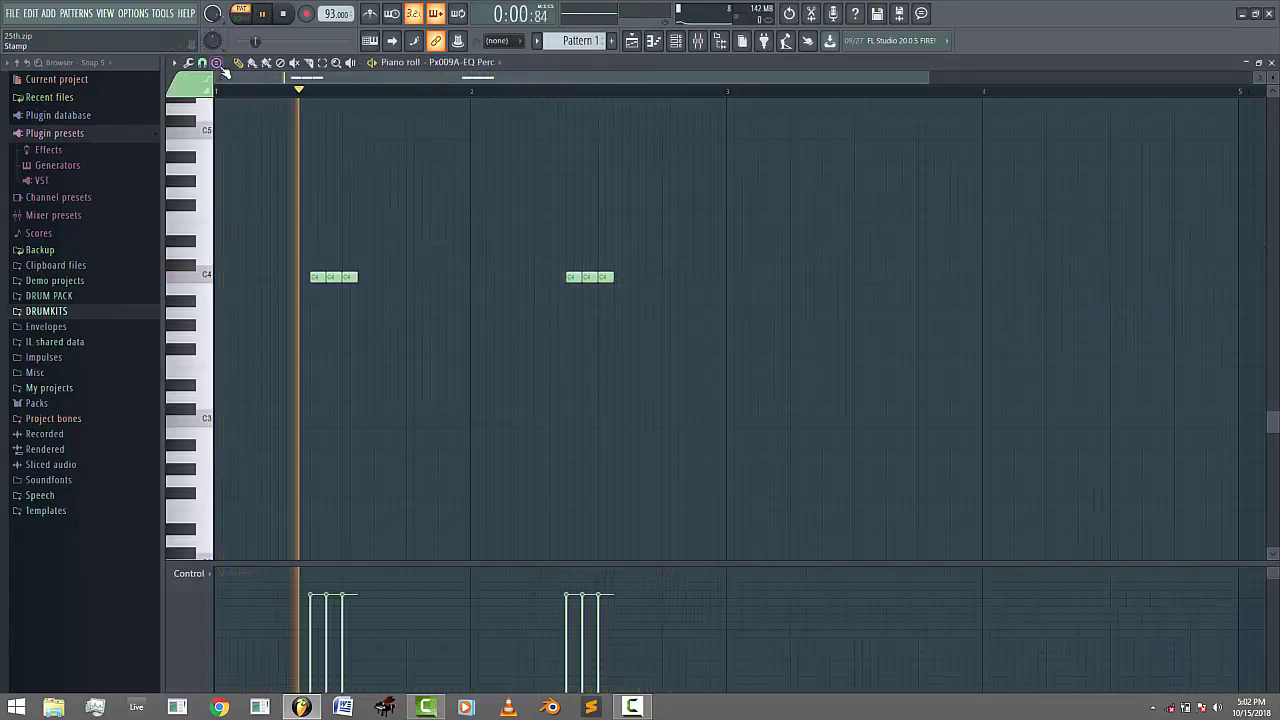
{"action": "key", "text": "space"}
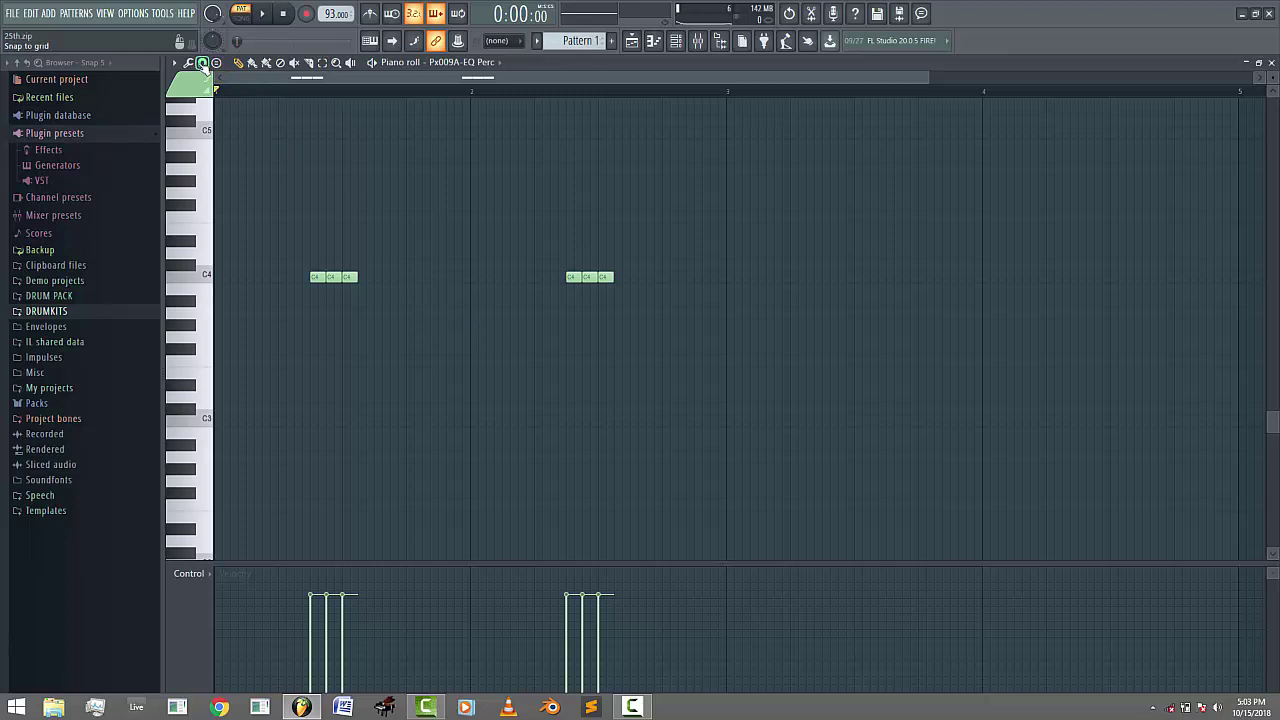
- Set the piano roll's snap to Step and bring back the channel rack
{"action": "left_click", "coordinate": [202, 63]}
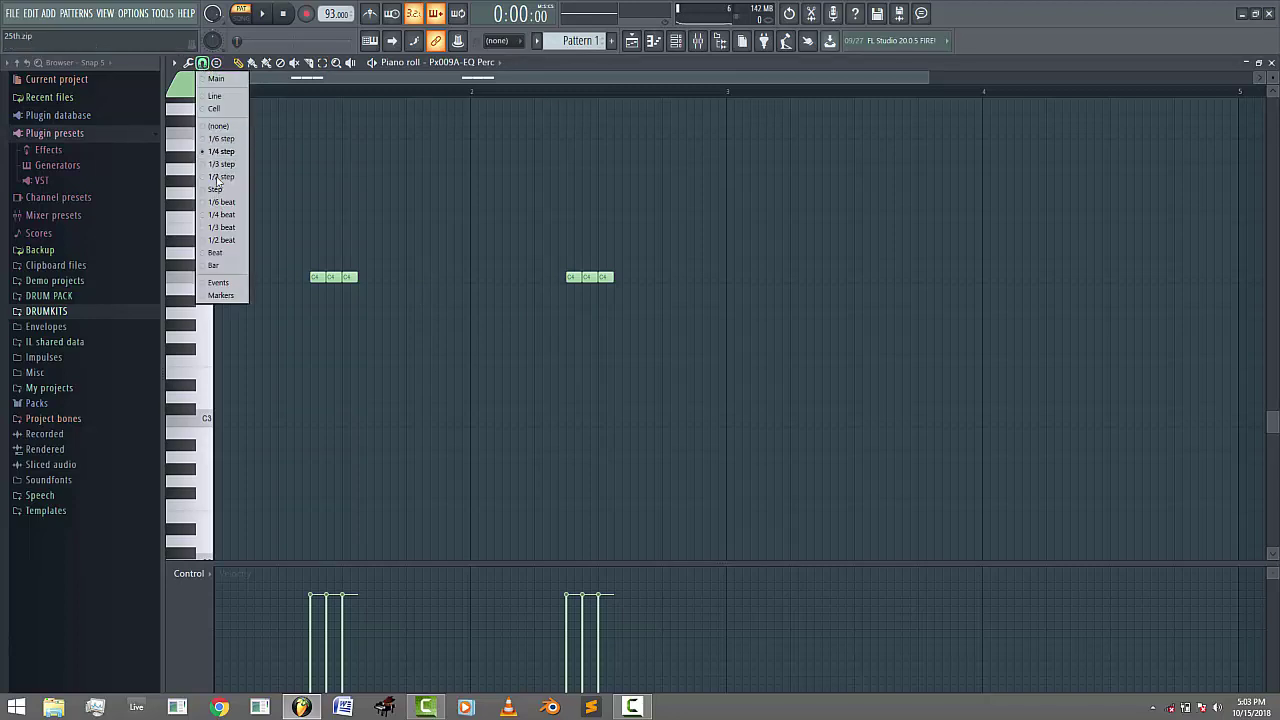
{"action": "left_click", "coordinate": [218, 188]}
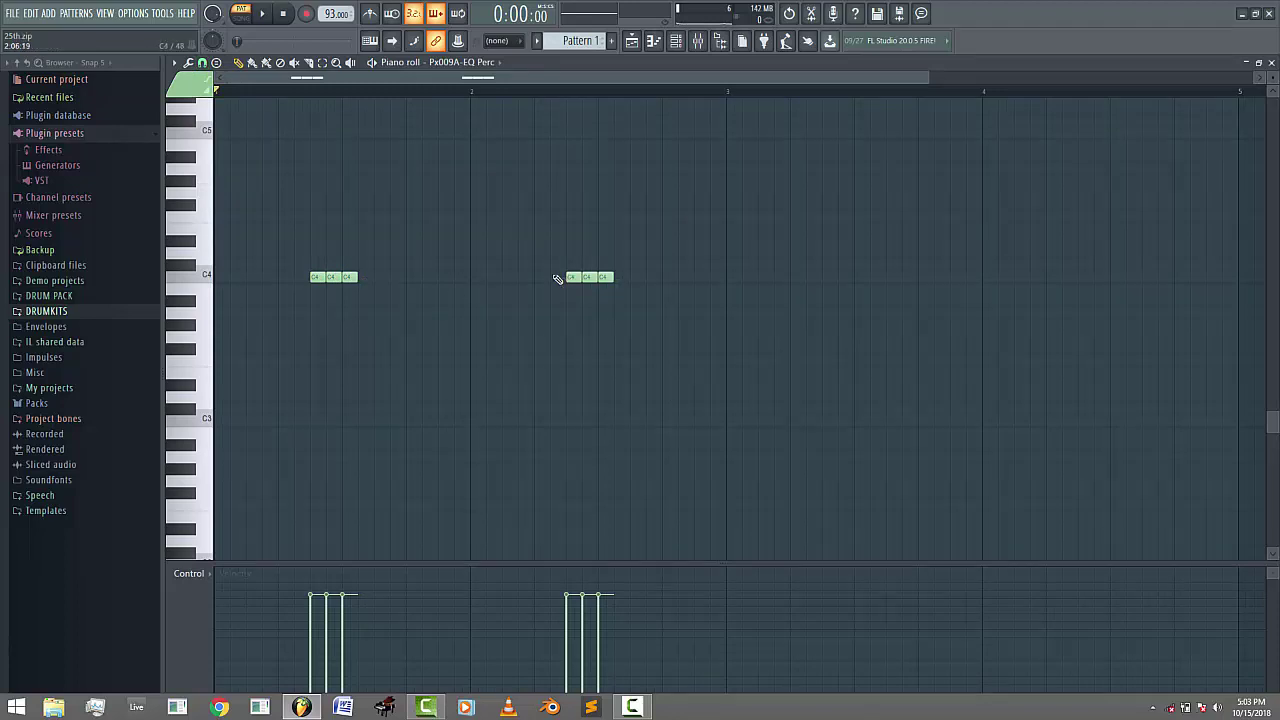
{"action": "key", "text": "F6"}
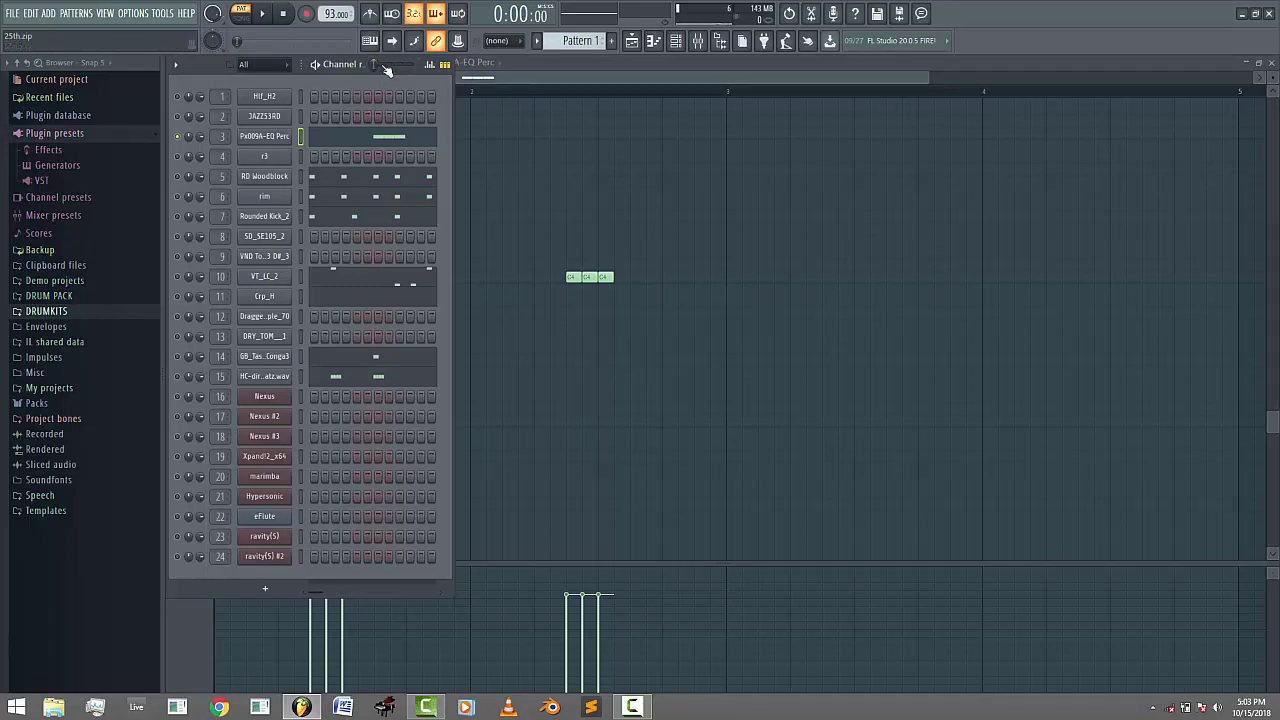
- Play back the soloed Px009A-EQ Perc channel to hear its percussion pattern
{"action": "left_click_drag", "start_coordinate": [376, 68], "coordinate": [381, 64]}
{"action": "left_click", "coordinate": [262, 13]}
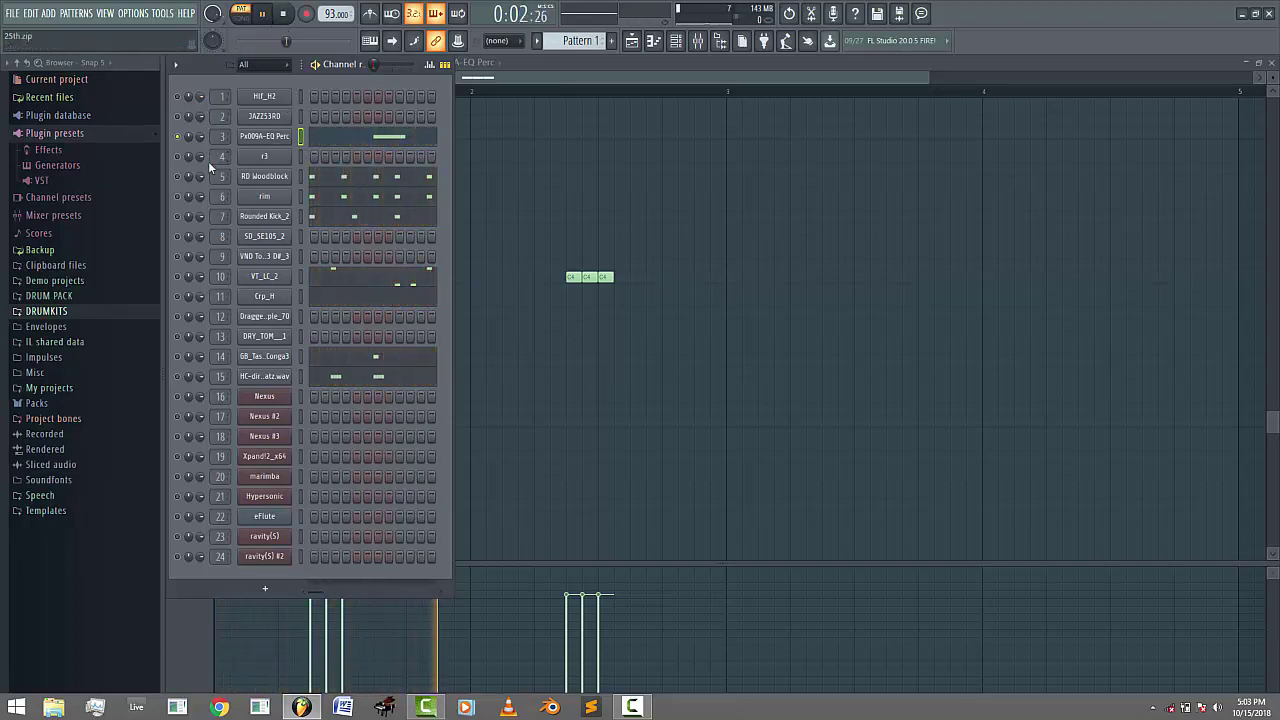
{"action": "left_click", "coordinate": [282, 14]}
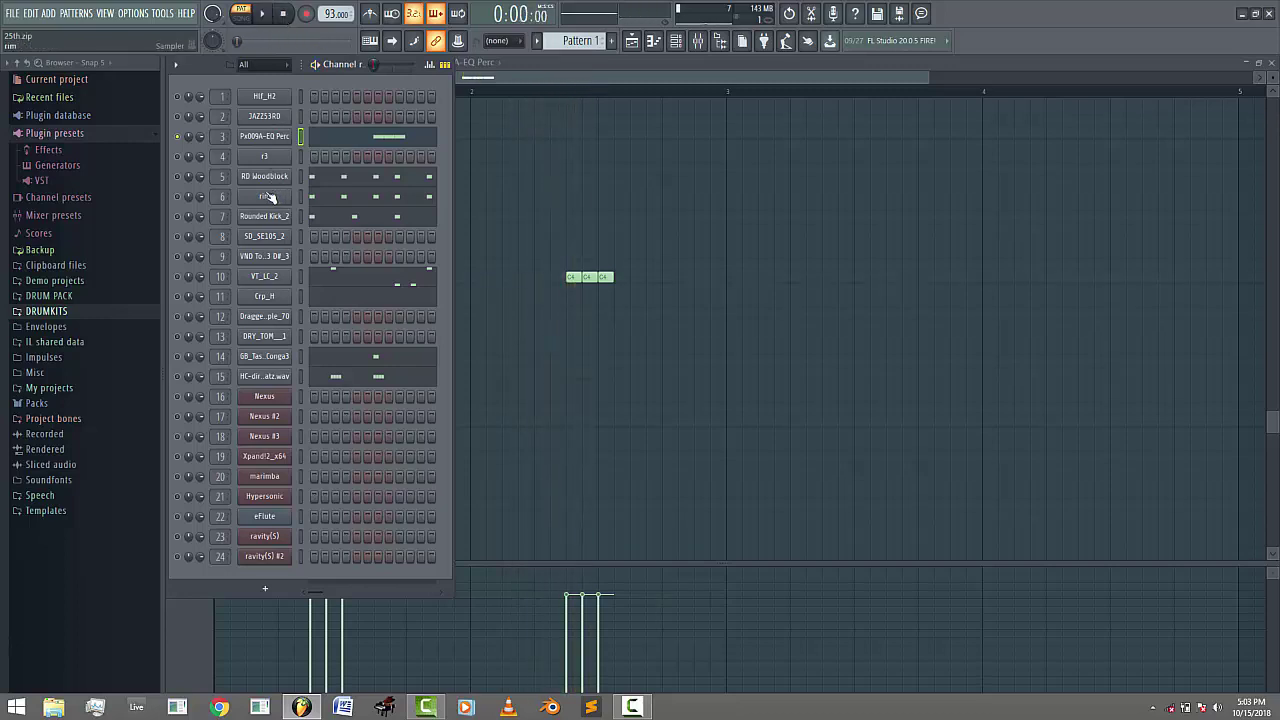
- Add a moderate fade-out to the RD Woodblock sample, preview it and close the channel settings
{"action": "left_click", "coordinate": [265, 177]}
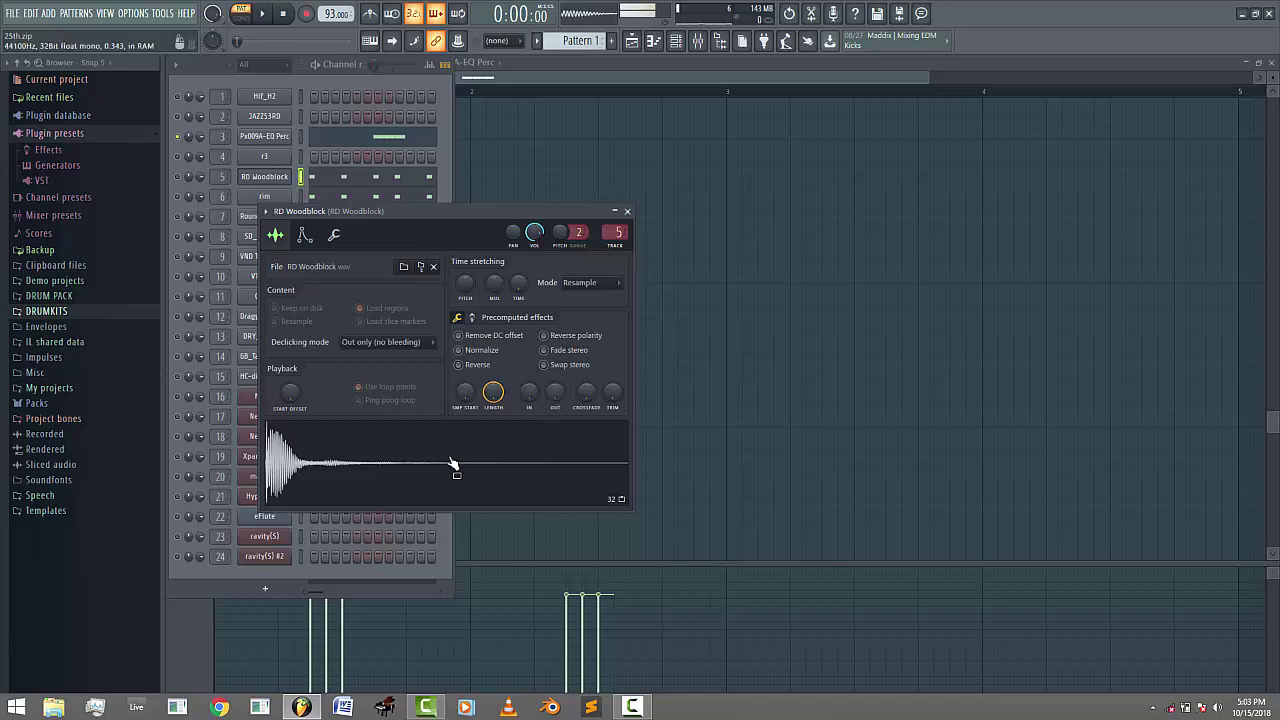
{"action": "left_click_drag", "start_coordinate": [553, 391], "coordinate": [553, 360]}
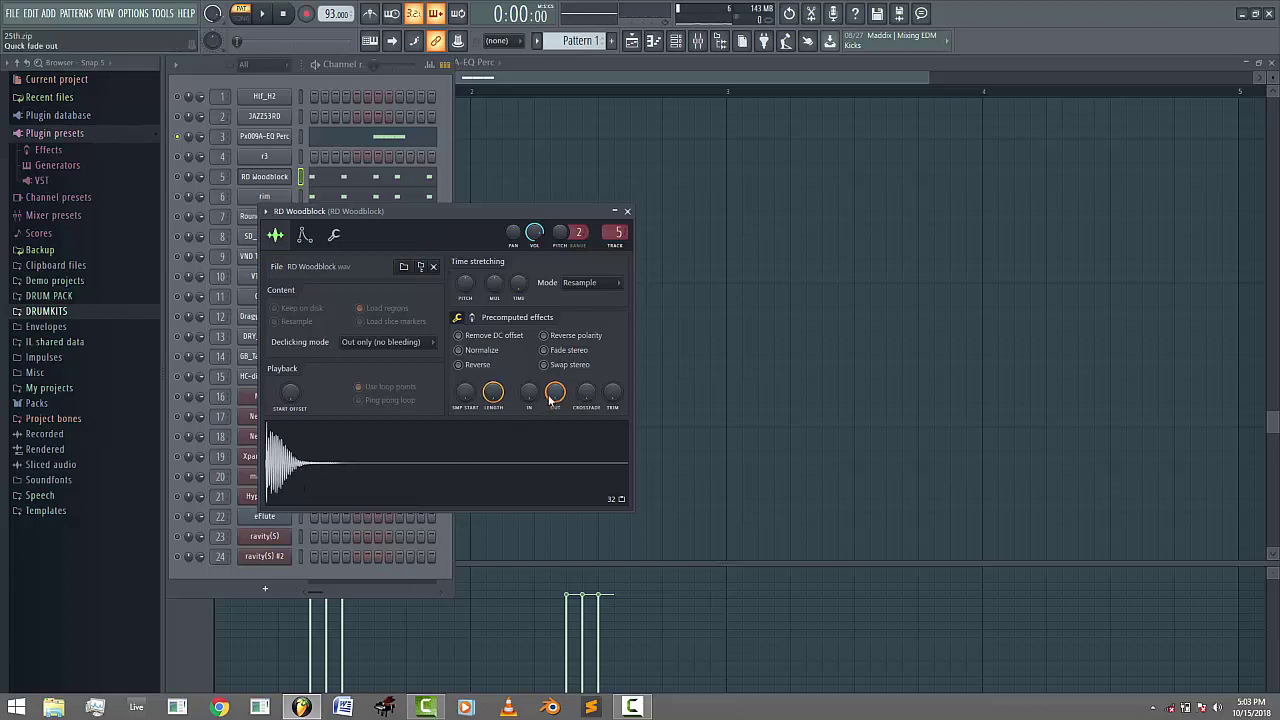
{"action": "left_click_drag", "start_coordinate": [556, 393], "coordinate": [556, 425]}
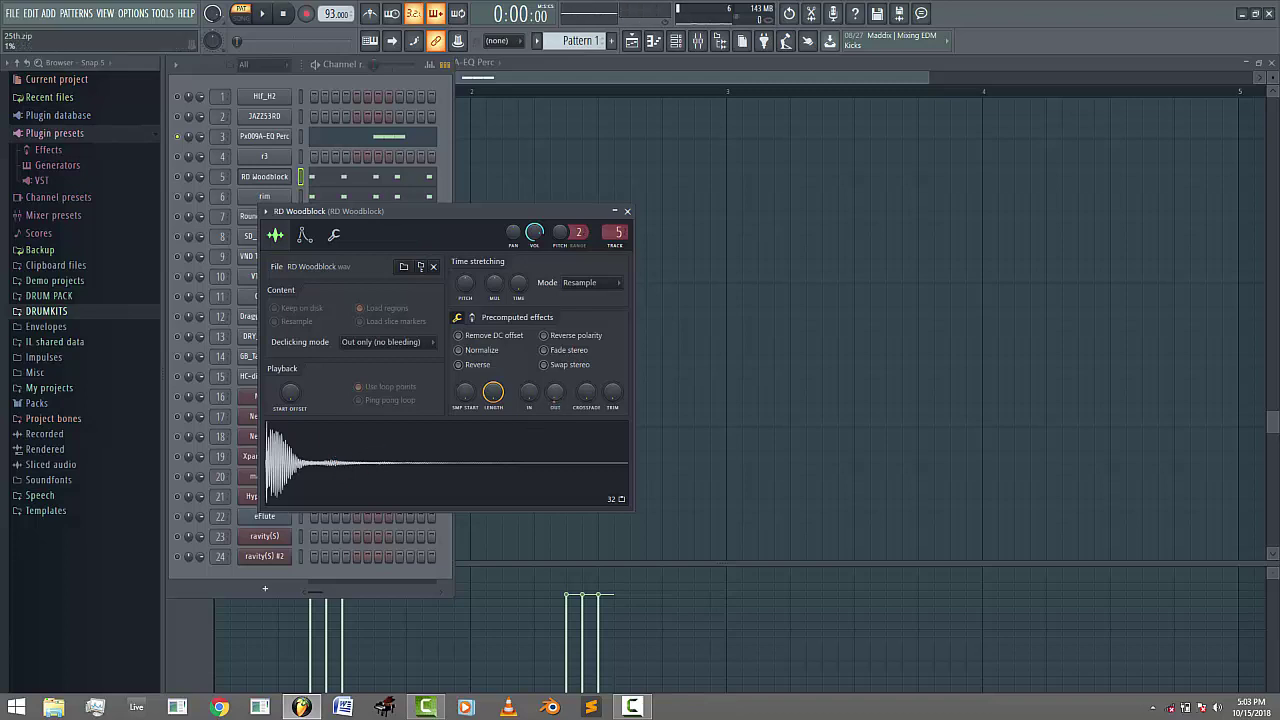
{"action": "left_click_drag", "start_coordinate": [556, 393], "coordinate": [556, 365]}
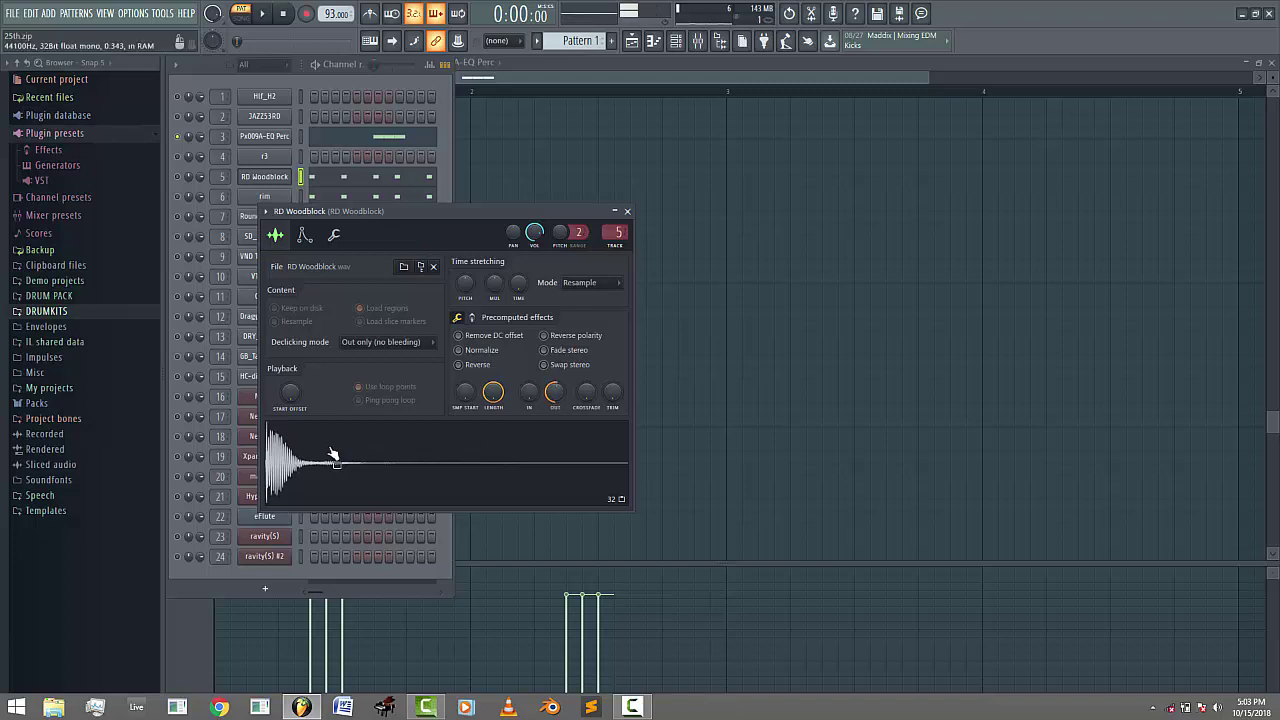
{"action": "left_click", "coordinate": [627, 211]}
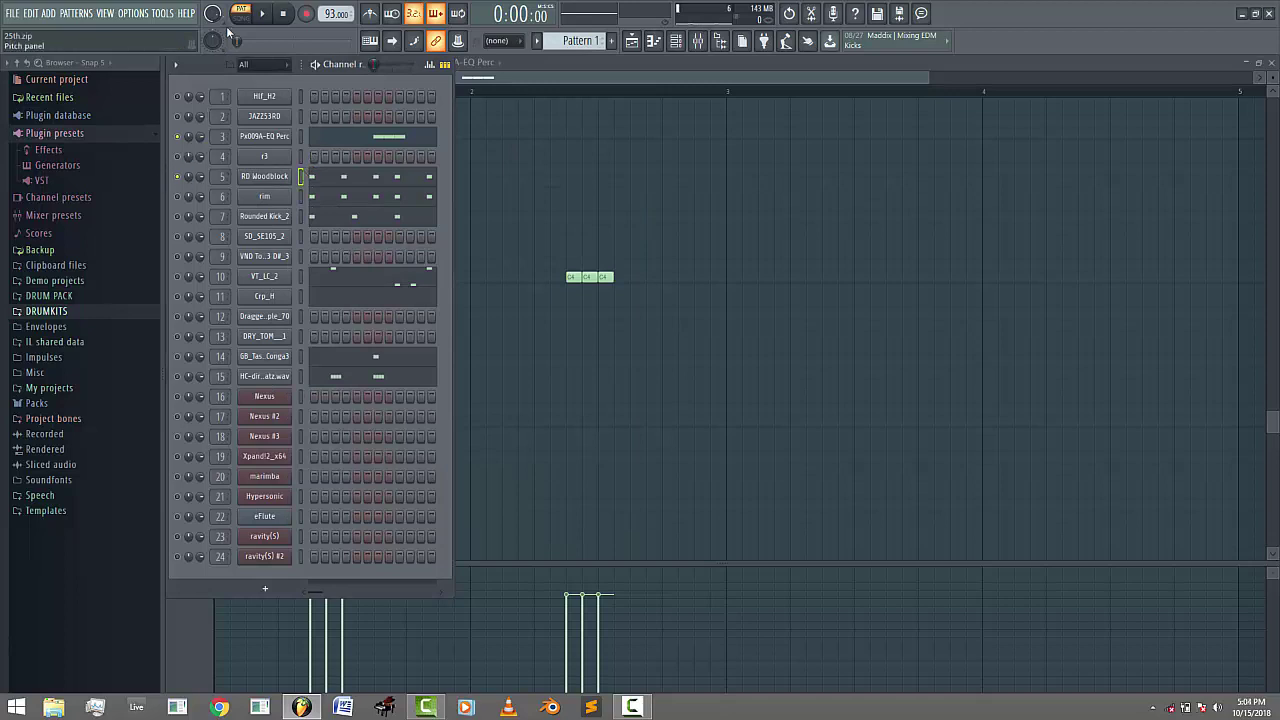
- Play Pattern 1 with the woodblock active and examine the RD Woodblock notes in the piano roll
{"action": "left_click", "coordinate": [263, 13]}
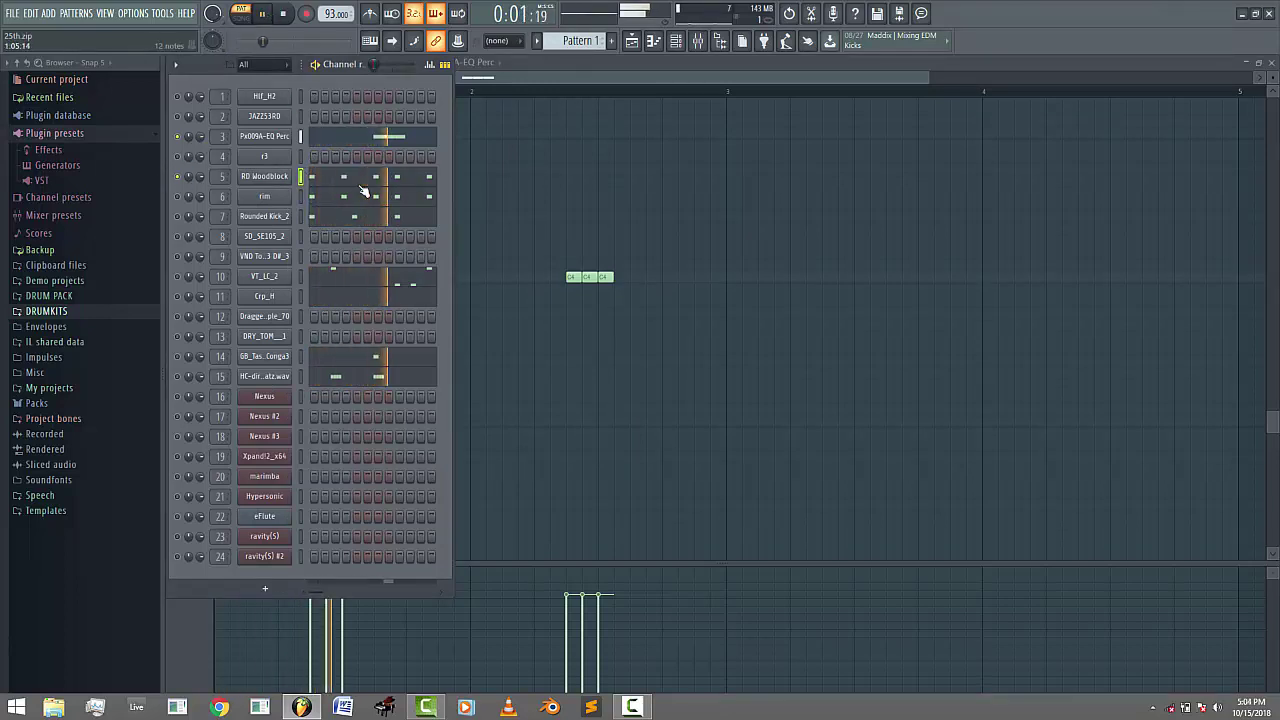
{"action": "key", "text": "F7"}
{"action": "scroll", "coordinate": [614, 366], "scroll_direction": "up", "scroll_amount": 3}
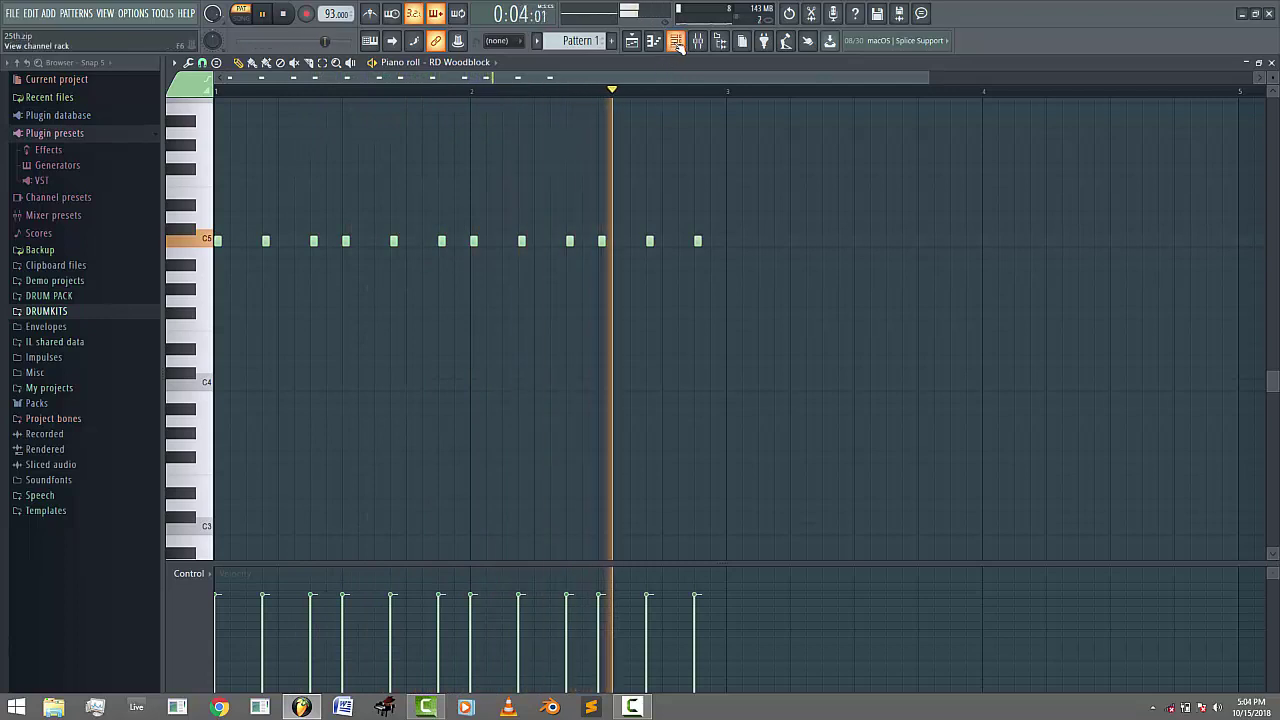
{"action": "key", "text": "F6"}
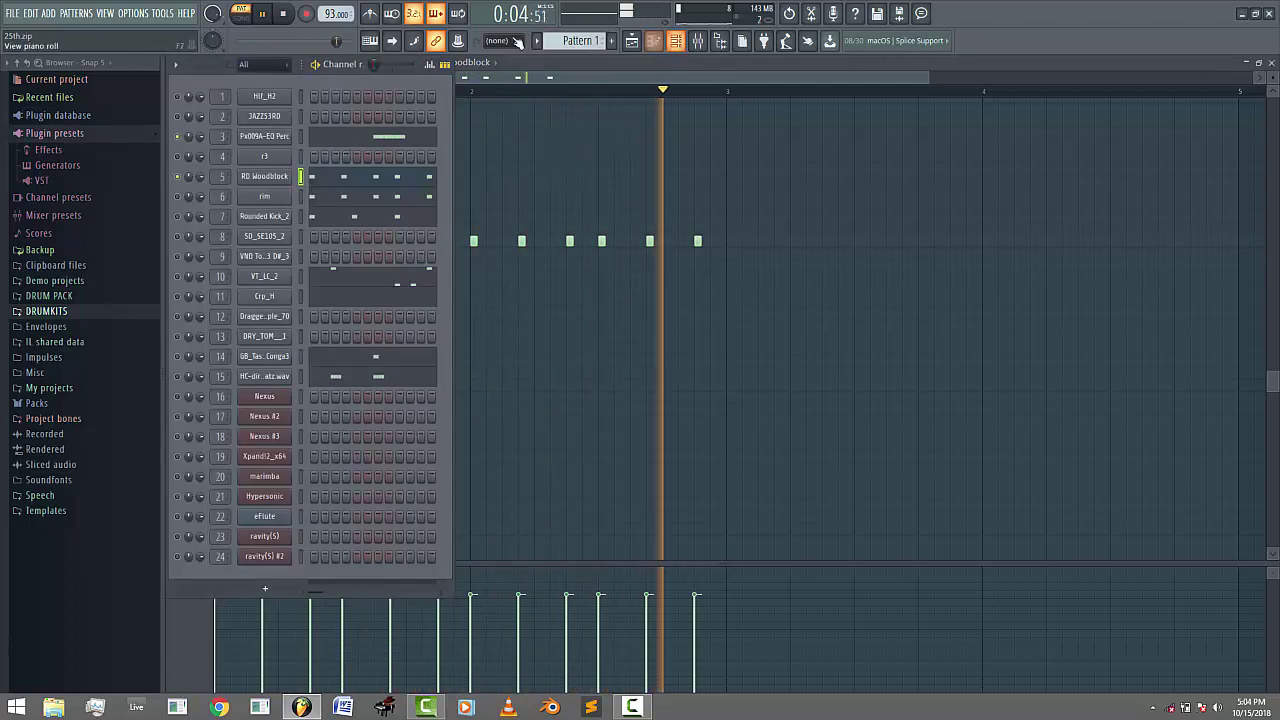
{"action": "left_click", "coordinate": [285, 14]}
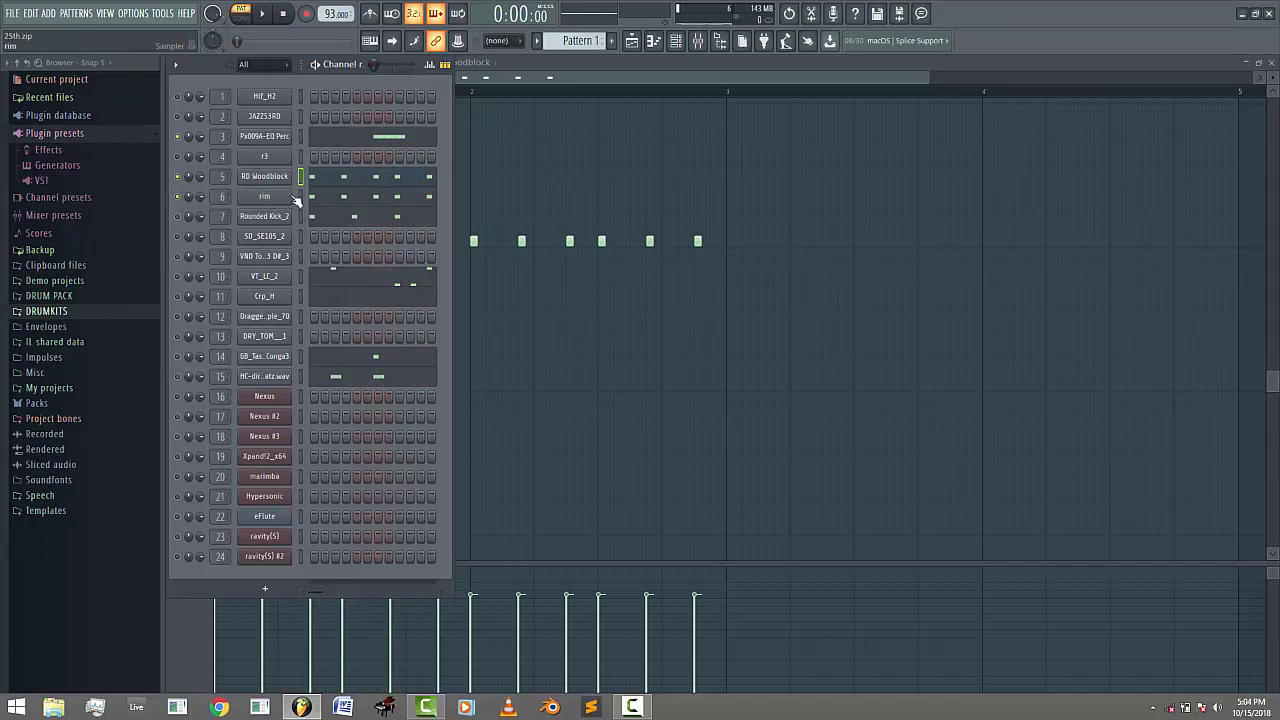
- Add a slight fade-out to the rim sample, preview the sound and close the channel settings
{"action": "left_click", "coordinate": [248, 198]}
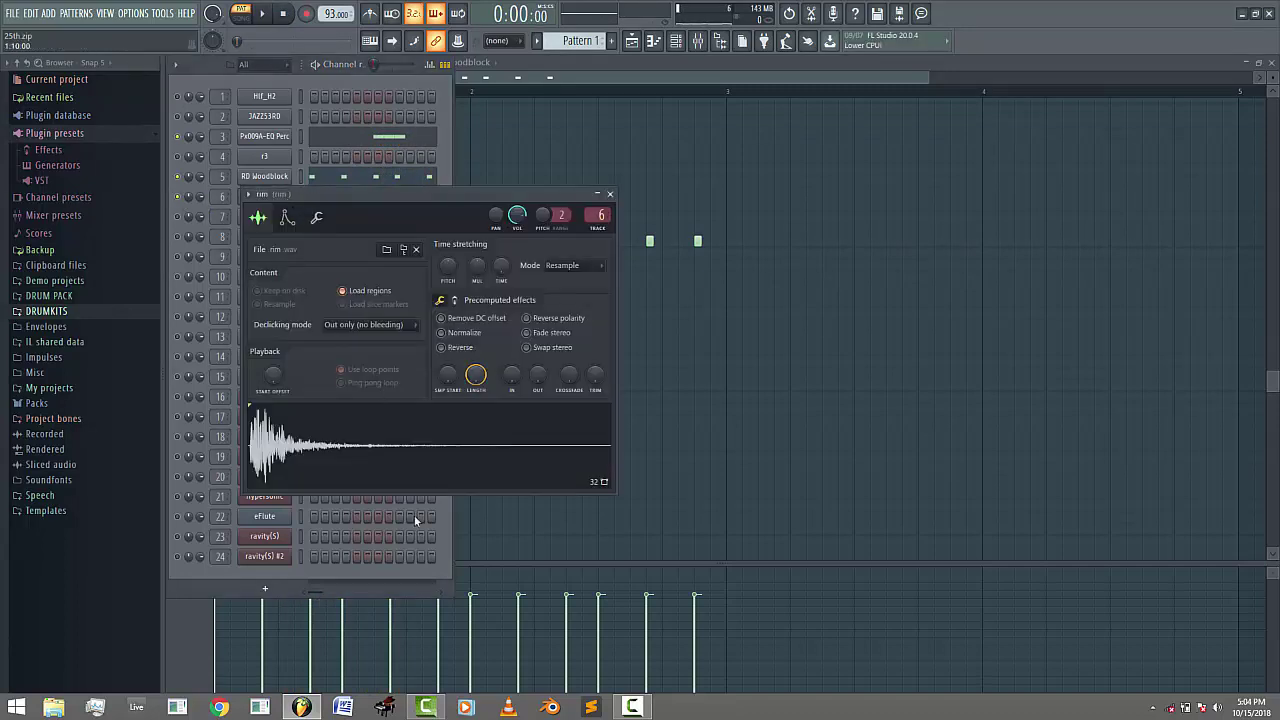
{"action": "mouse_move", "coordinate": [537, 376]}
{"action": "left_mouse_down"}
{"action": "mouse_move", "coordinate": [537, 420]}
{"action": "mouse_move", "coordinate": [537, 358]}
{"action": "left_mouse_up"}
{"action": "left_click", "coordinate": [414, 445]}
{"action": "left_click", "coordinate": [414, 445]}
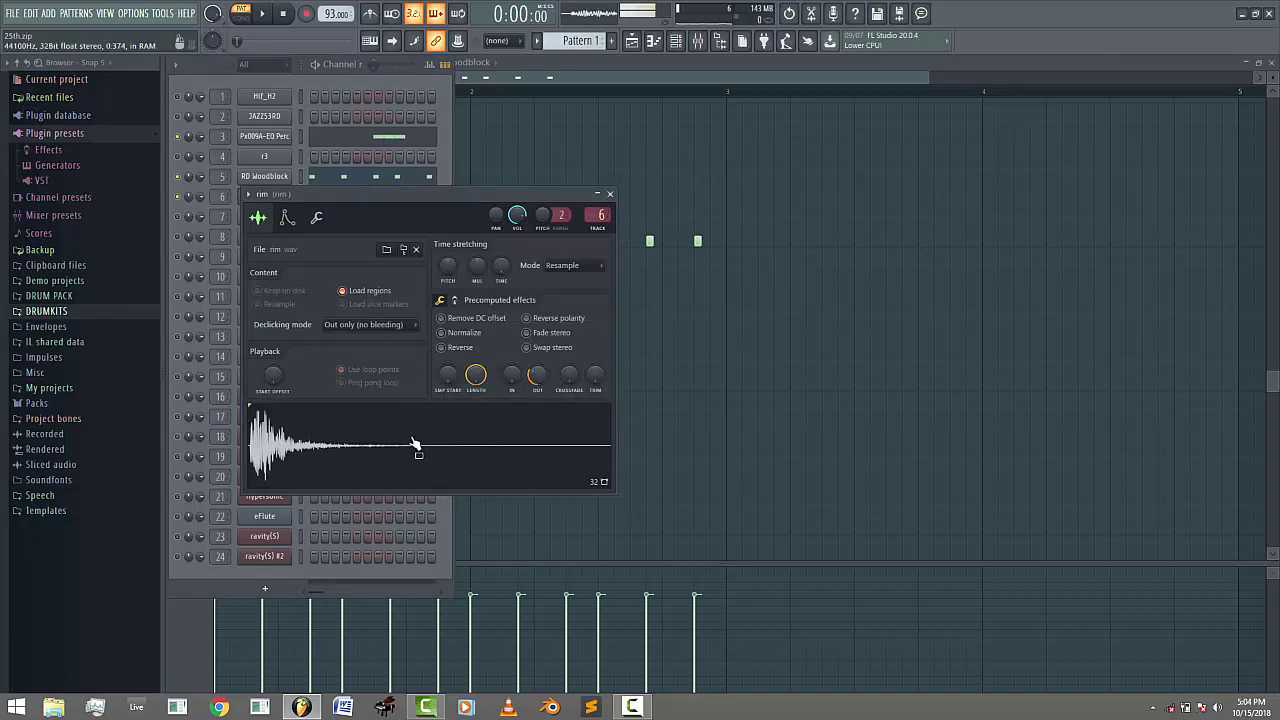
{"action": "left_click", "coordinate": [611, 194]}
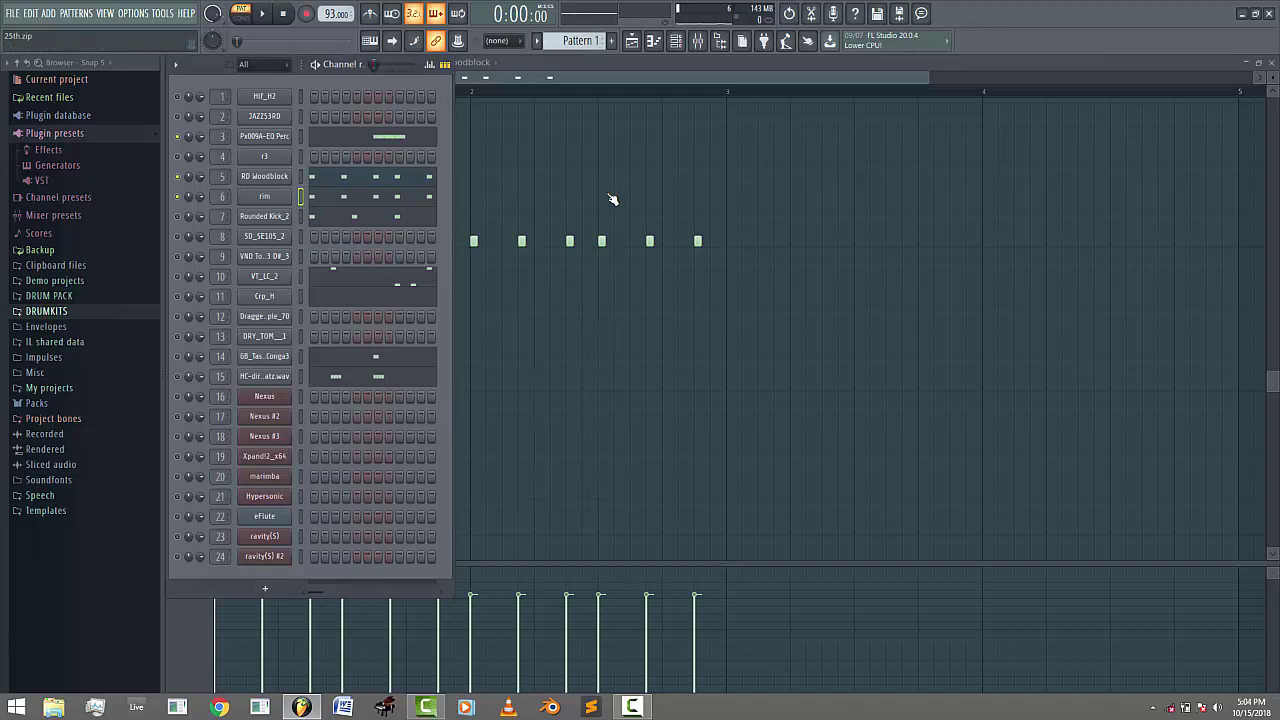
- Examine the rim notes in the piano roll and play the woodblock and rim channels together
{"action": "left_click", "coordinate": [357, 199]}
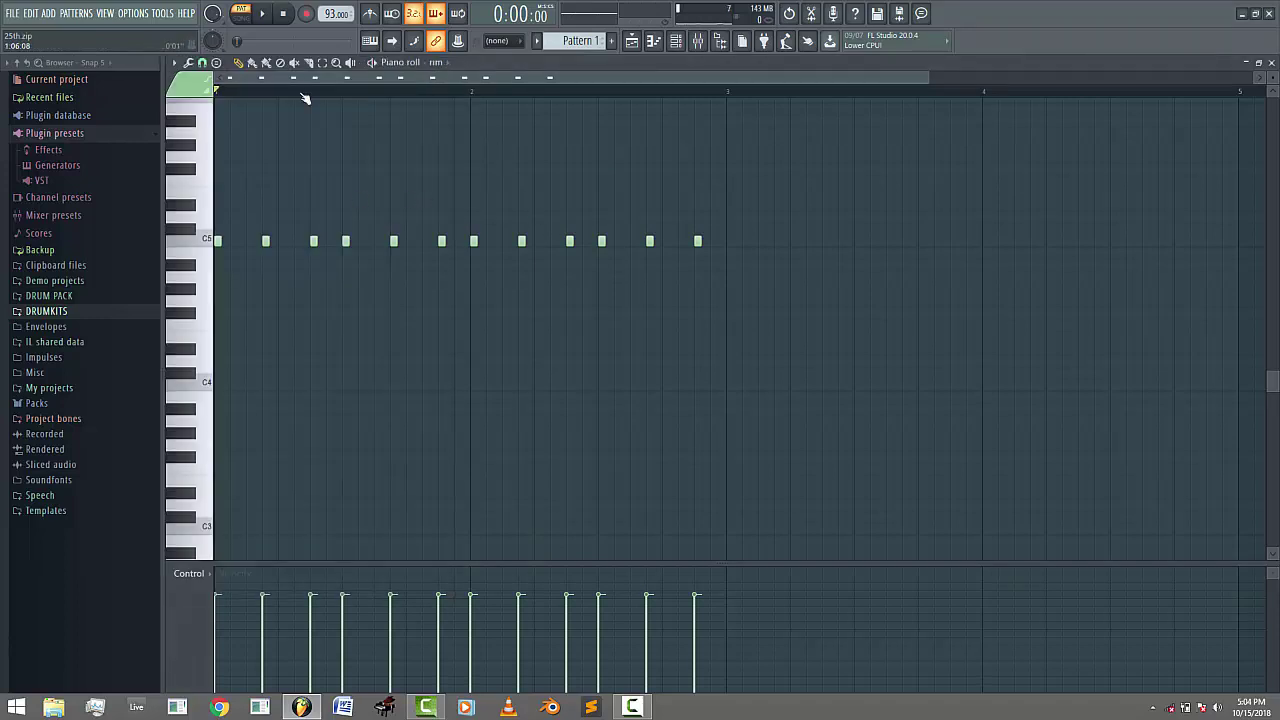
{"action": "left_click", "coordinate": [264, 14]}
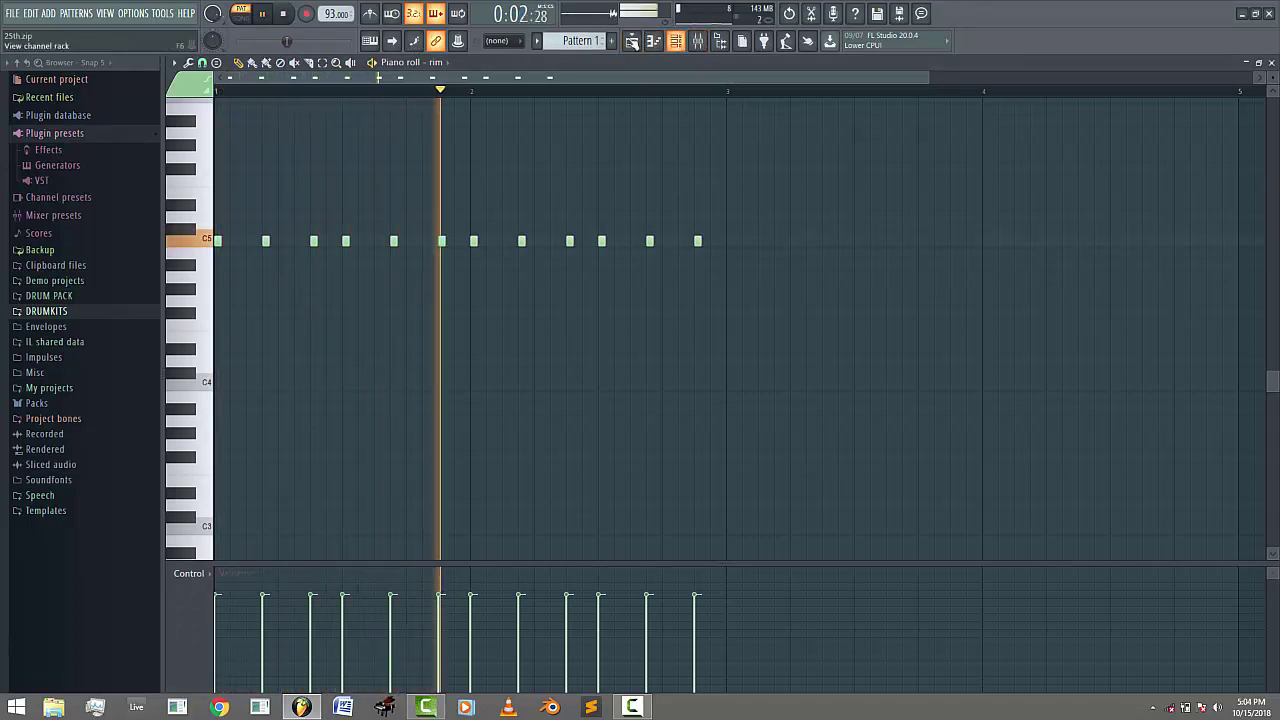
{"action": "left_click", "coordinate": [698, 40]}
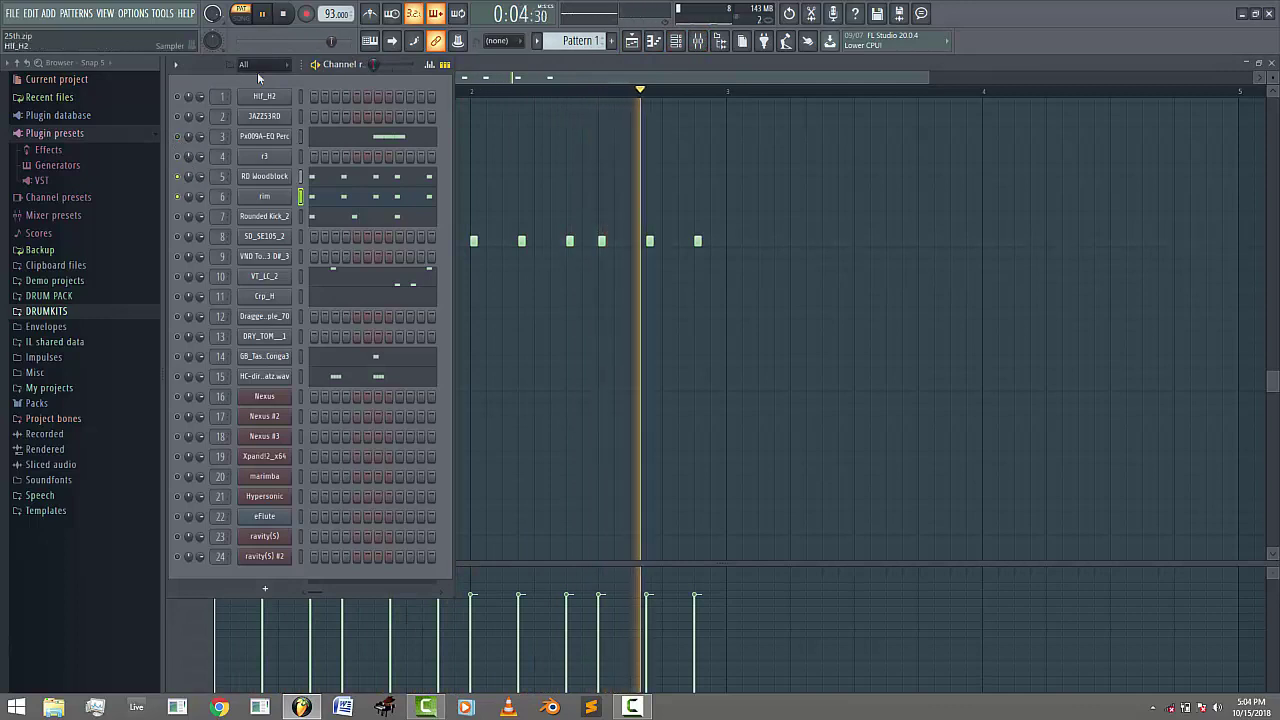
{"action": "key", "text": "space"}
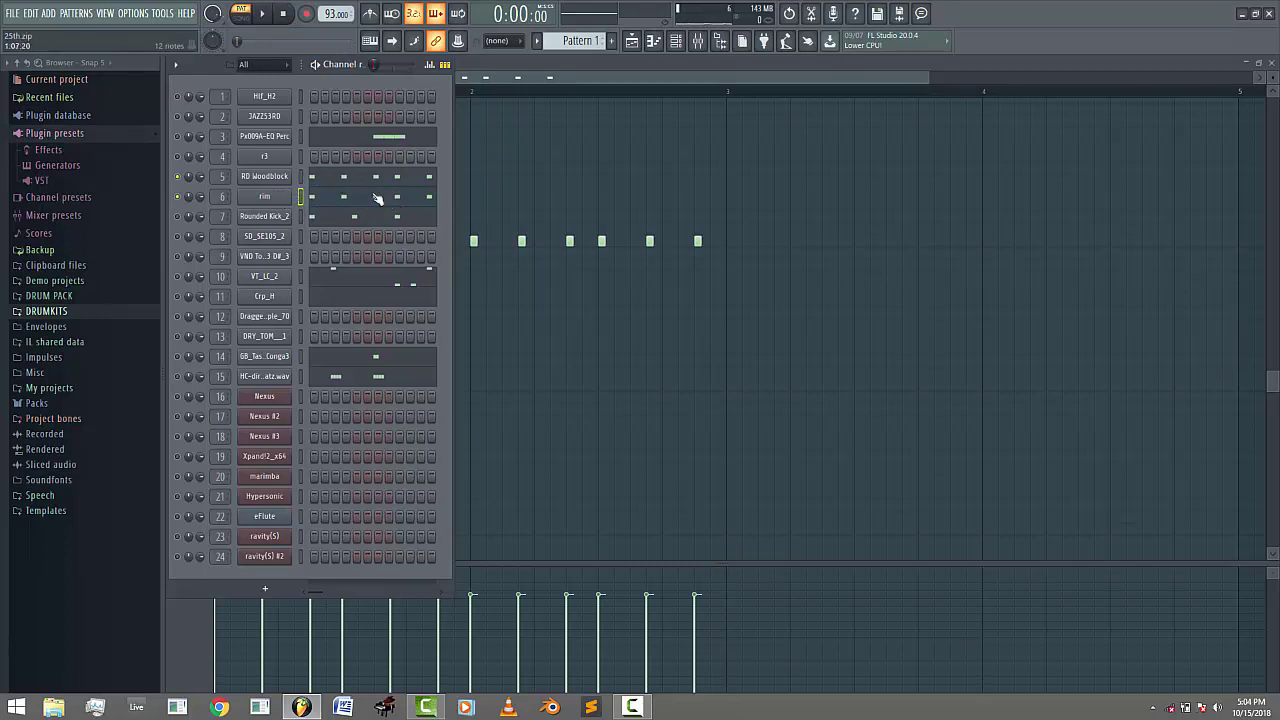
{"action": "left_click", "coordinate": [262, 13]}
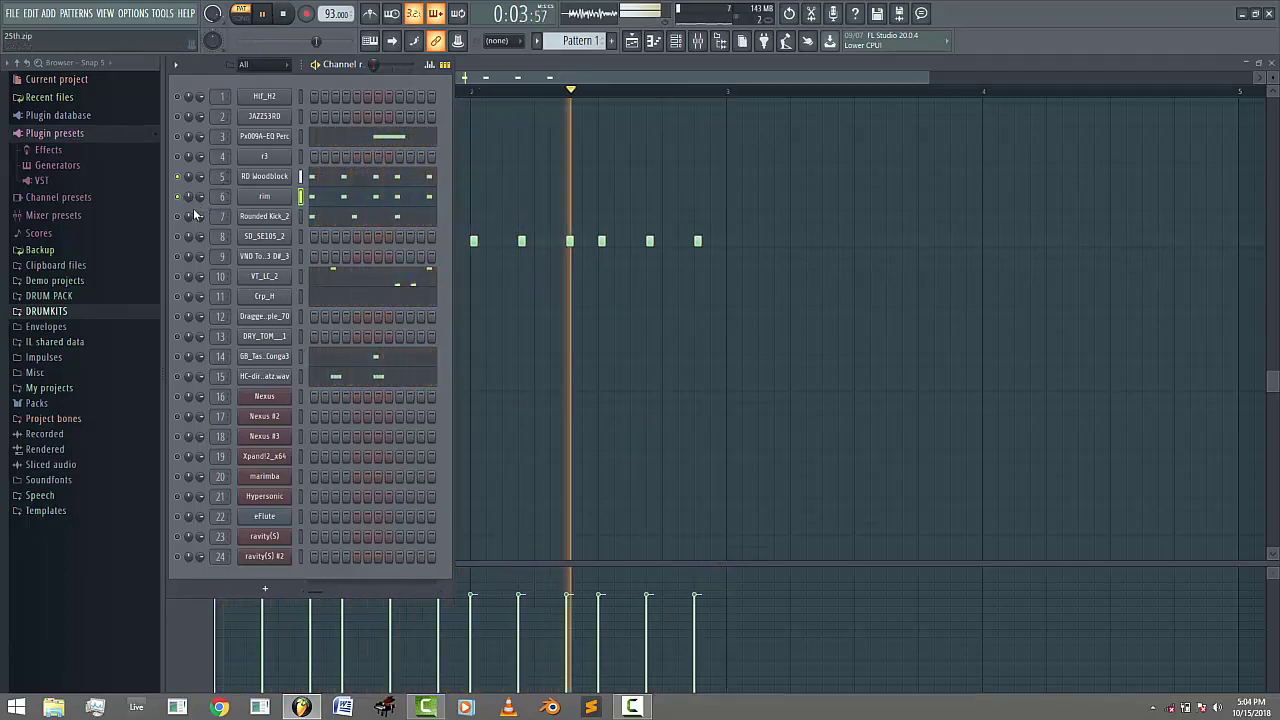
{"action": "key", "text": "space"}
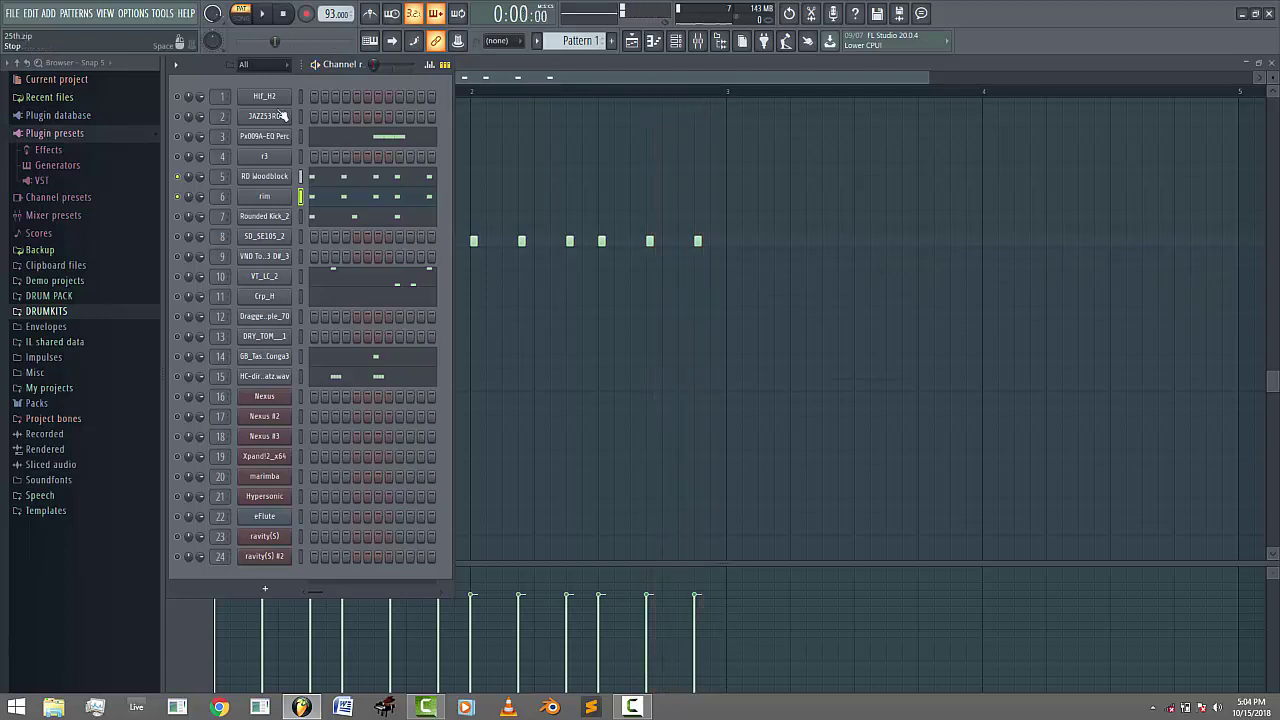
- Inspect the Rounded Kick_2 sample settings and play the kick together with the woodblock and rim
{"action": "left_click", "coordinate": [272, 218]}
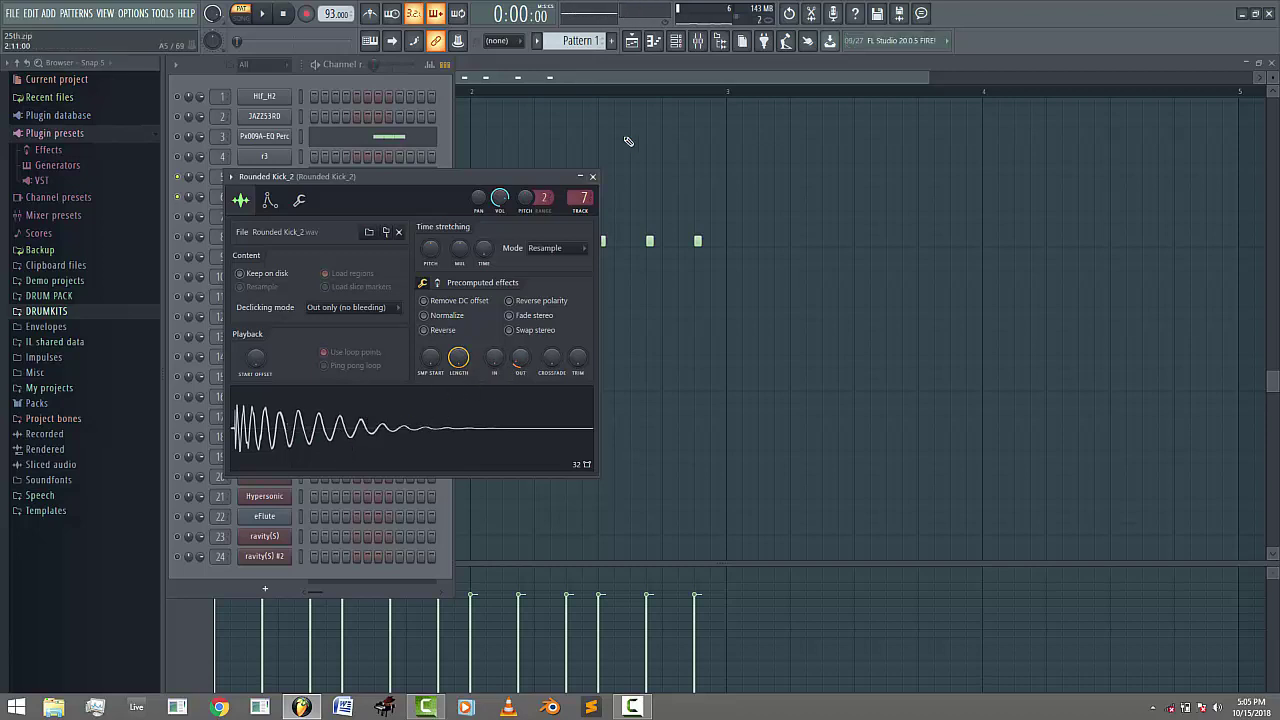
{"action": "left_click", "coordinate": [592, 177]}
{"action": "left_click", "coordinate": [263, 14]}
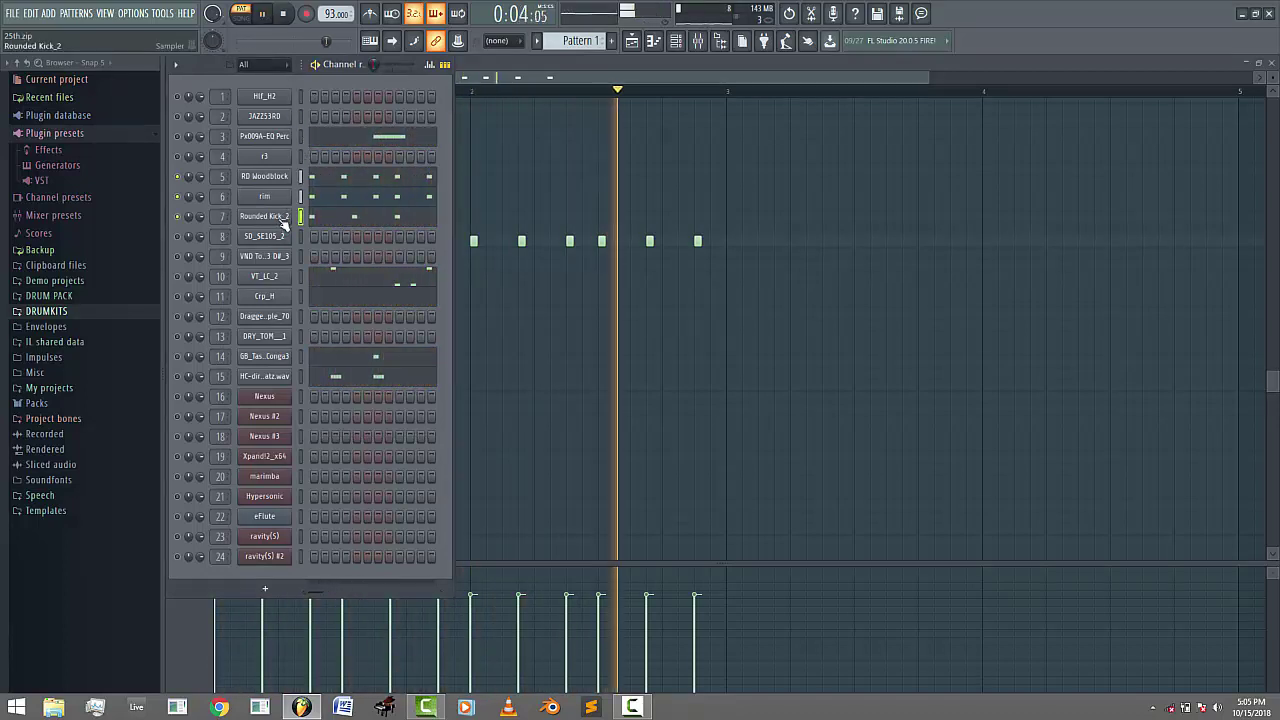
{"action": "left_click", "coordinate": [289, 18]}
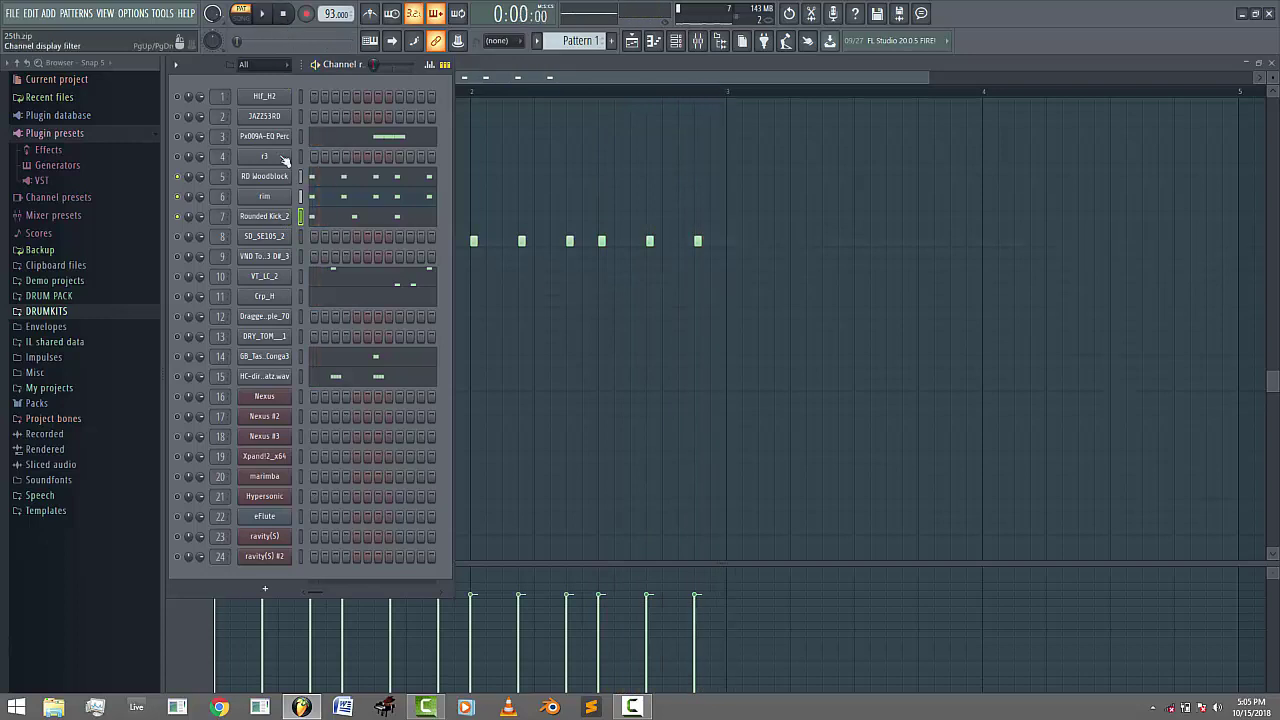
- Normalize the Rounded Kick_2 sample
{"action": "left_click", "coordinate": [270, 218]}
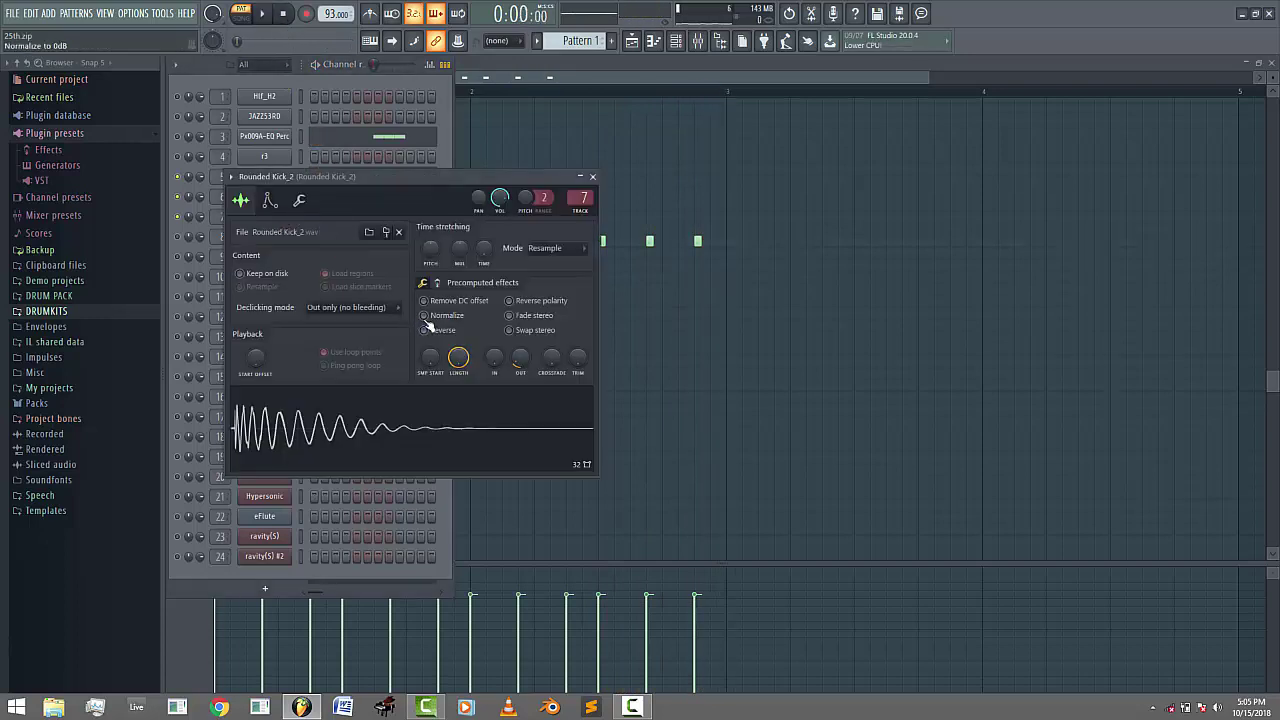
{"action": "left_click", "coordinate": [424, 316]}
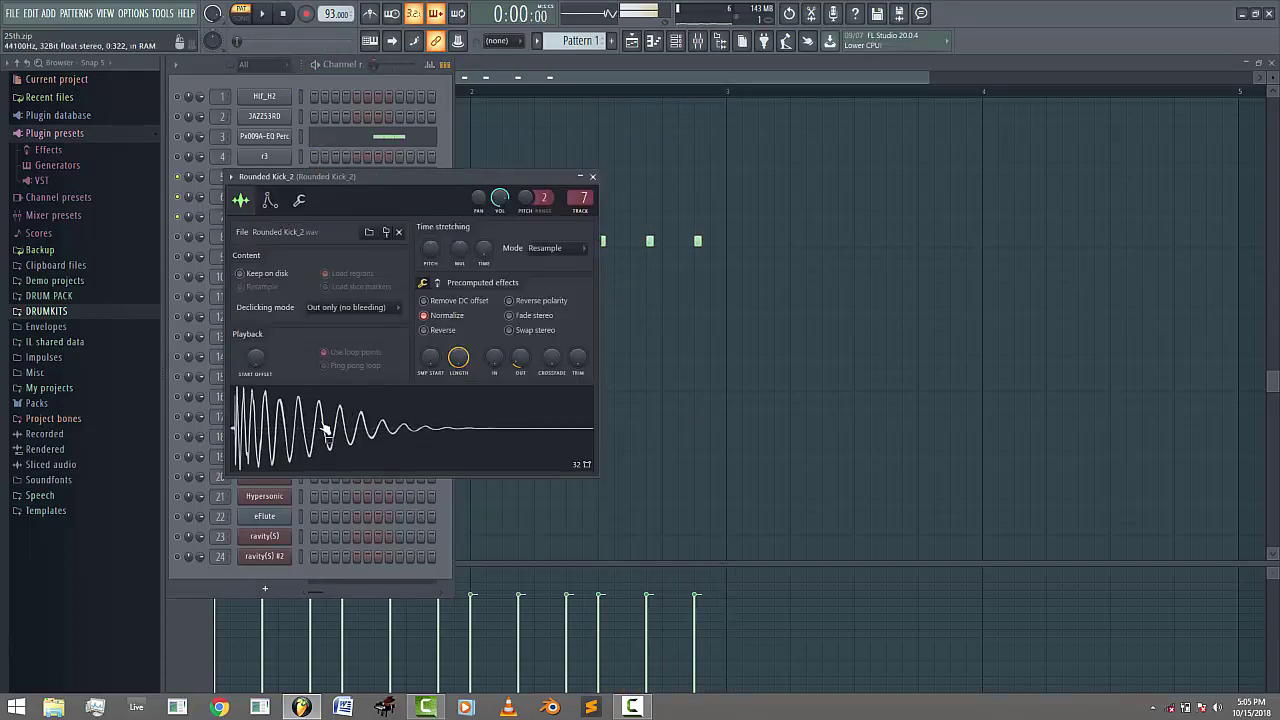
- Close the Rounded Kick_2 settings, then preview the VT_LC_2 sample and close its channel settings
{"action": "left_click", "coordinate": [593, 177]}
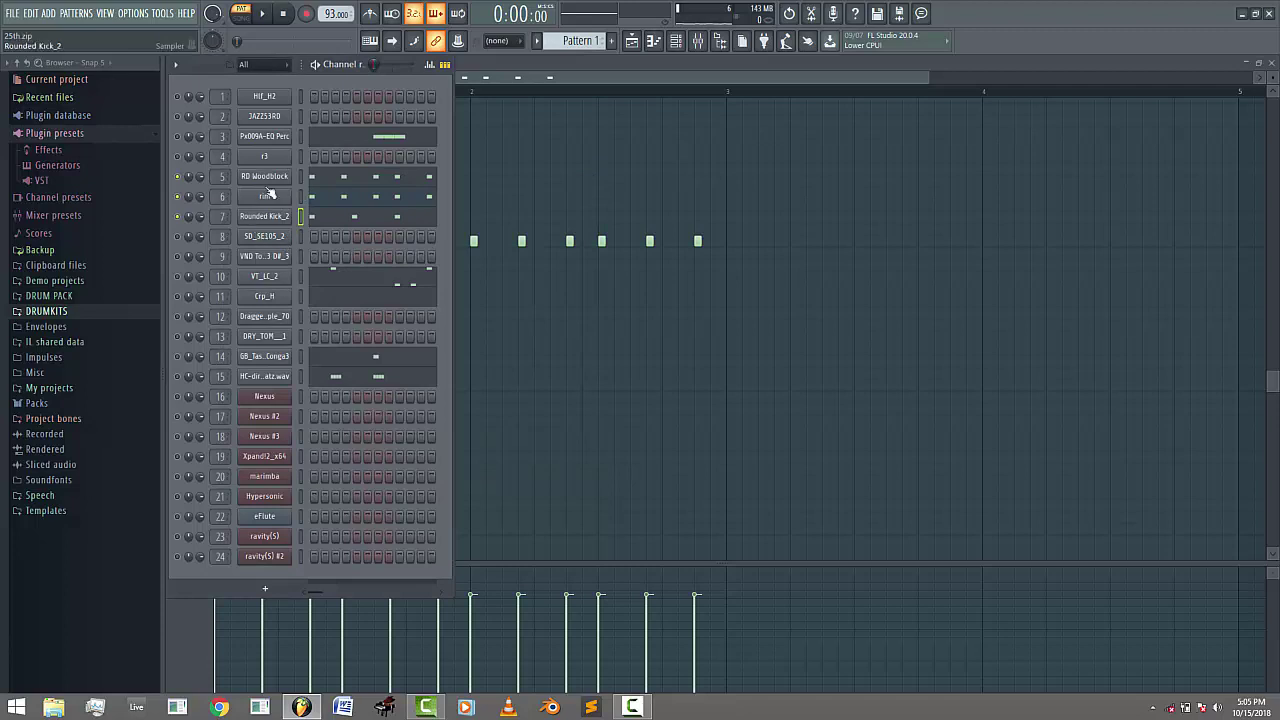
{"action": "left_click", "coordinate": [264, 277]}
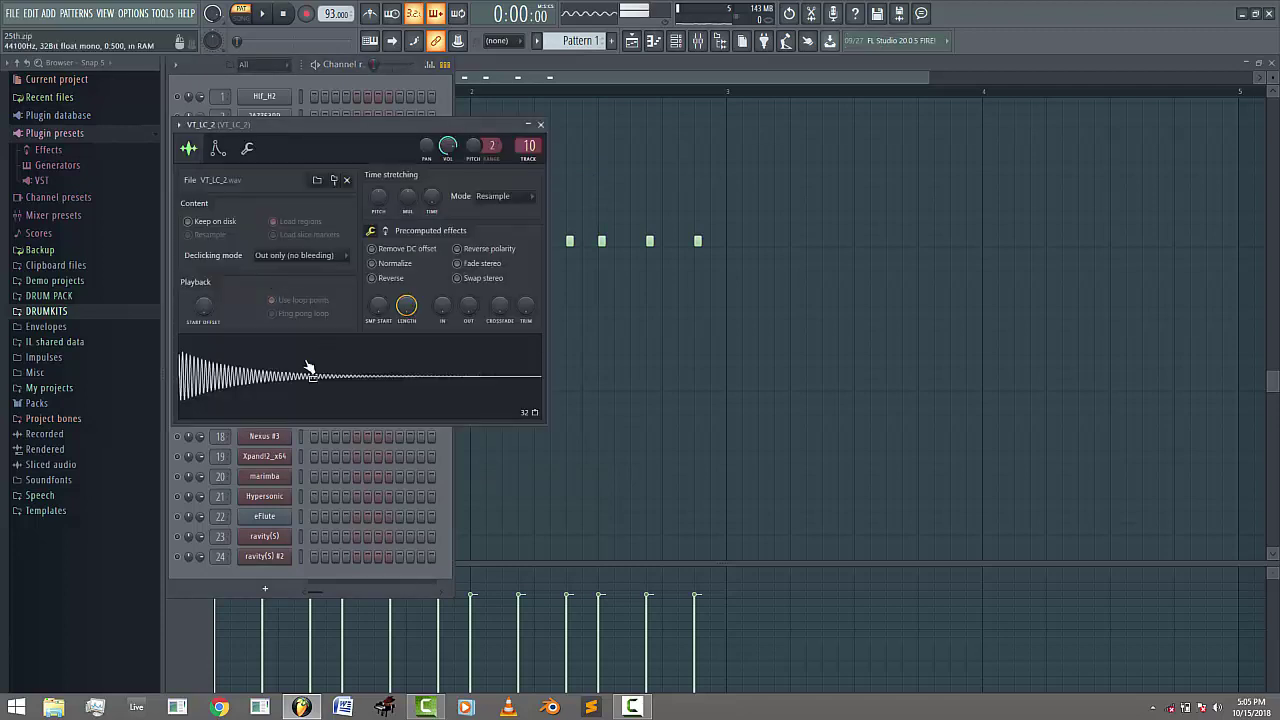
{"action": "mouse_move", "coordinate": [309, 368]}
{"action": "left_mouse_down"}
{"action": "mouse_move", "coordinate": [466, 351]}
{"action": "mouse_move", "coordinate": [419, 363]}
{"action": "left_mouse_up"}
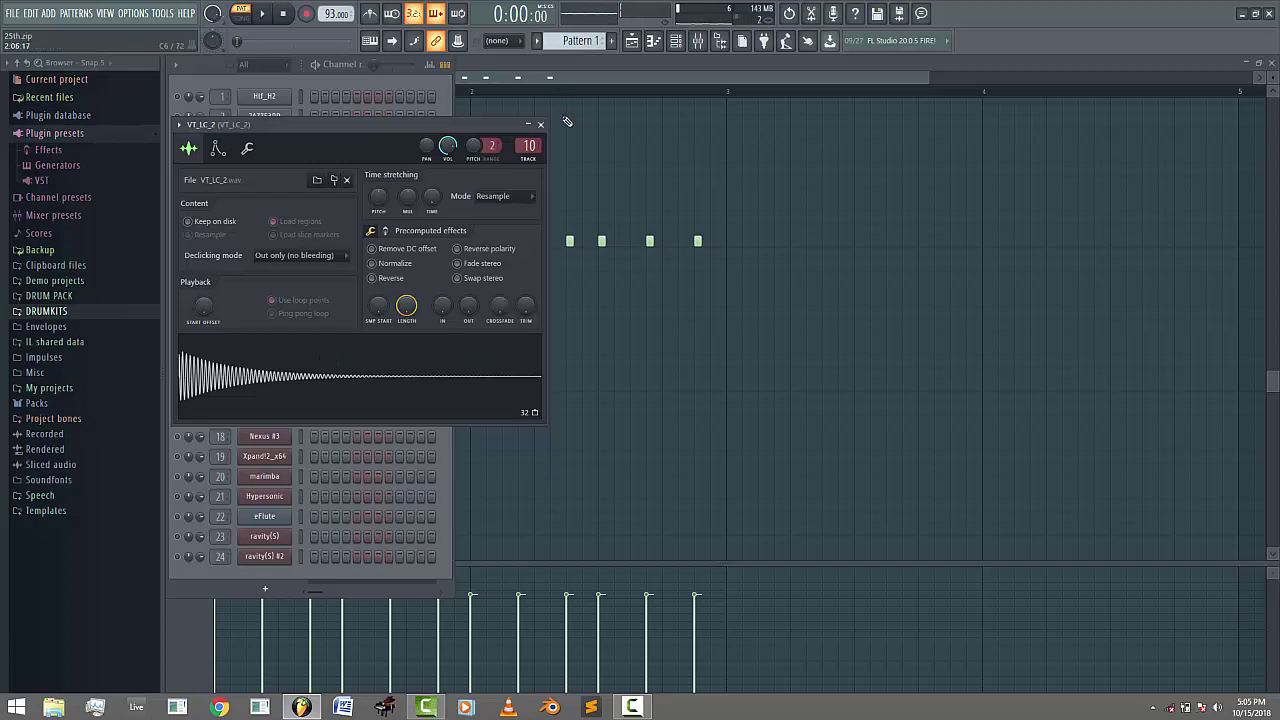
{"action": "left_click", "coordinate": [393, 371]}
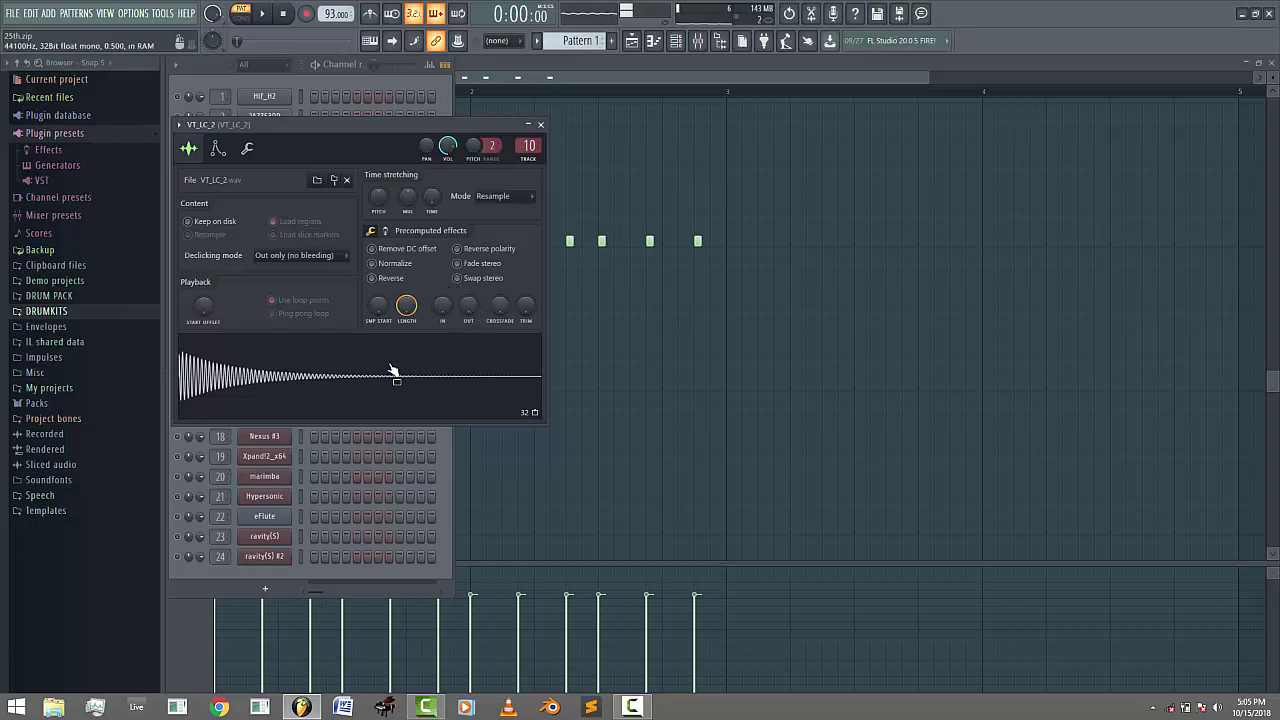
{"action": "left_click", "coordinate": [540, 124]}
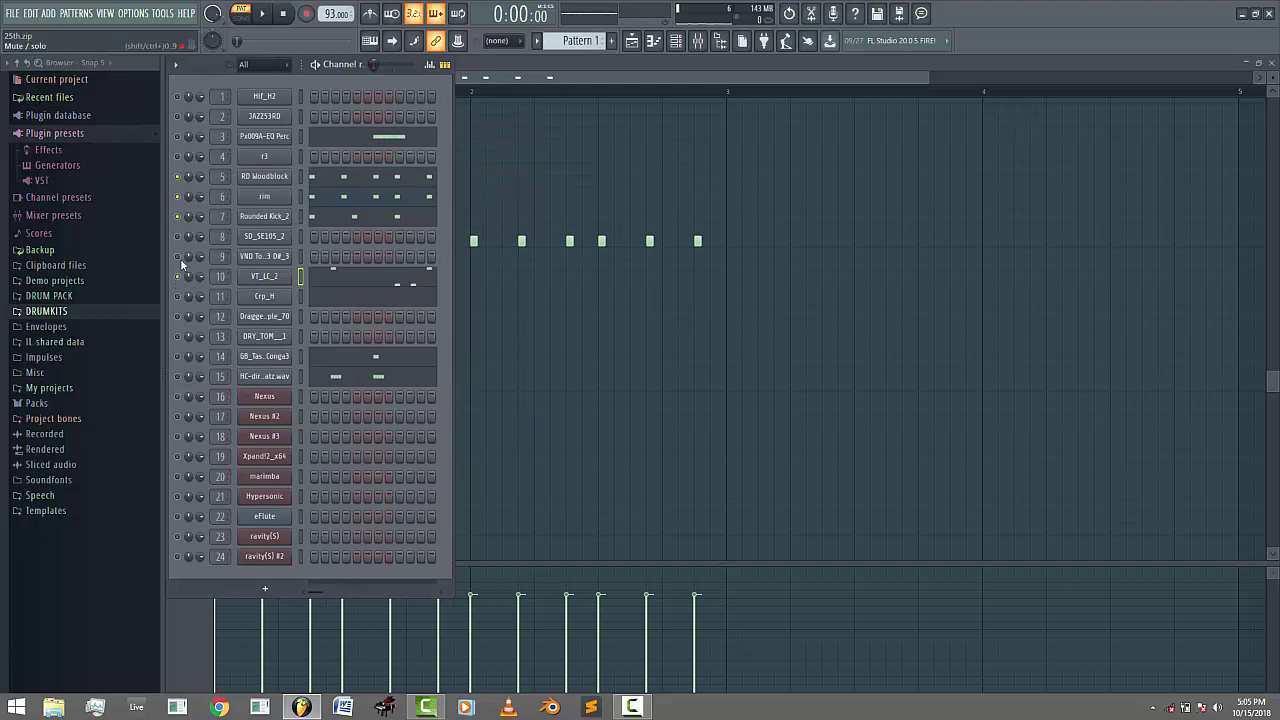
- Play Pattern 1 with the VT_LC_2 channel added, examine its notes in the piano roll, and stop playback
{"action": "left_click", "coordinate": [262, 13]}
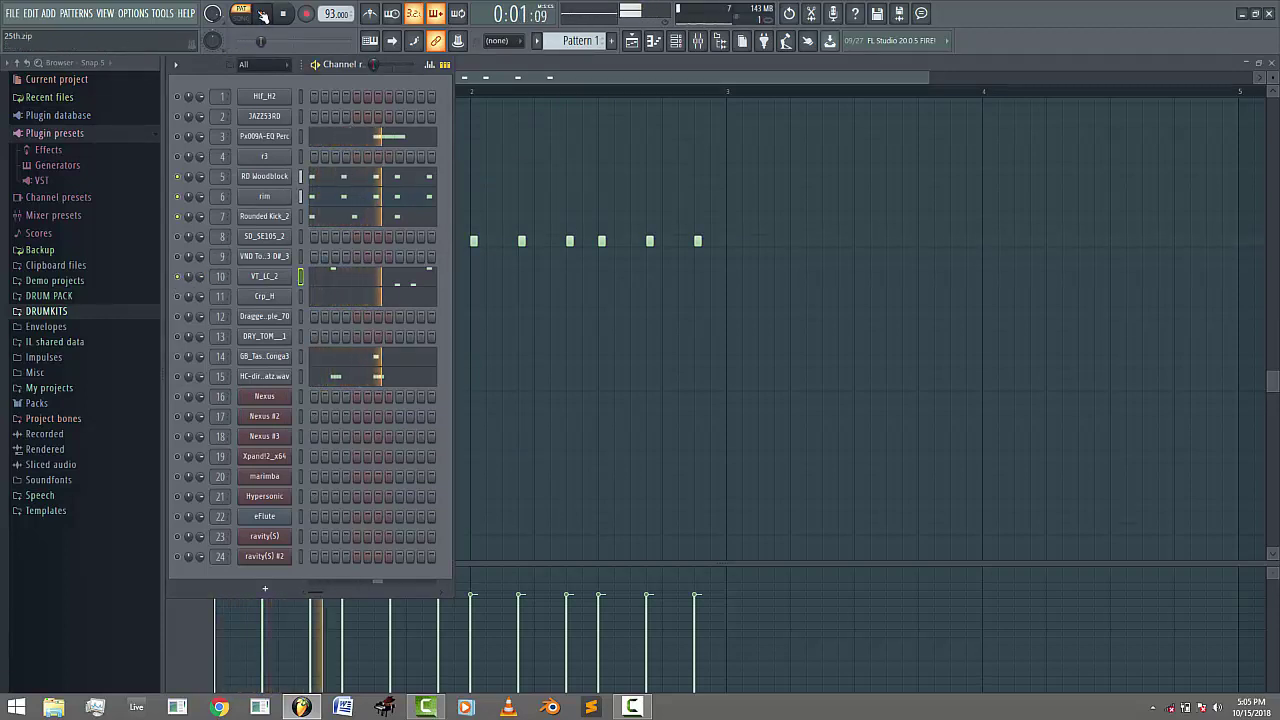
{"action": "left_click", "coordinate": [409, 281]}
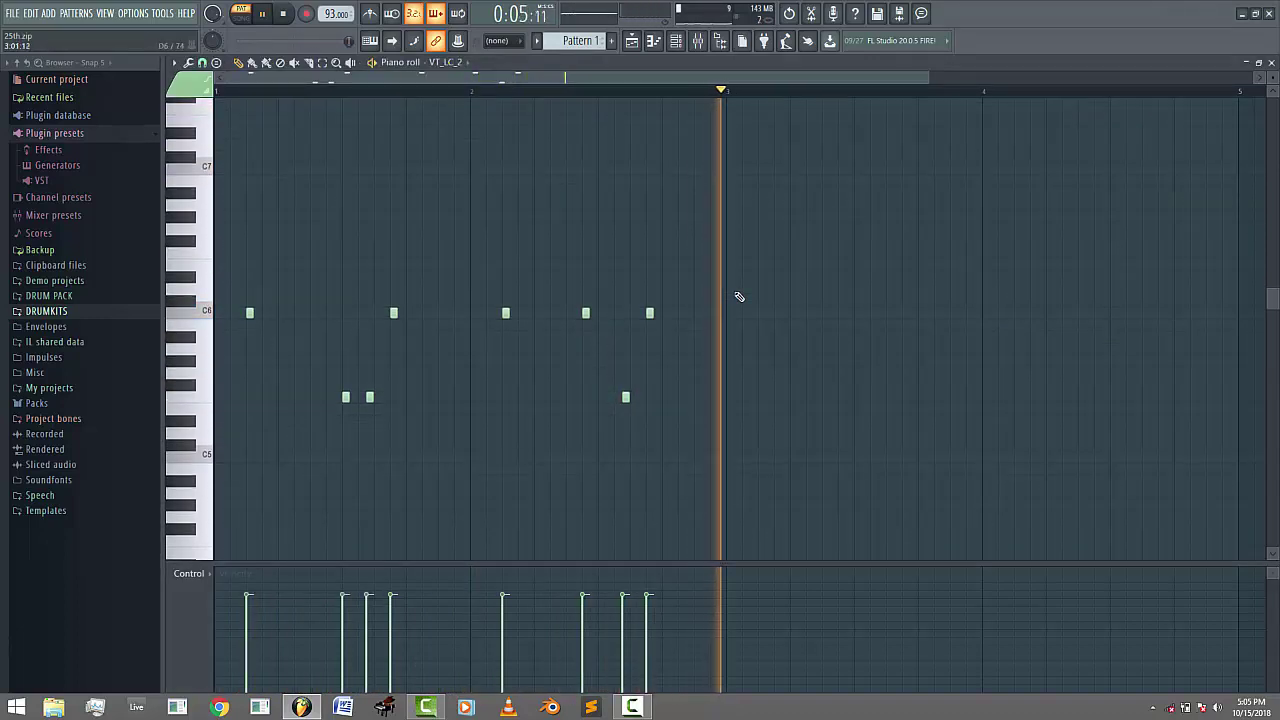
{"action": "scroll", "coordinate": [739, 296], "scroll_direction": "down", "scroll_amount": 3}
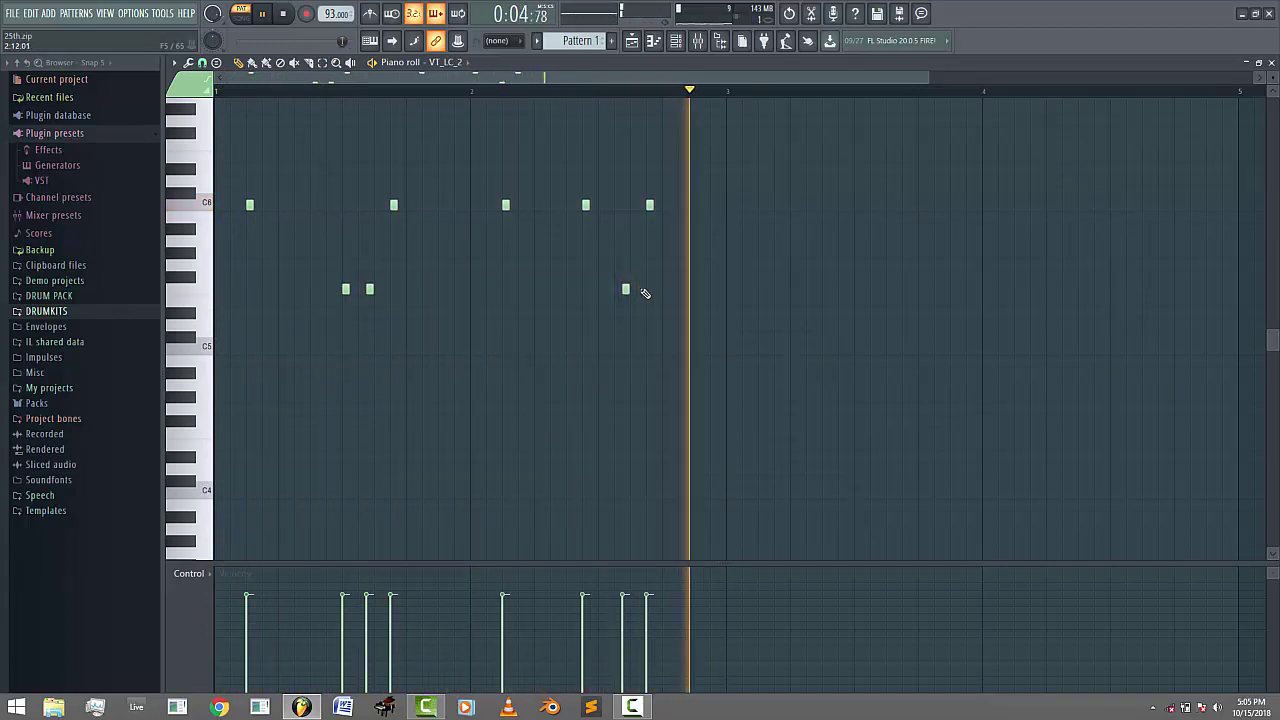
{"action": "key", "text": "space"}
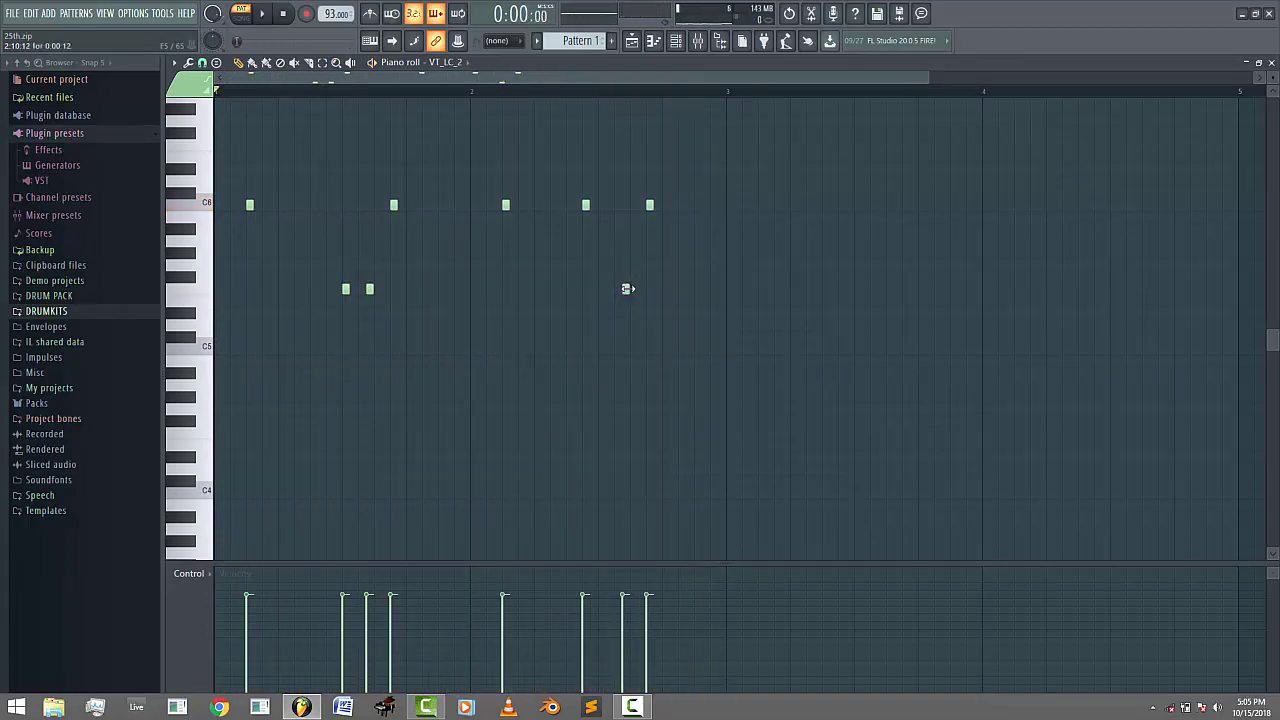
- Set the piano roll snap to 1/2 step and return to the channel rack
{"action": "left_click", "coordinate": [202, 63]}
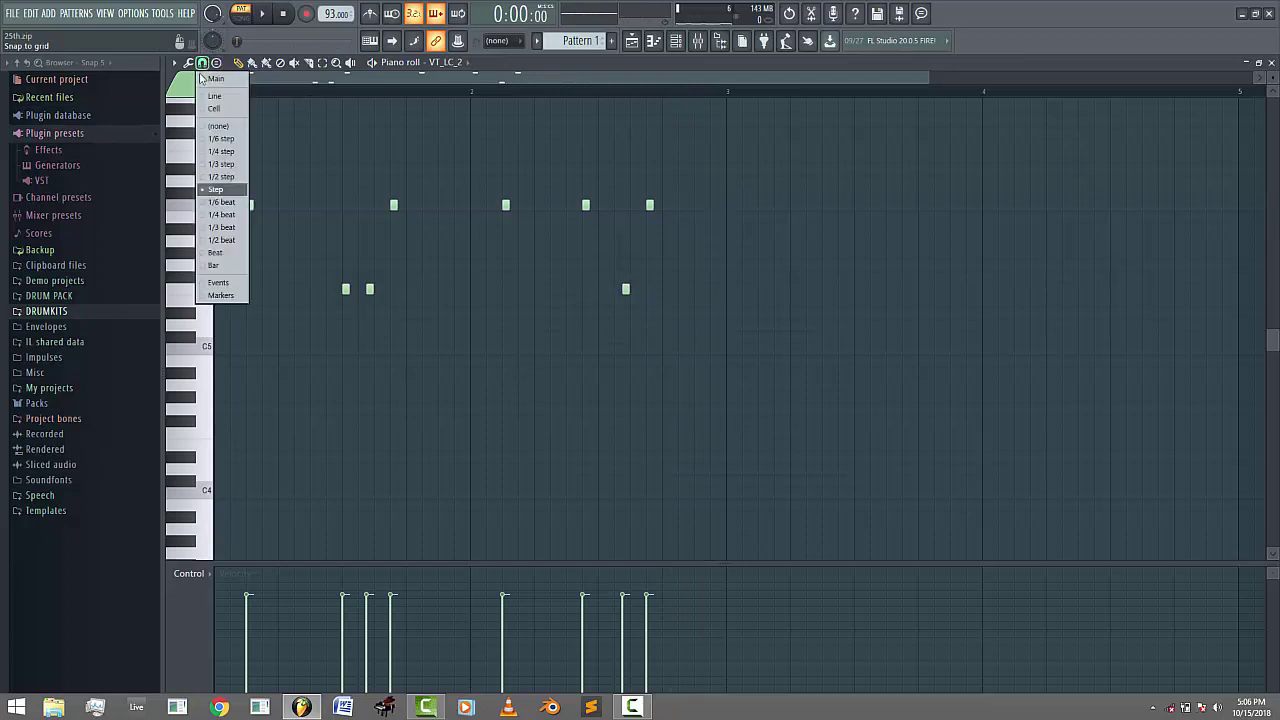
{"action": "left_click", "coordinate": [222, 176]}
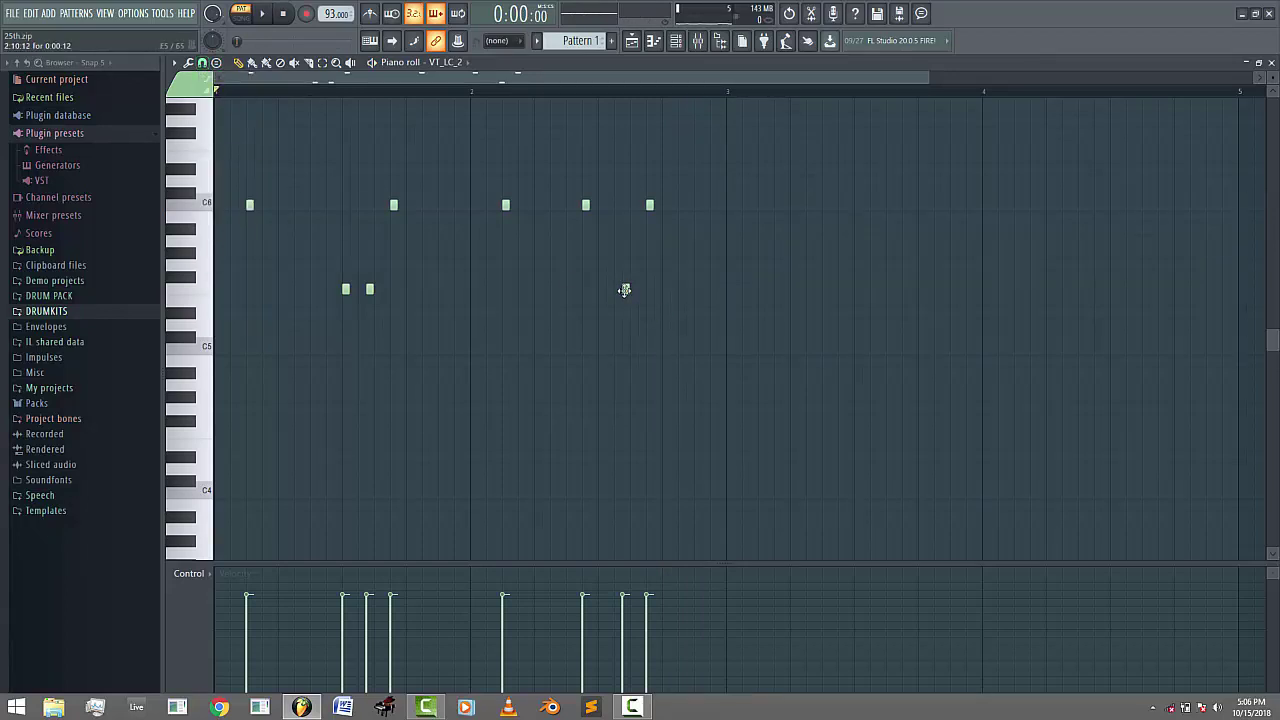
{"action": "left_click", "coordinate": [675, 40]}
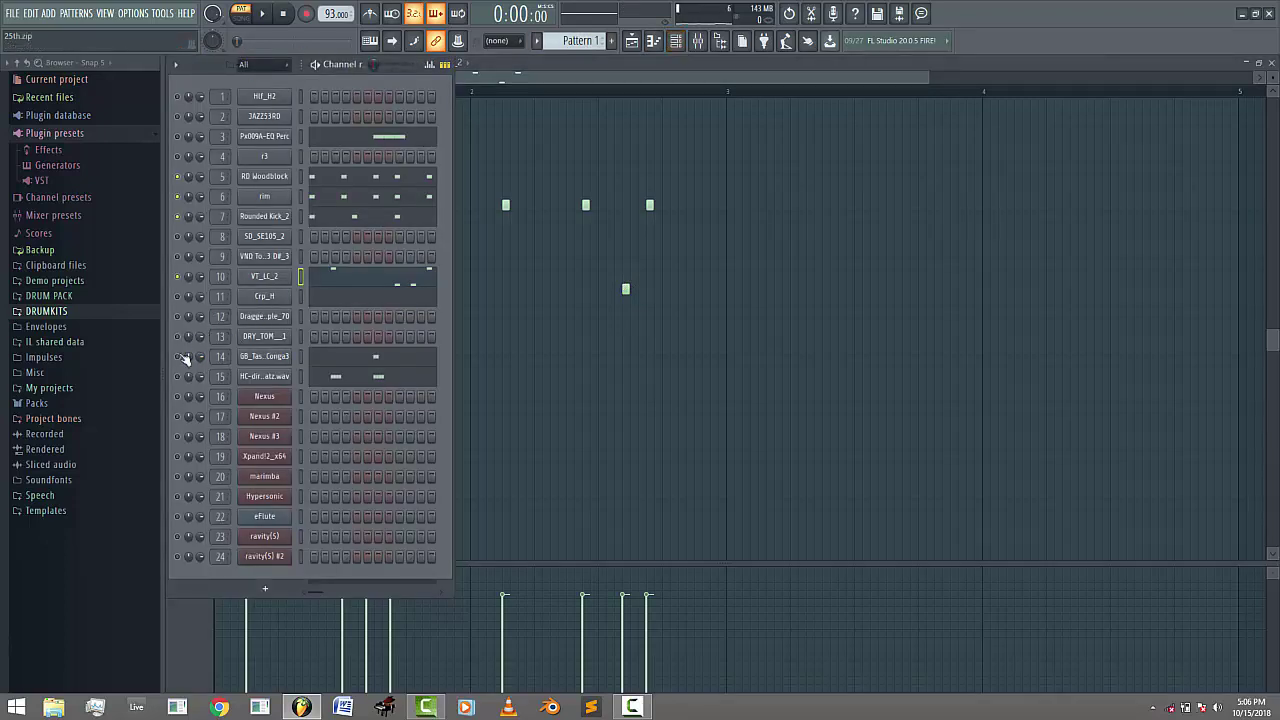
- Examine the GB_Tasty808_Conga3 notes in the piano roll during playback, and inspect the channel's sample settings
{"action": "left_click", "coordinate": [403, 358]}
{"action": "key", "text": "space"}
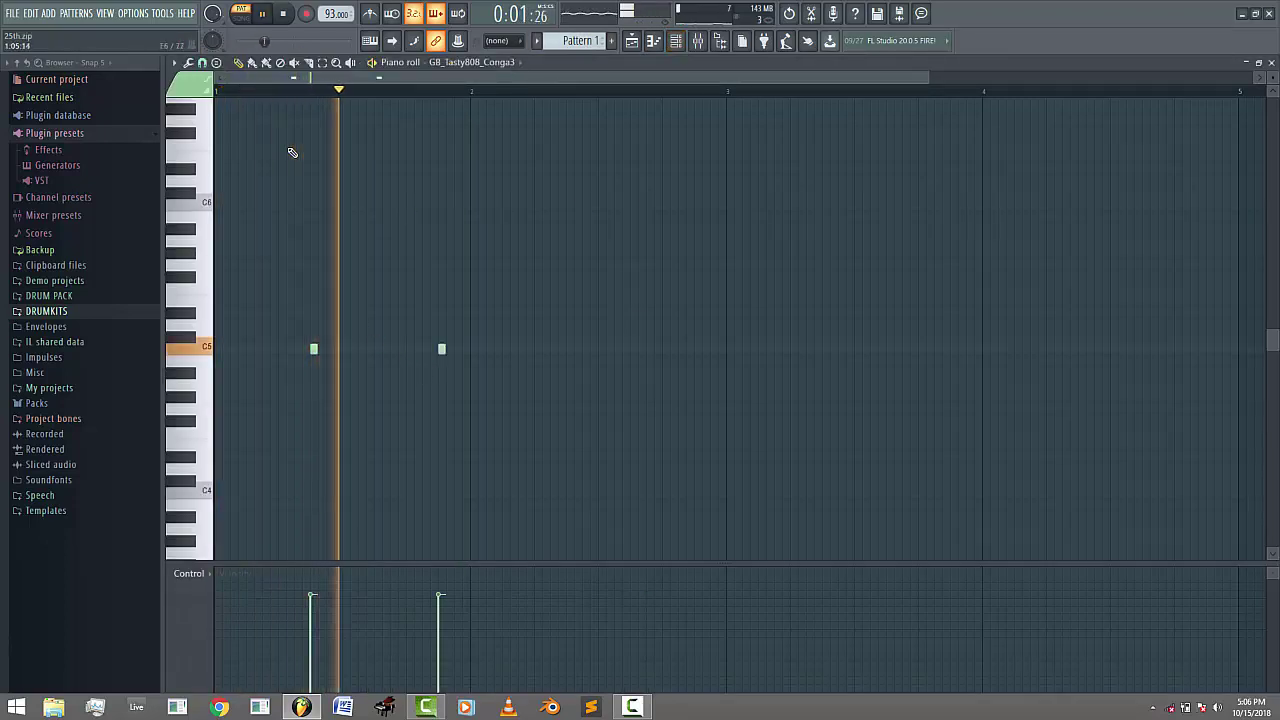
{"action": "left_click", "coordinate": [676, 41]}
{"action": "key", "text": "space"}
{"action": "left_click", "coordinate": [276, 358]}
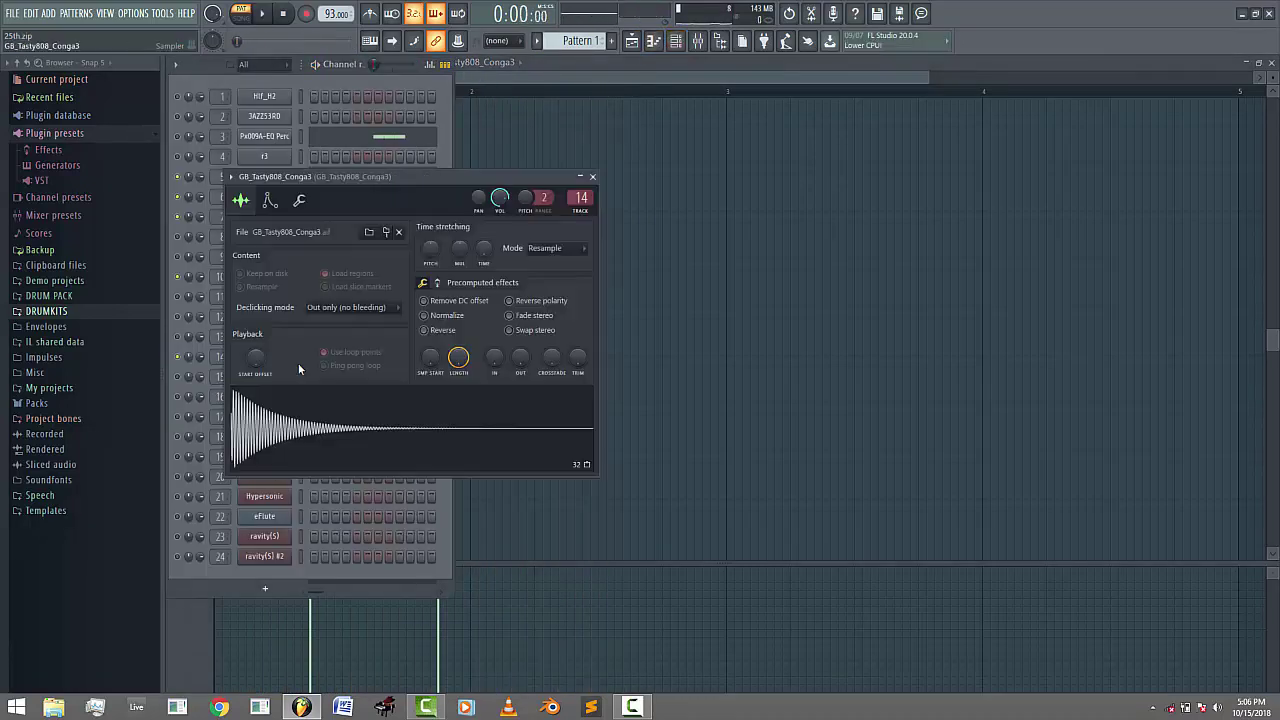
{"action": "left_click", "coordinate": [593, 177]}
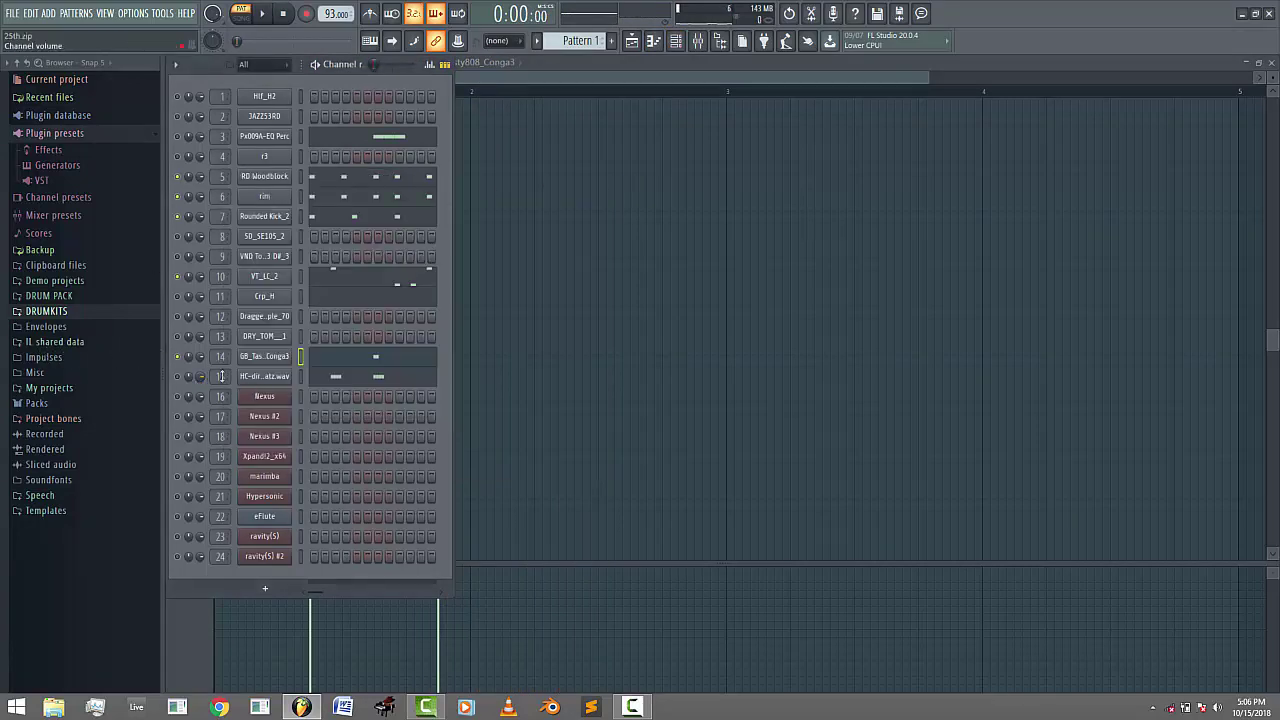
- Preview the HC-dirty-Hatz.wav sample and examine its notes in the piano roll while the pattern plays
{"action": "left_click", "coordinate": [283, 378]}
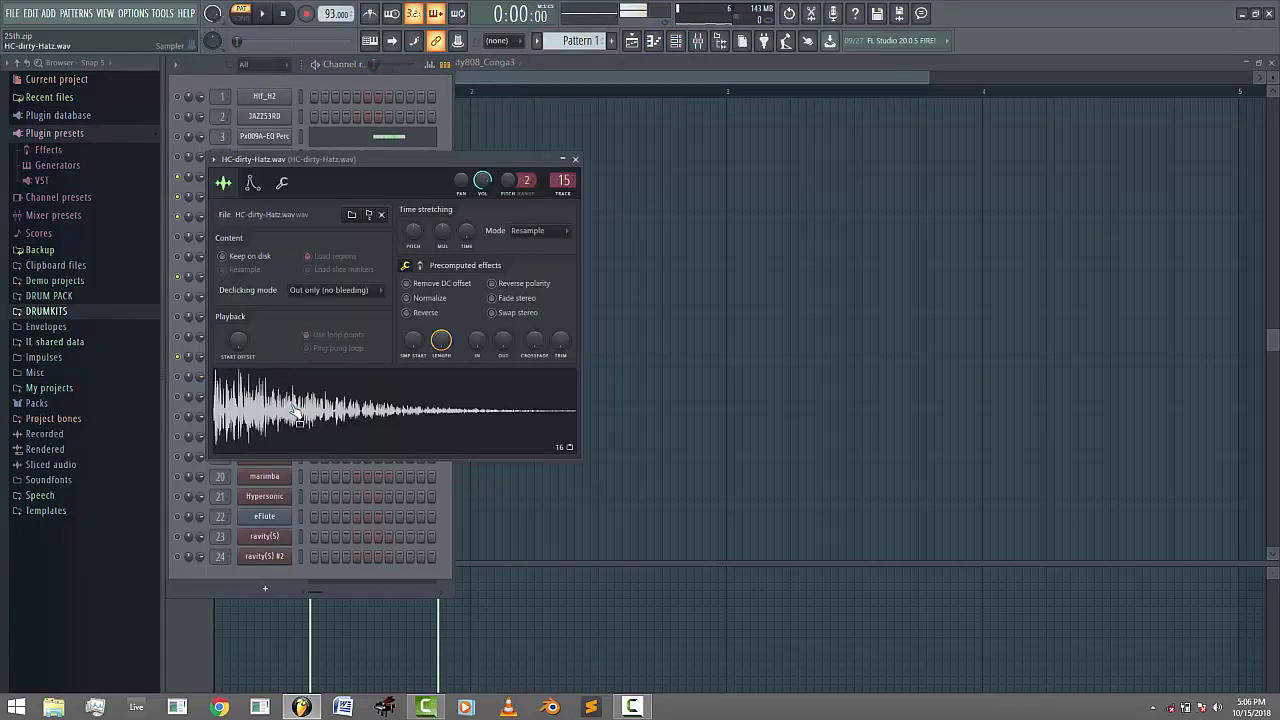
{"action": "left_click", "coordinate": [575, 160]}
{"action": "key", "text": "F7"}
{"action": "key", "text": "space"}
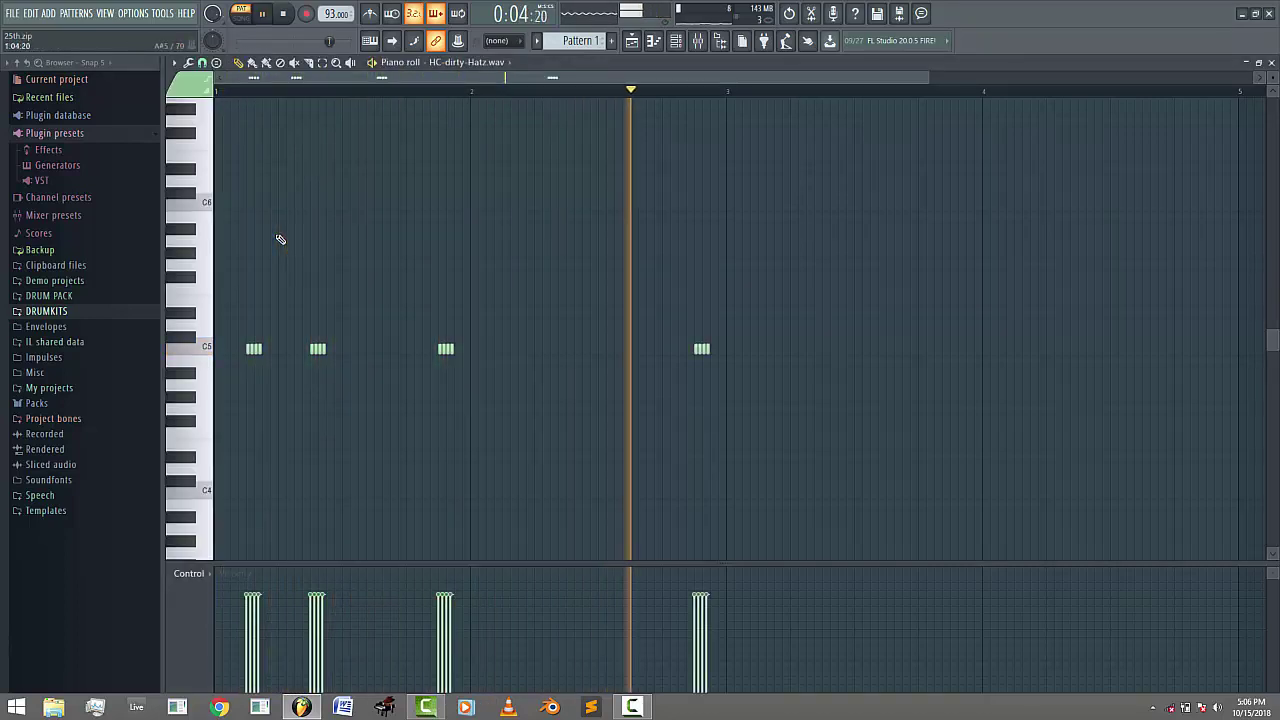
{"action": "left_click", "coordinate": [677, 47]}
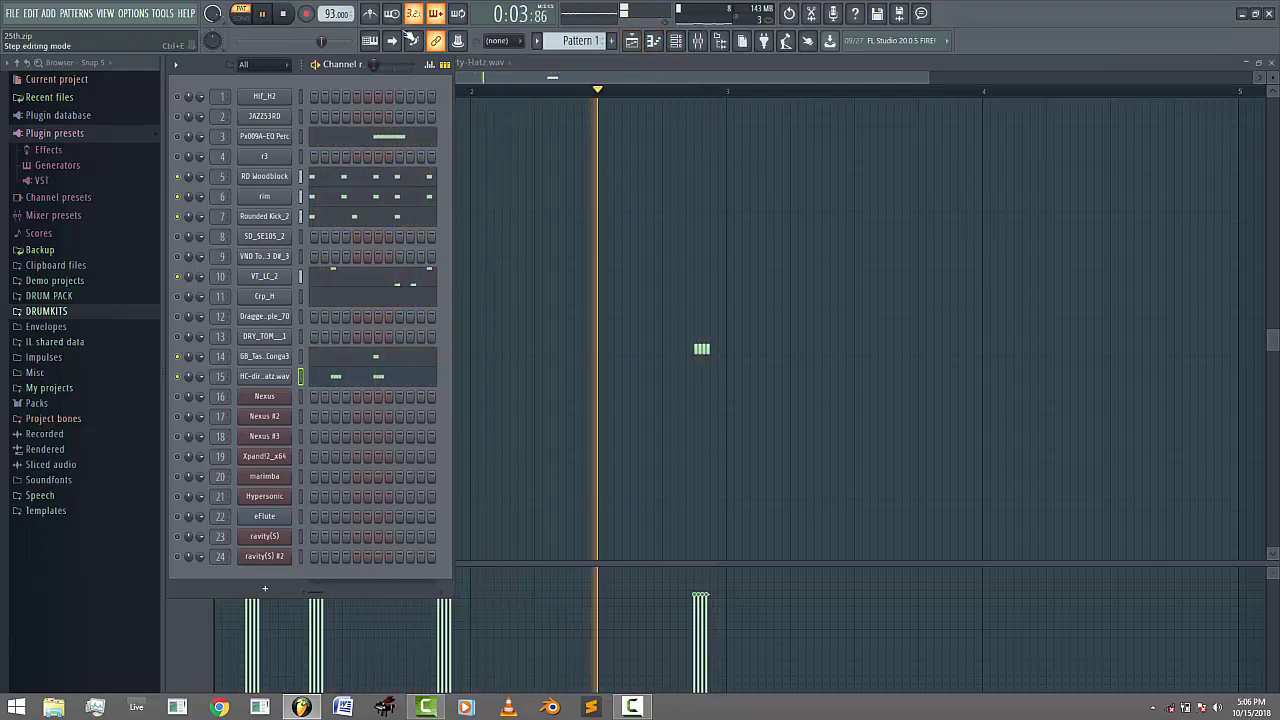
{"action": "key", "text": "space"}
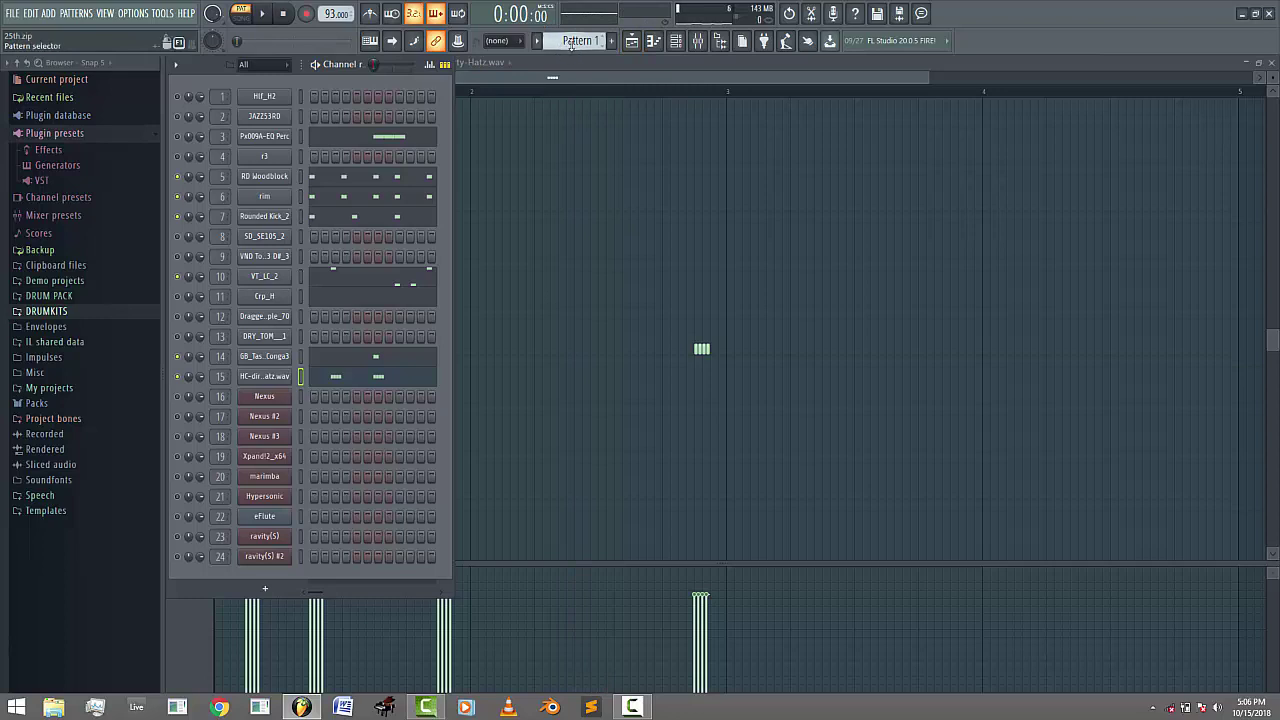
- Compare the channel contents of Pattern 1 and Pattern 2 in the channel rack, ending on Pattern 2
{"action": "scroll", "coordinate": [571, 45], "scroll_direction": "down", "scroll_amount": 1}
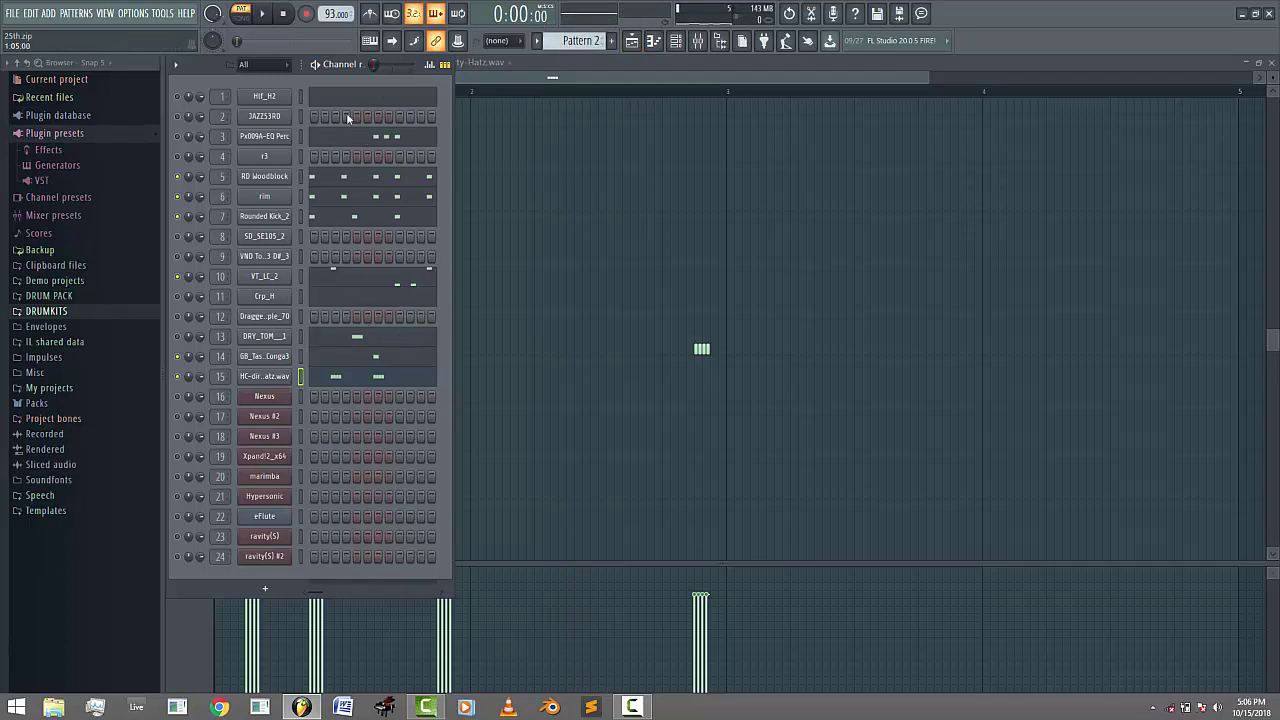
{"action": "scroll", "coordinate": [586, 46], "scroll_direction": "up", "scroll_amount": 1}
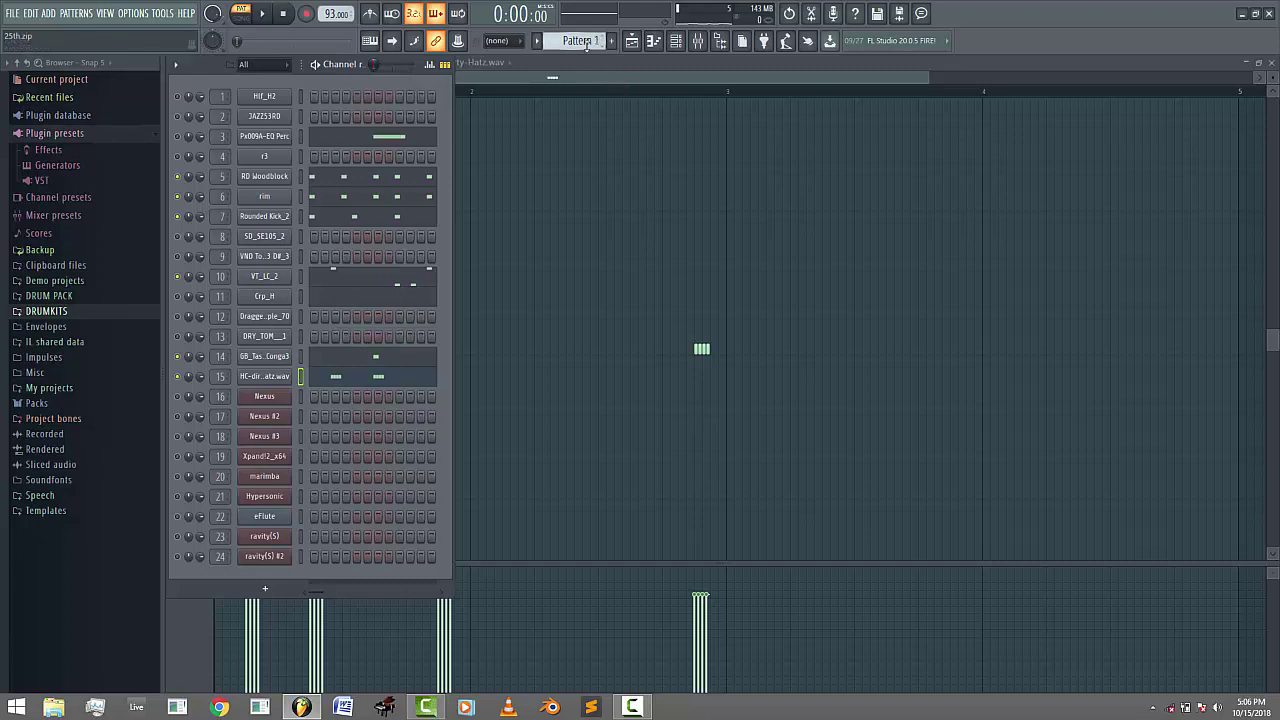
{"action": "scroll", "coordinate": [597, 40], "scroll_direction": "down", "scroll_amount": 1}
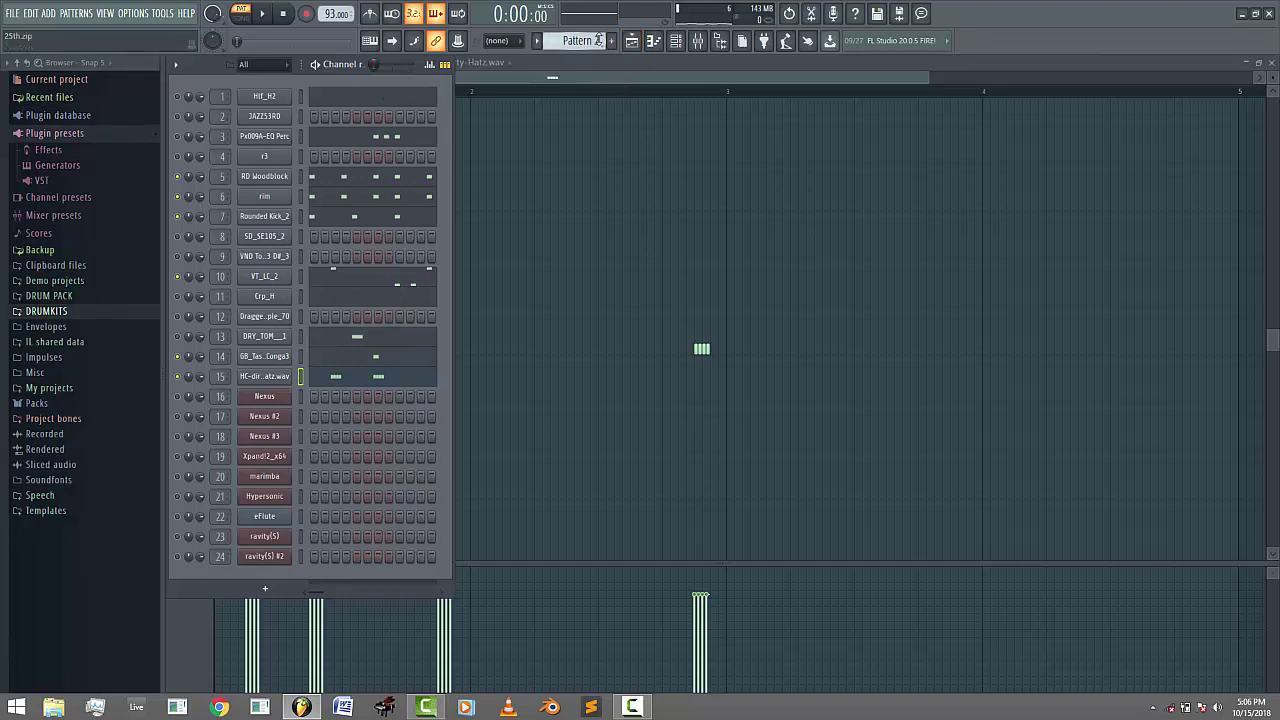
- Examine the Hif_H2 note of Pattern 2 in the piano roll and play from shortly before it
{"action": "left_click", "coordinate": [362, 97]}
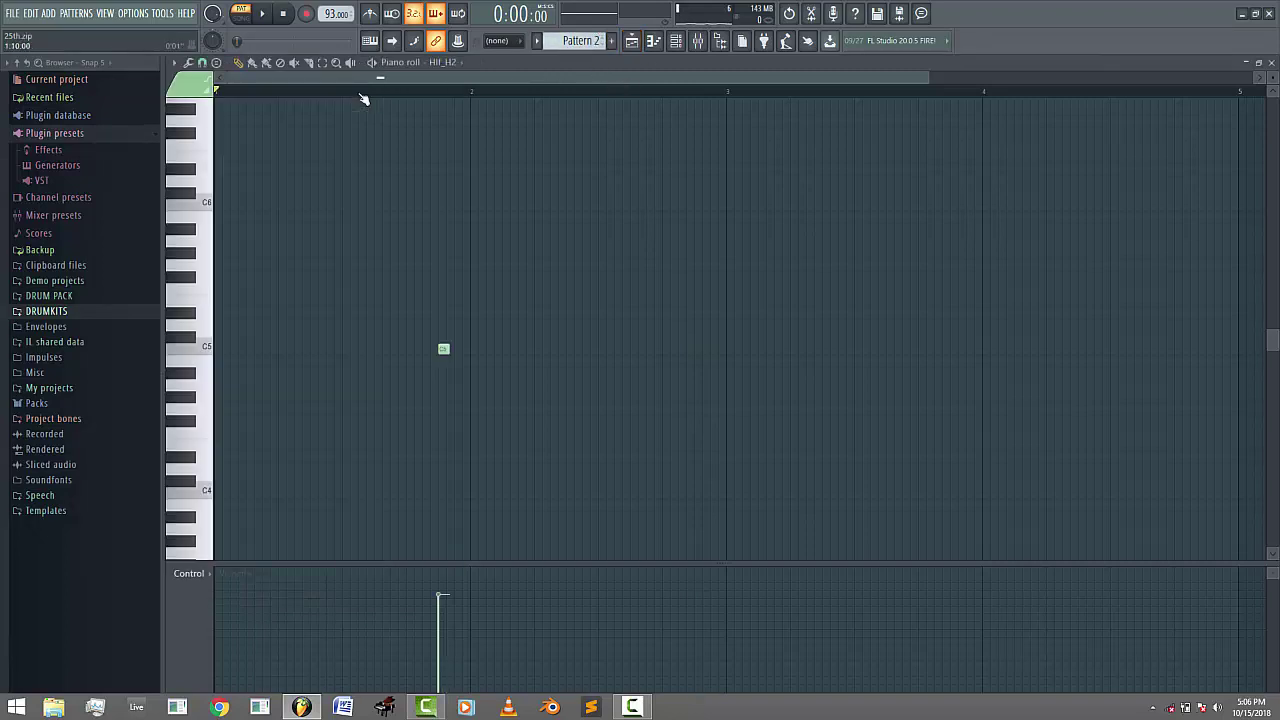
{"action": "left_click", "coordinate": [417, 91]}
{"action": "key", "text": "space"}
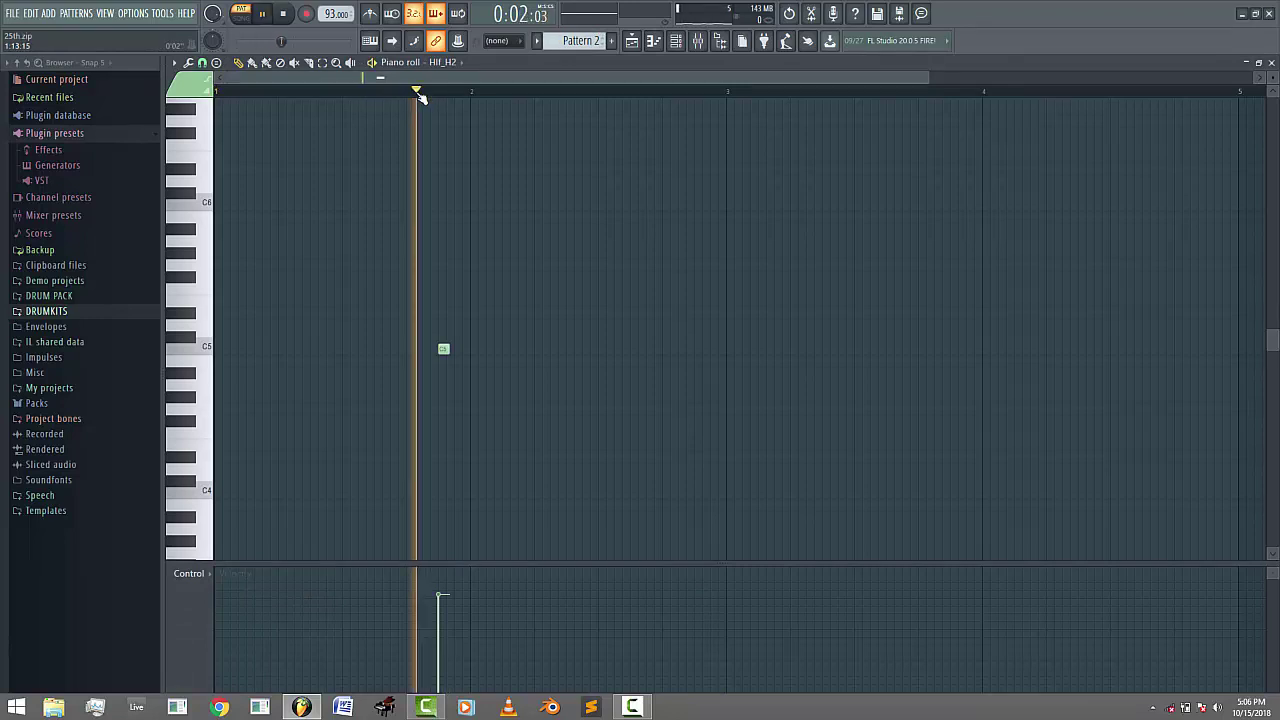
{"action": "left_click", "coordinate": [423, 91]}
{"action": "key", "text": "space"}
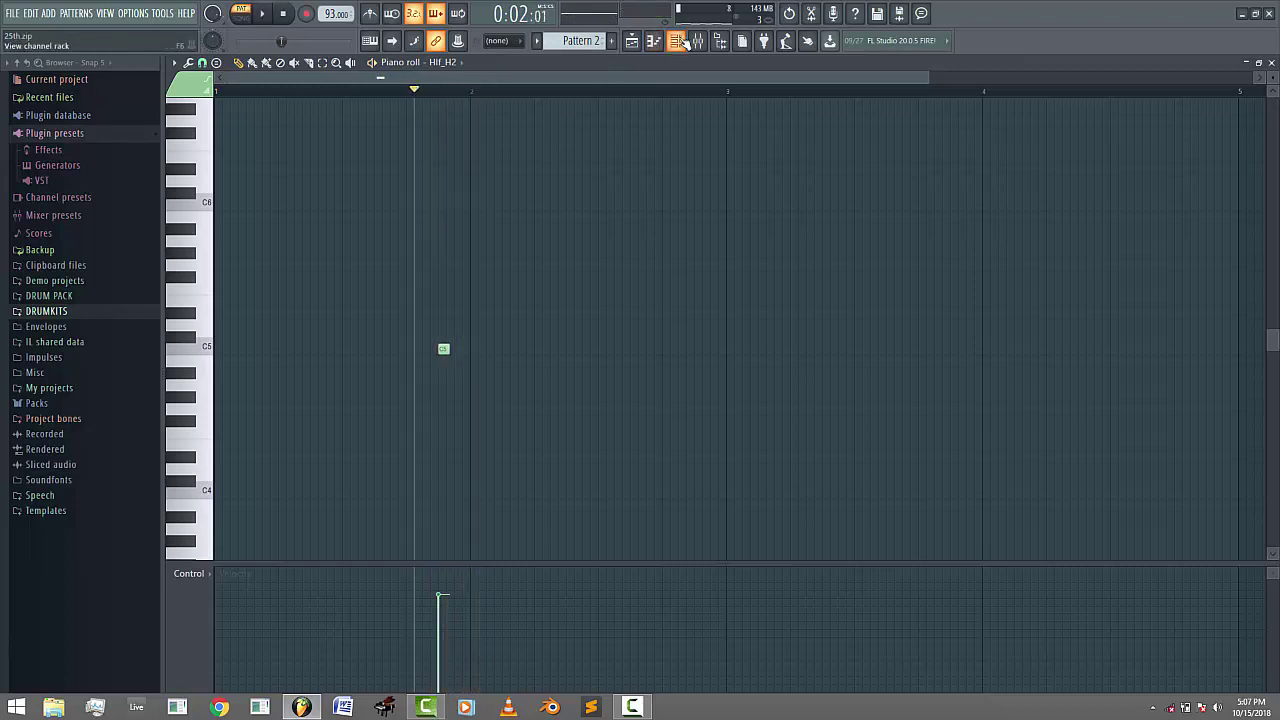
- Preview the Hif_H2 sample in its channel settings and close them
{"action": "left_click", "coordinate": [688, 42]}
{"action": "left_click", "coordinate": [264, 96]}
{"action": "mouse_move", "coordinate": [365, 386]}
{"action": "left_mouse_down"}
{"action": "mouse_move", "coordinate": [316, 388]}
{"action": "mouse_move", "coordinate": [333, 385]}
{"action": "left_mouse_up"}
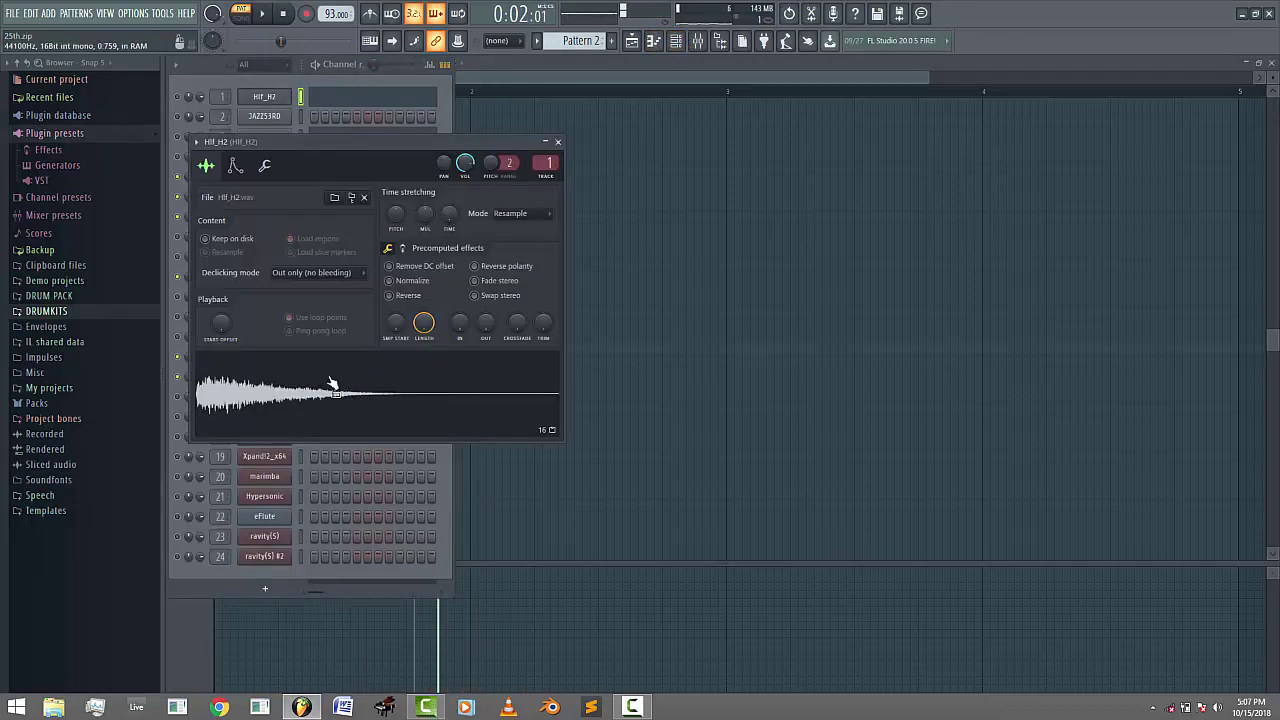
{"action": "left_click", "coordinate": [557, 141]}
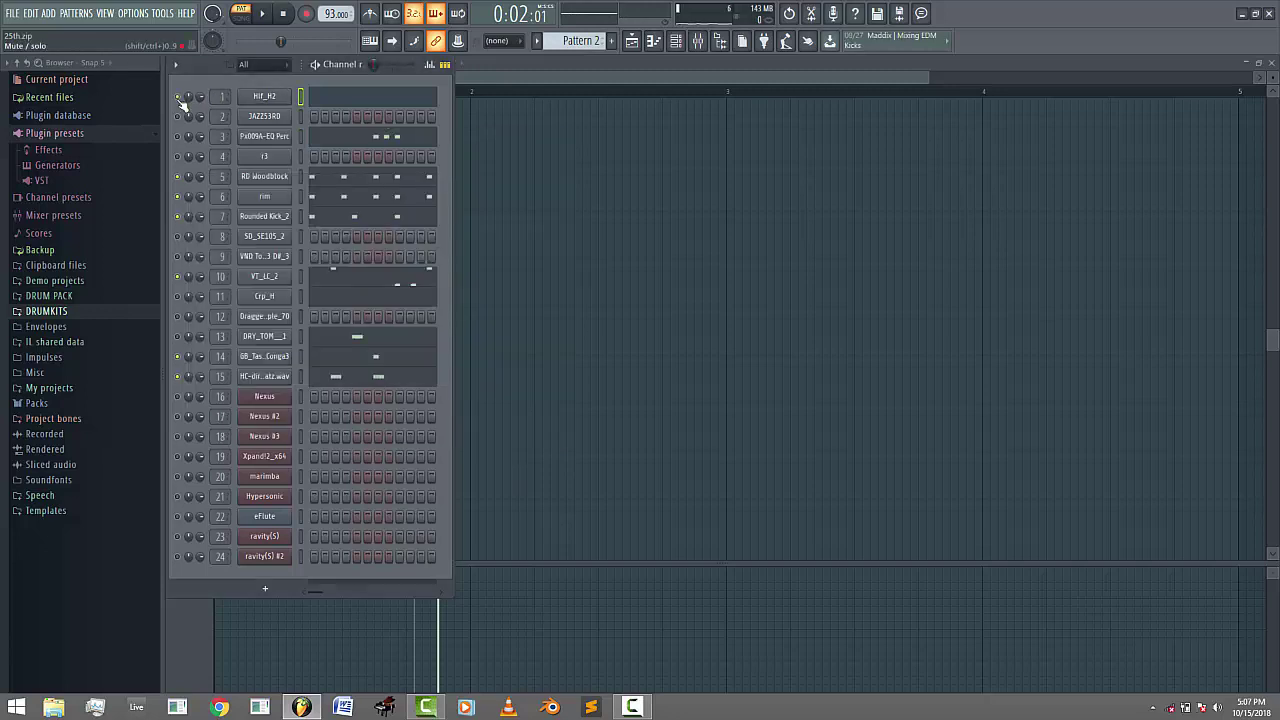
- Unmute all channels and play Pattern 2 with every part active
{"action": "right_click", "coordinate": [183, 103]}
{"action": "key", "text": "Escape"}
{"action": "key", "text": "space"}
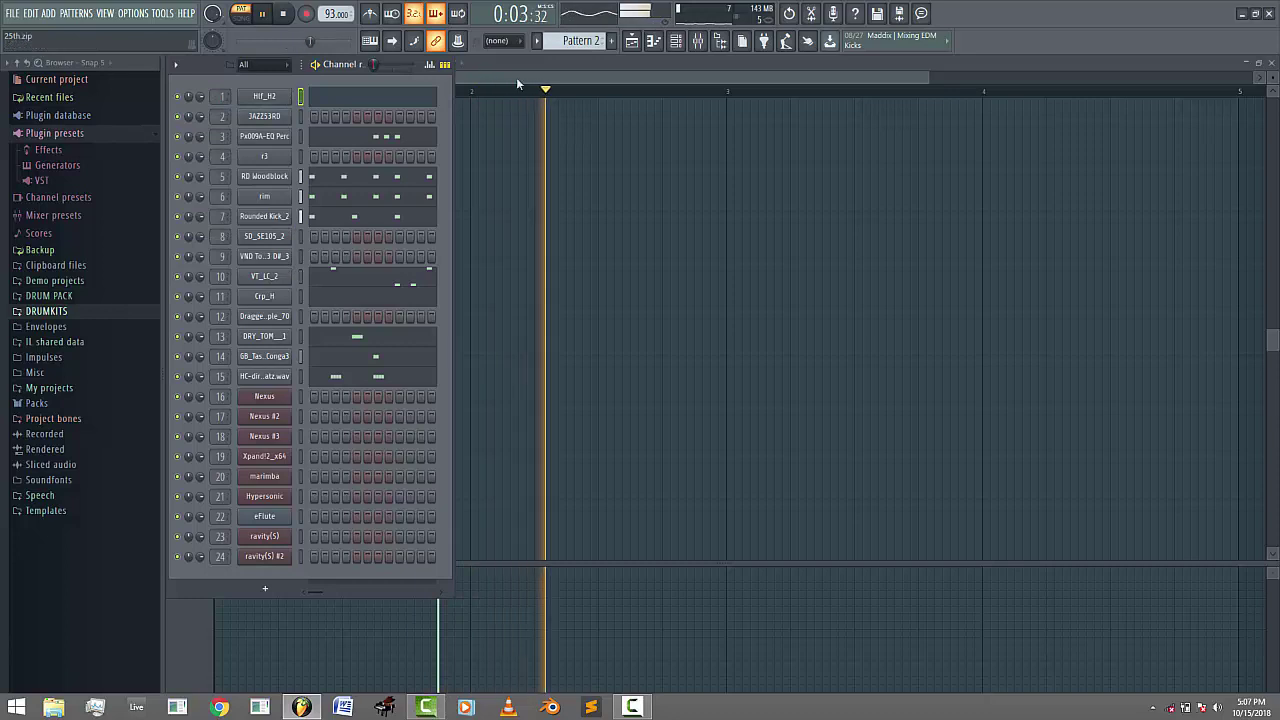
{"action": "key", "text": "space"}
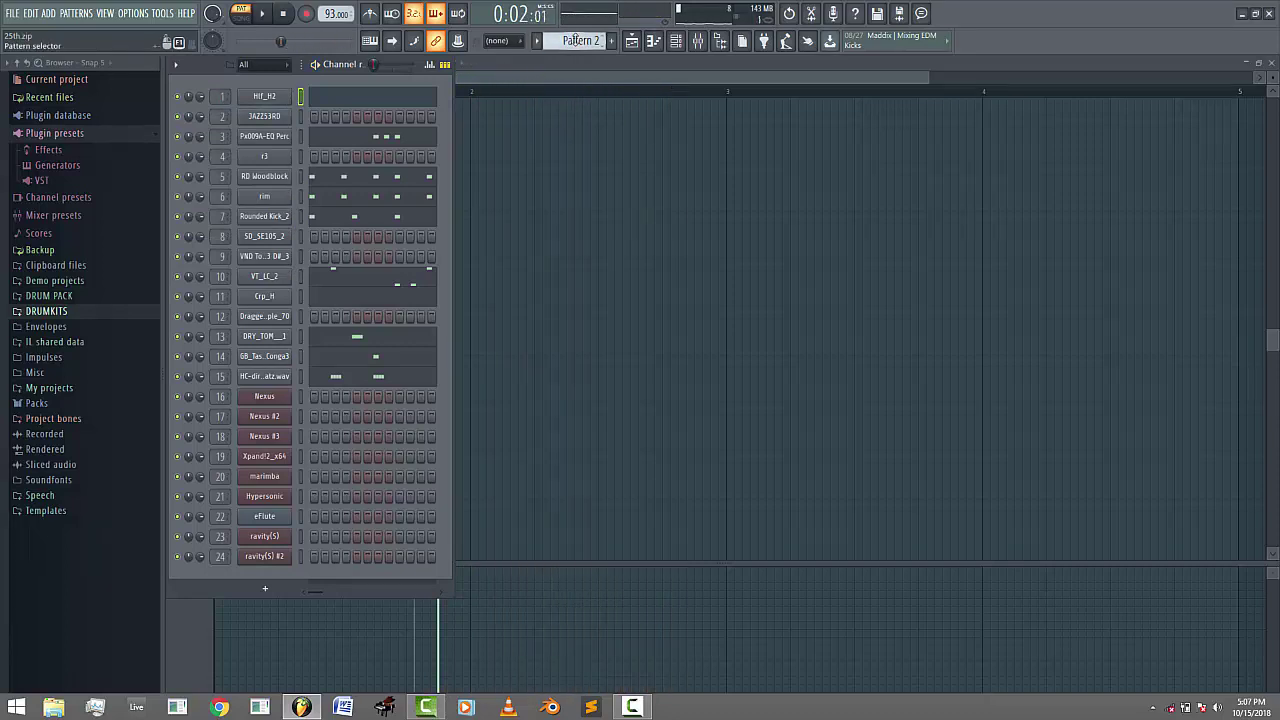
- Switch to Pattern 3, play it, and examine the VT_LC_2 notes in the piano roll
{"action": "scroll", "coordinate": [576, 40], "scroll_direction": "down", "scroll_amount": 1}
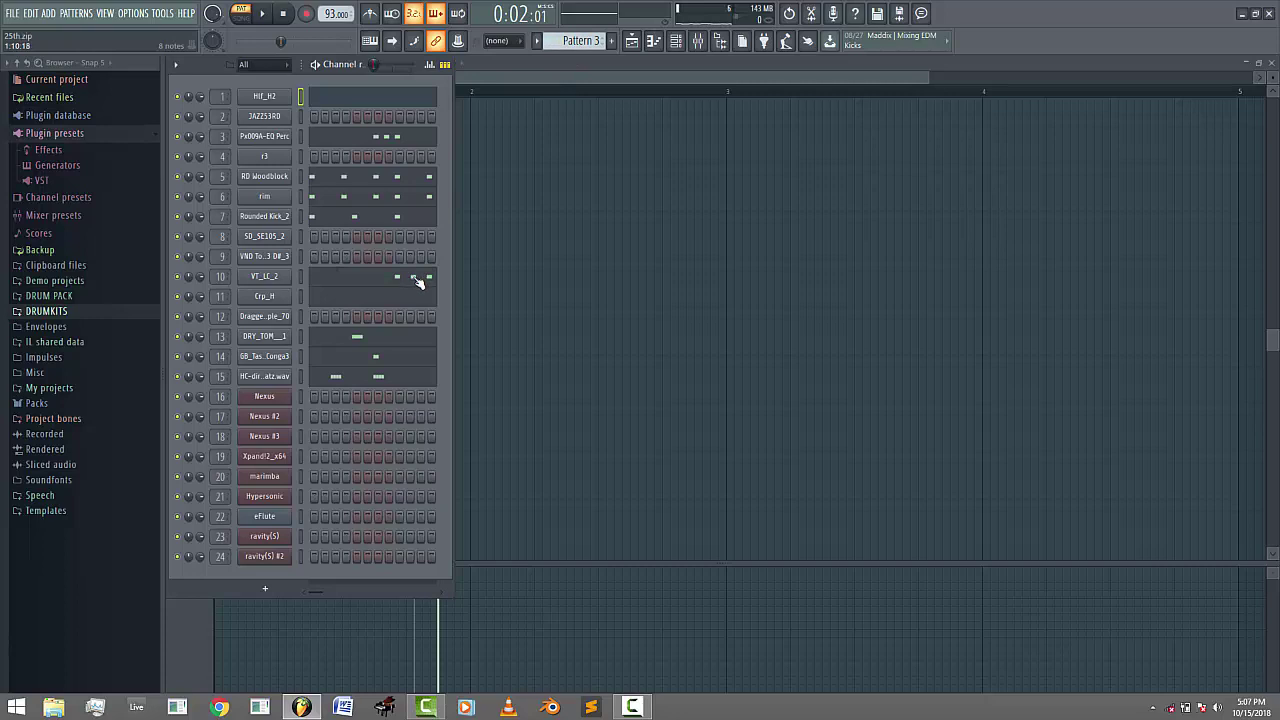
{"action": "key", "text": "space"}
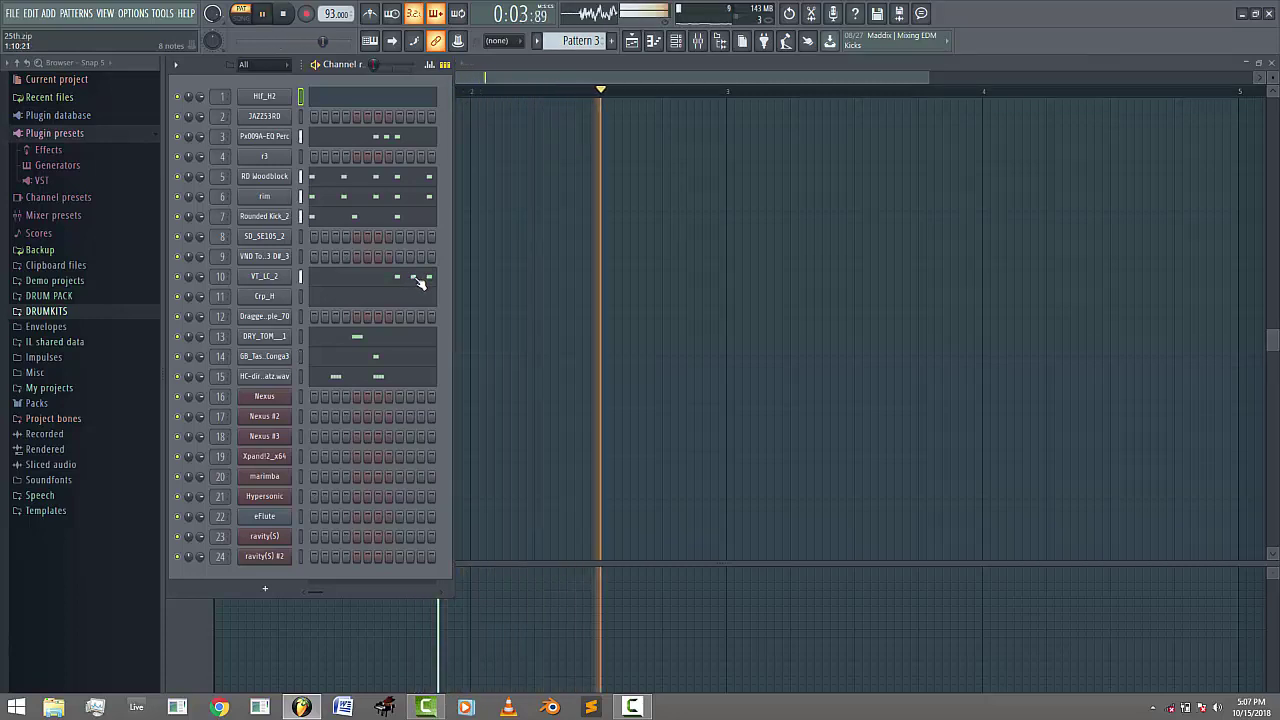
{"action": "key", "text": "l"}
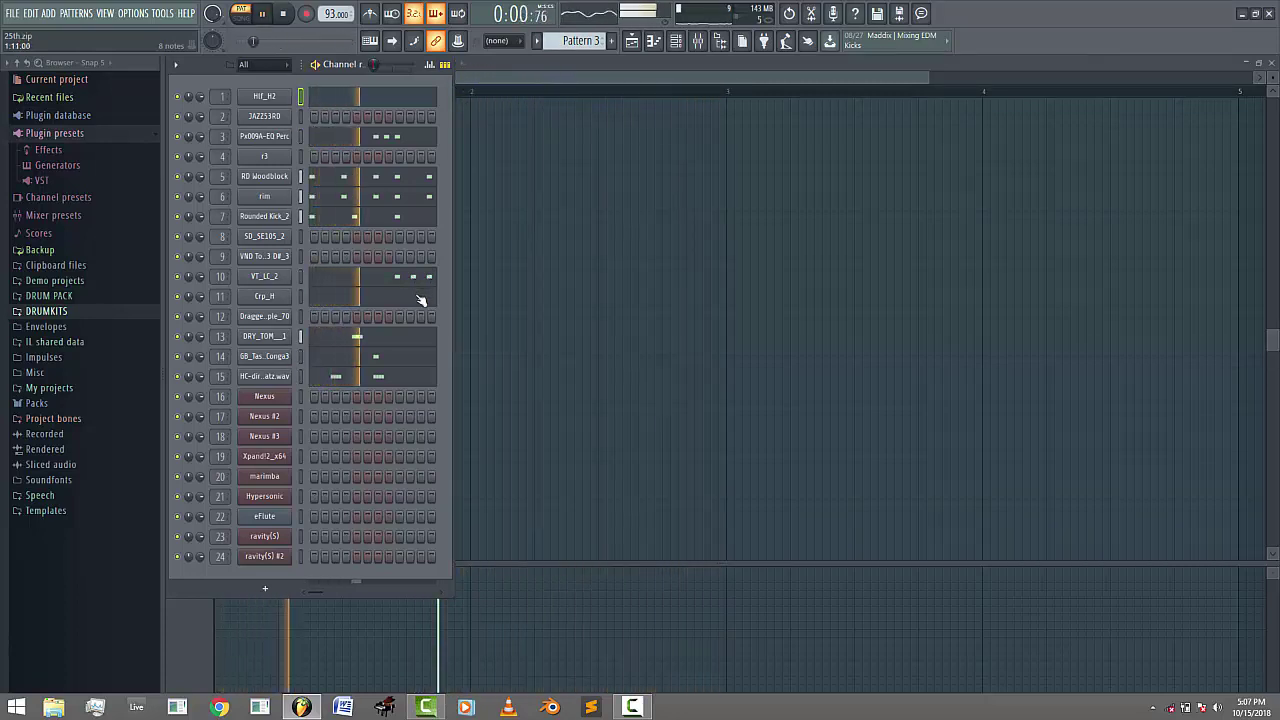
{"action": "left_click", "coordinate": [420, 277]}
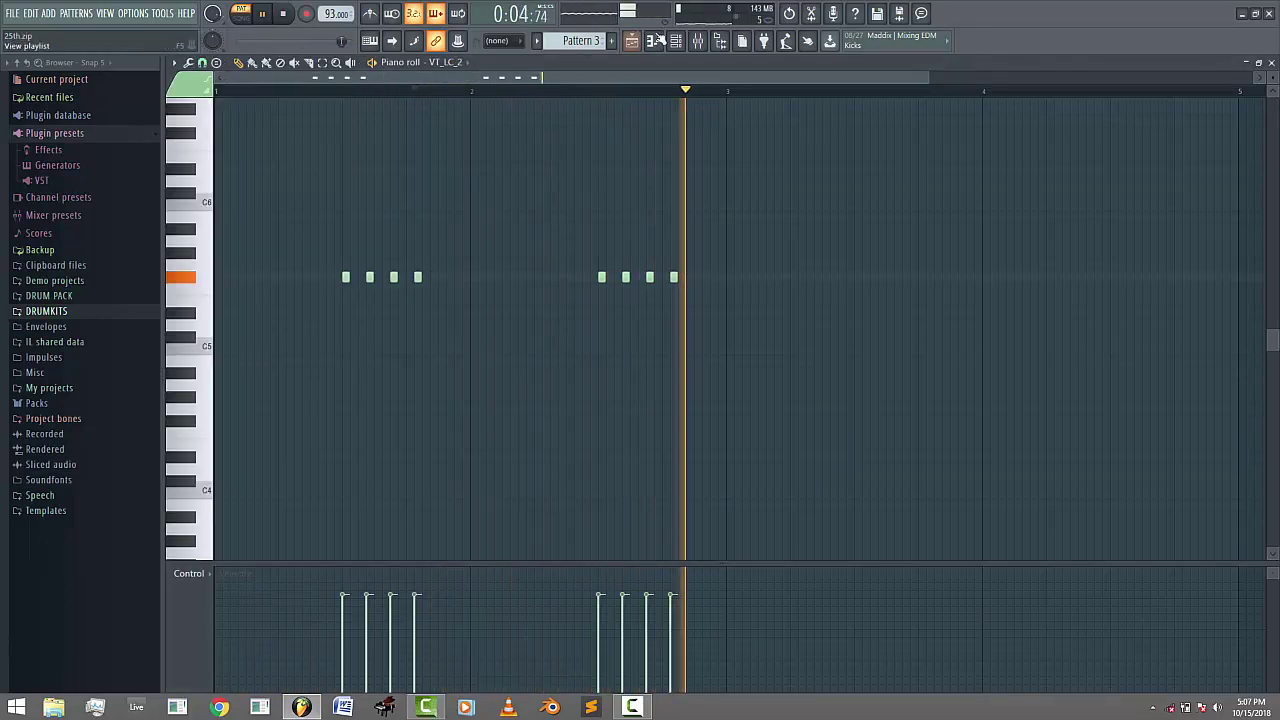
- Stop playback of Pattern 3 and open the playlist to view the song arrangement
{"action": "left_click", "coordinate": [676, 41]}
{"action": "left_click", "coordinate": [283, 15]}
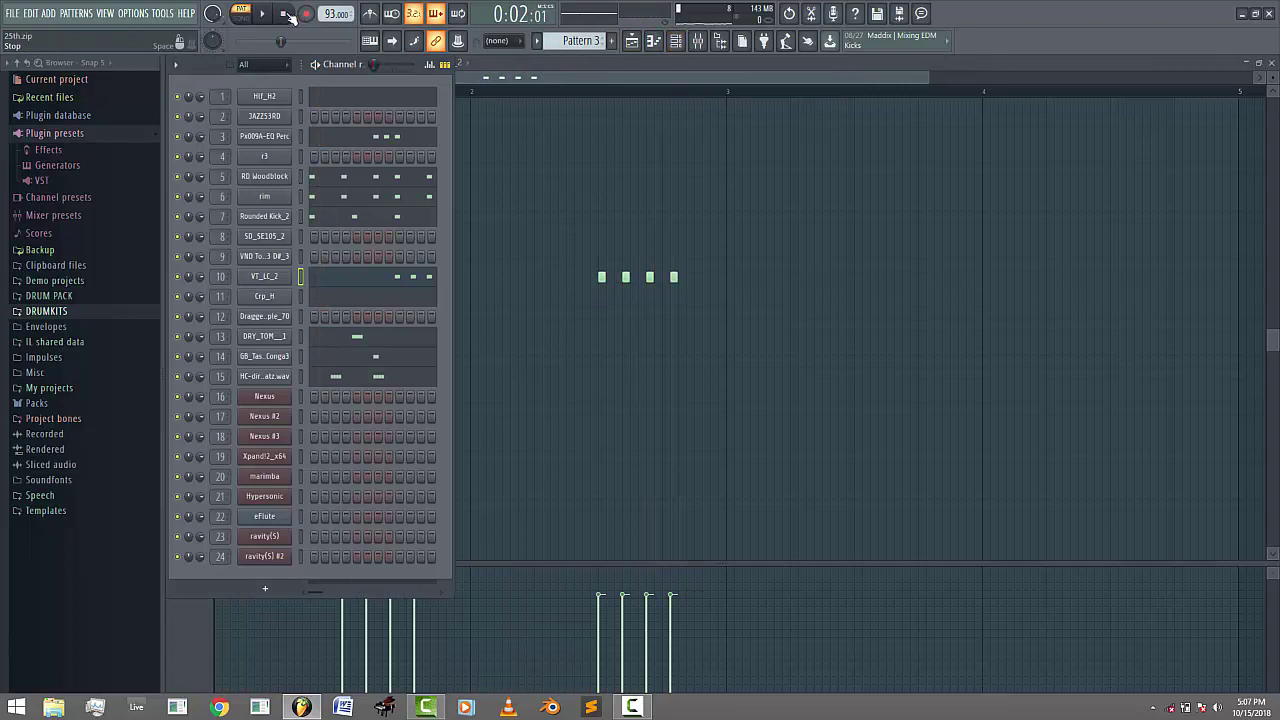
{"action": "left_click", "coordinate": [631, 41]}
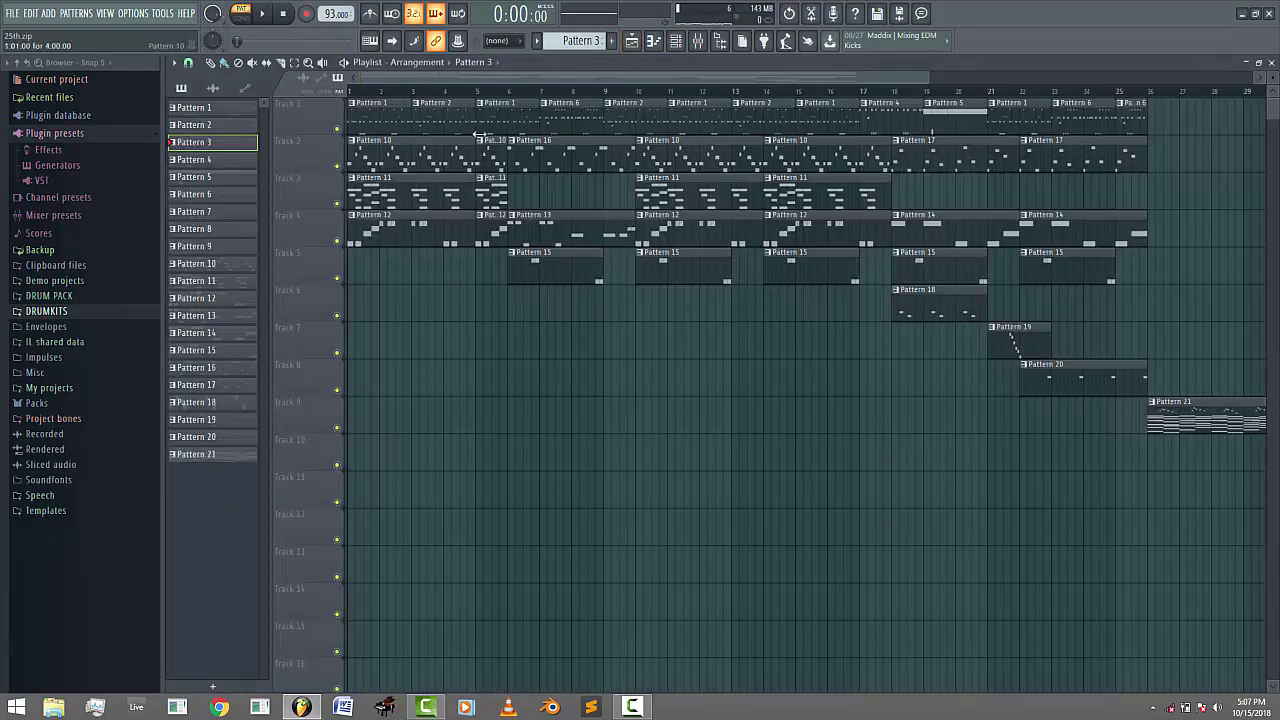
- Open the channel rack and compare the channel content of Patterns 1 through 7
{"action": "left_click", "coordinate": [697, 41]}
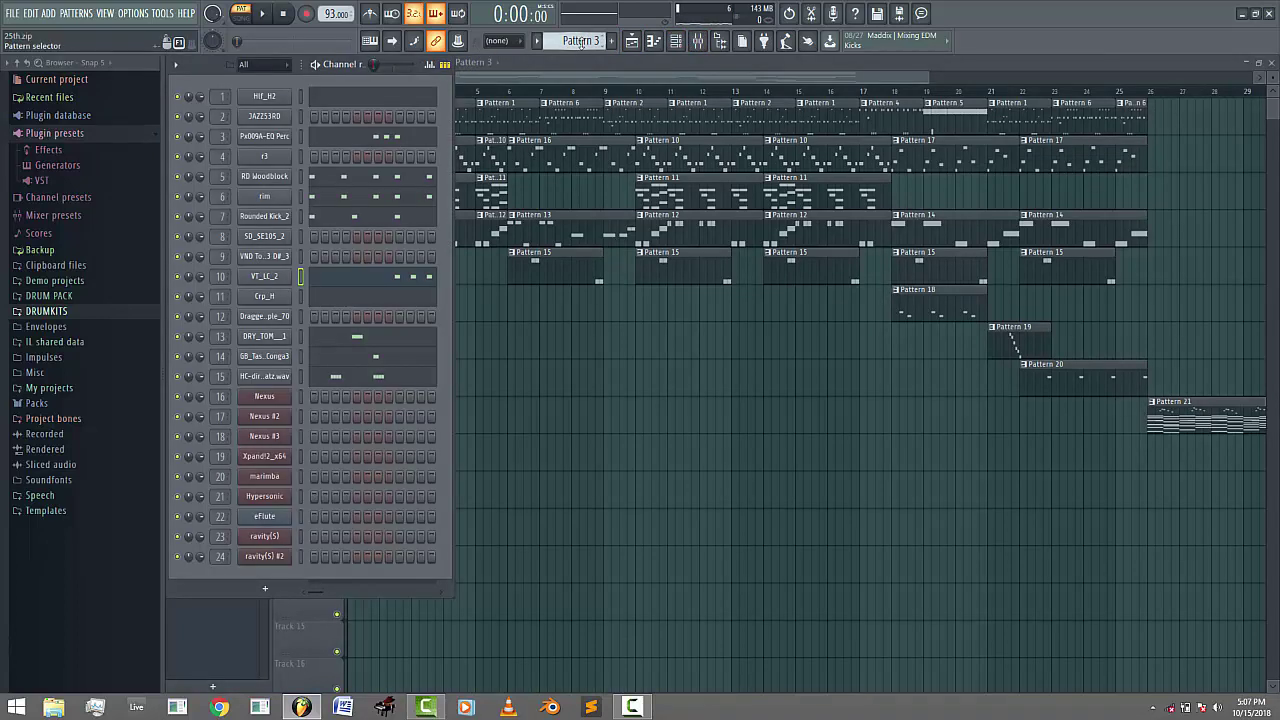
{"action": "scroll", "coordinate": [580, 41], "scroll_direction": "up", "scroll_amount": 2}
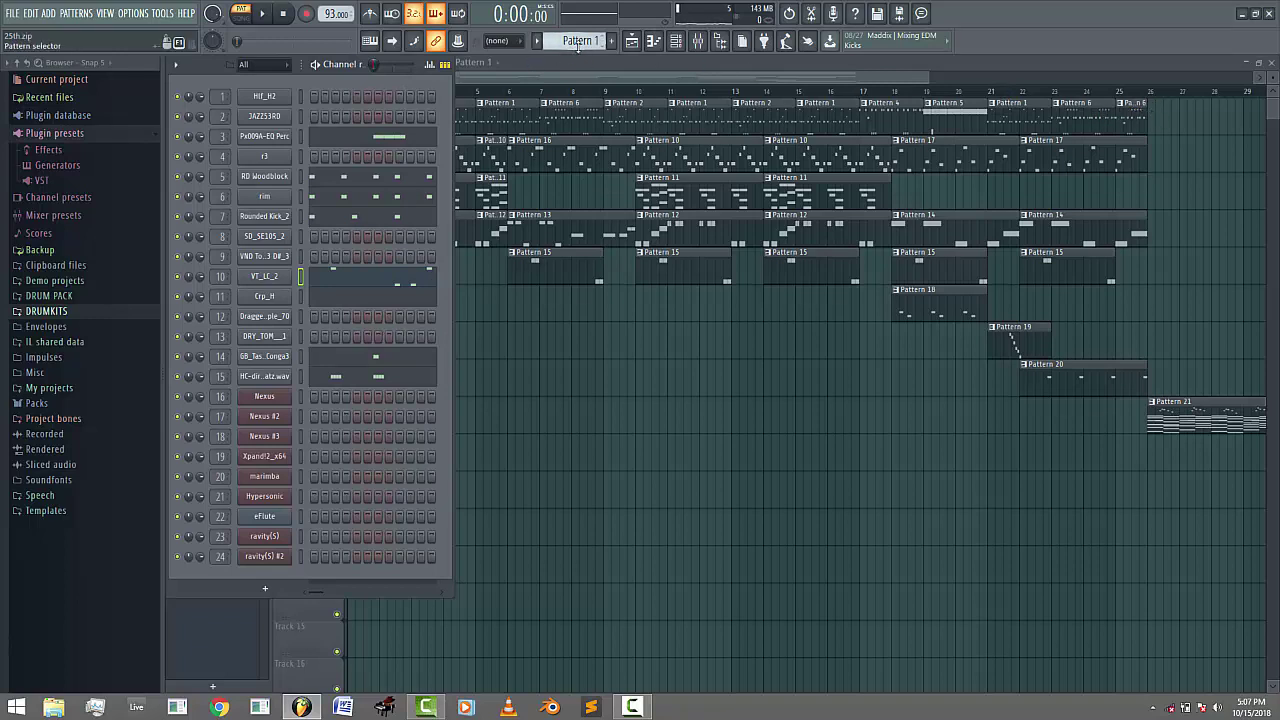
{"action": "scroll", "coordinate": [578, 47], "scroll_direction": "down", "scroll_amount": 1}
{"action": "scroll", "coordinate": [577, 40], "scroll_direction": "down", "scroll_amount": 1}
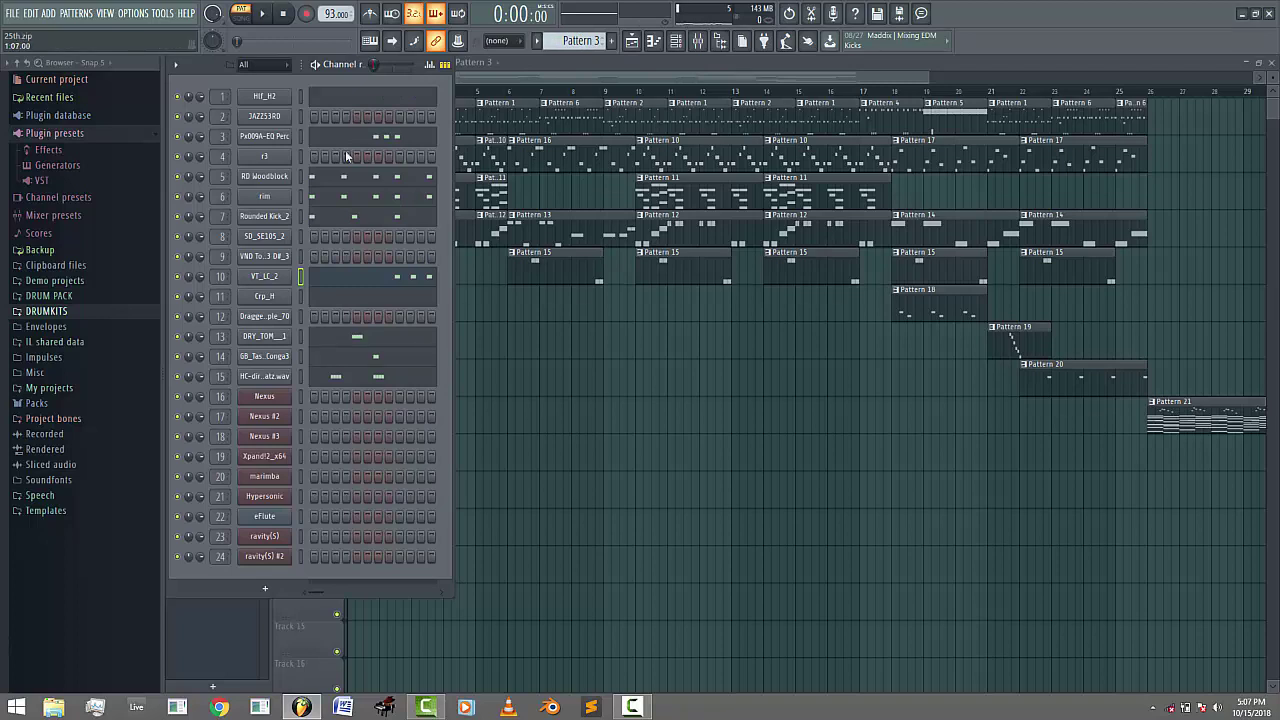
{"action": "scroll", "coordinate": [583, 44], "scroll_direction": "down", "scroll_amount": 1}
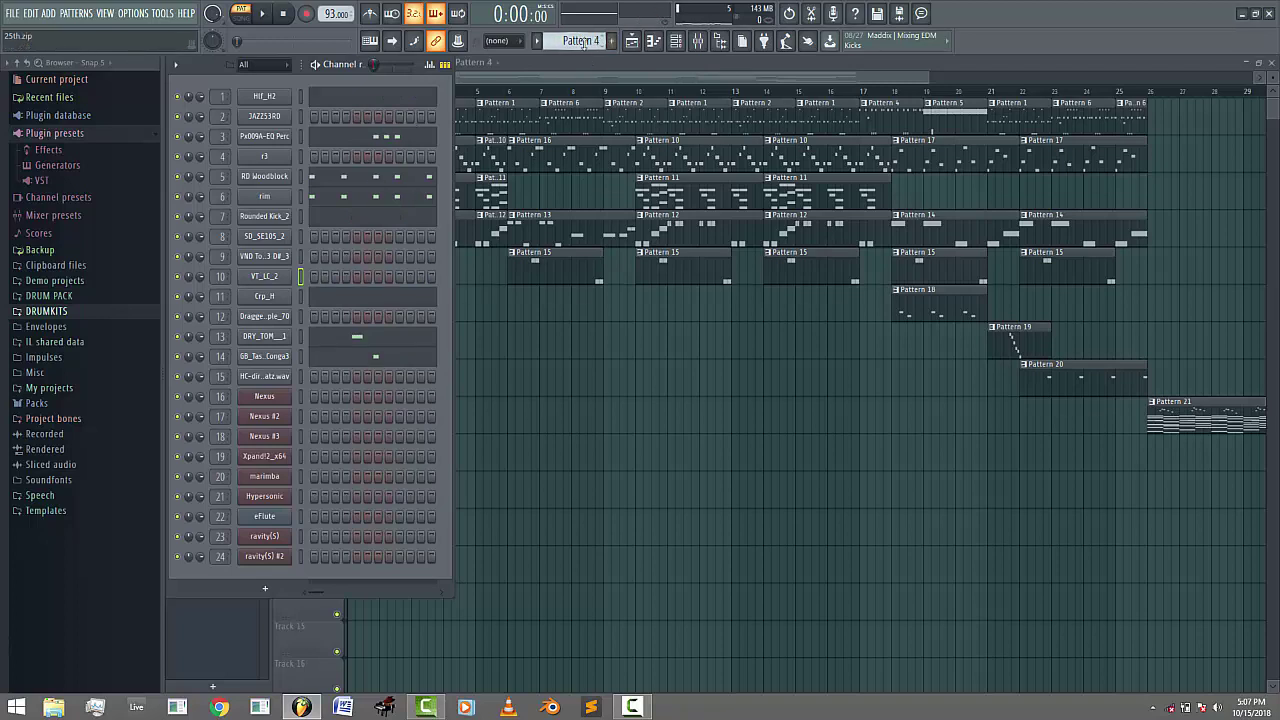
{"action": "scroll", "coordinate": [574, 46], "scroll_direction": "down", "scroll_amount": 1}
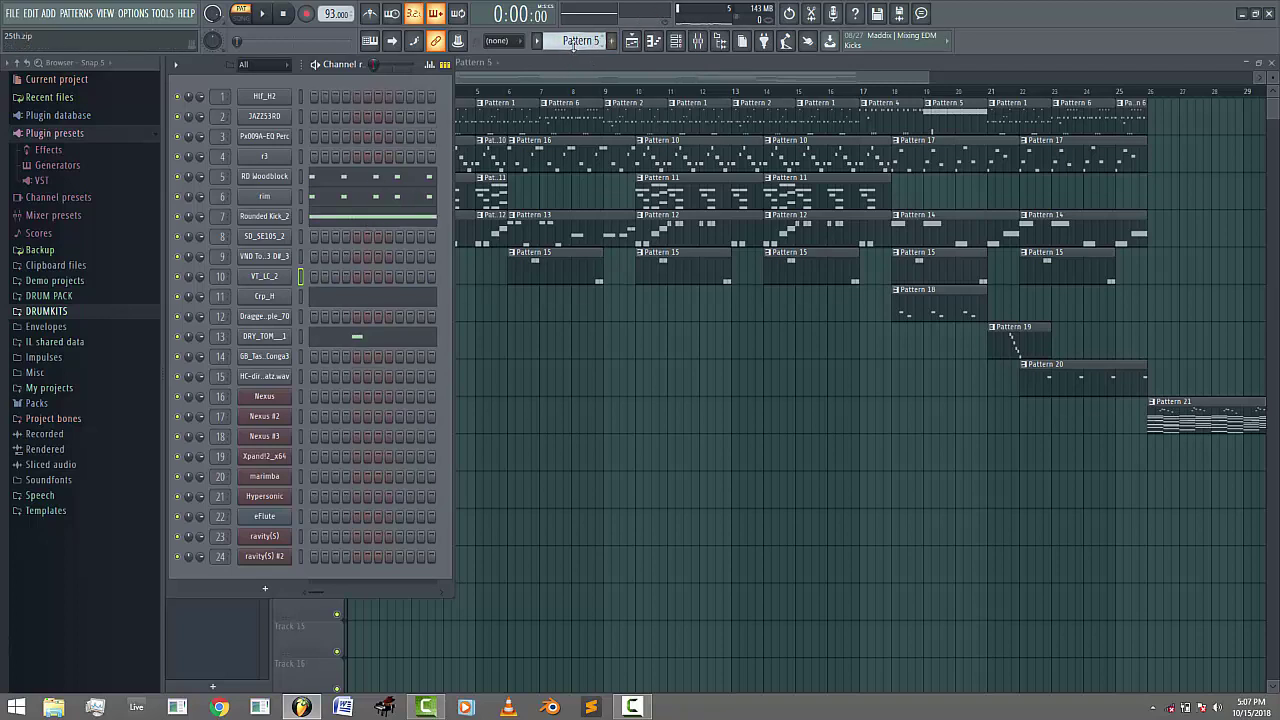
{"action": "scroll", "coordinate": [582, 44], "scroll_direction": "down", "scroll_amount": 1}
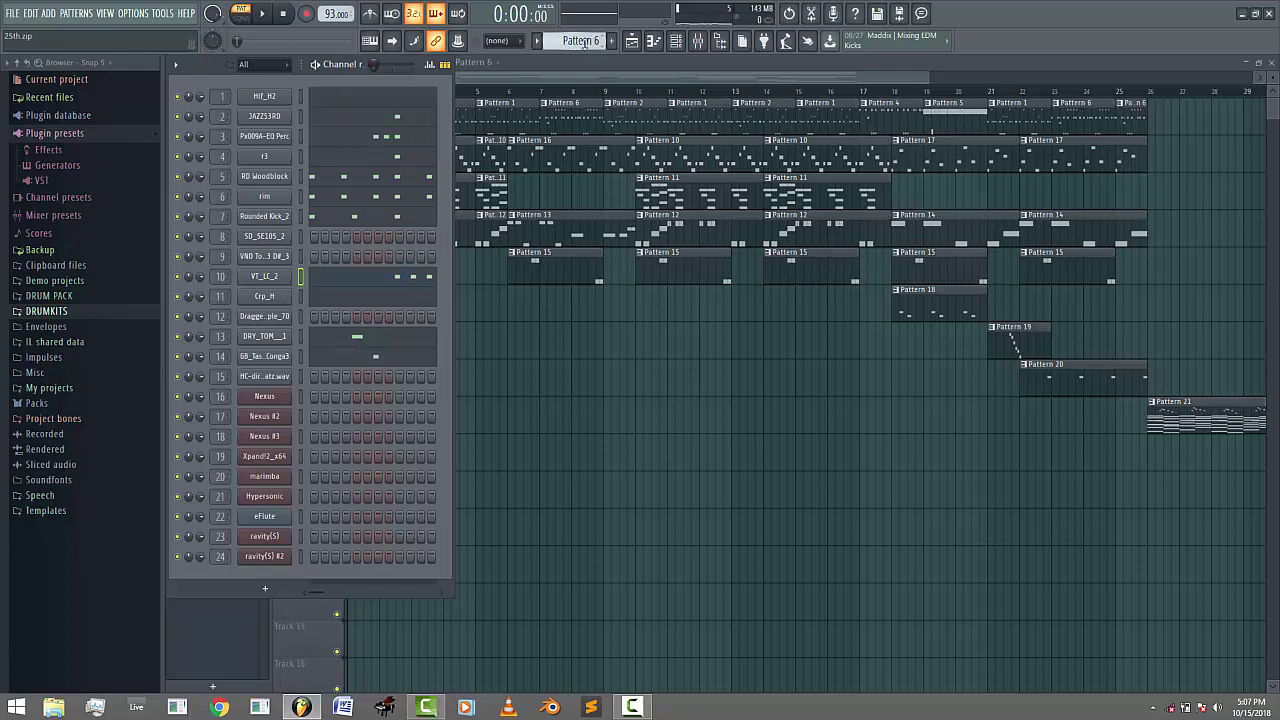
{"action": "scroll", "coordinate": [580, 42], "scroll_direction": "down", "scroll_amount": 1}
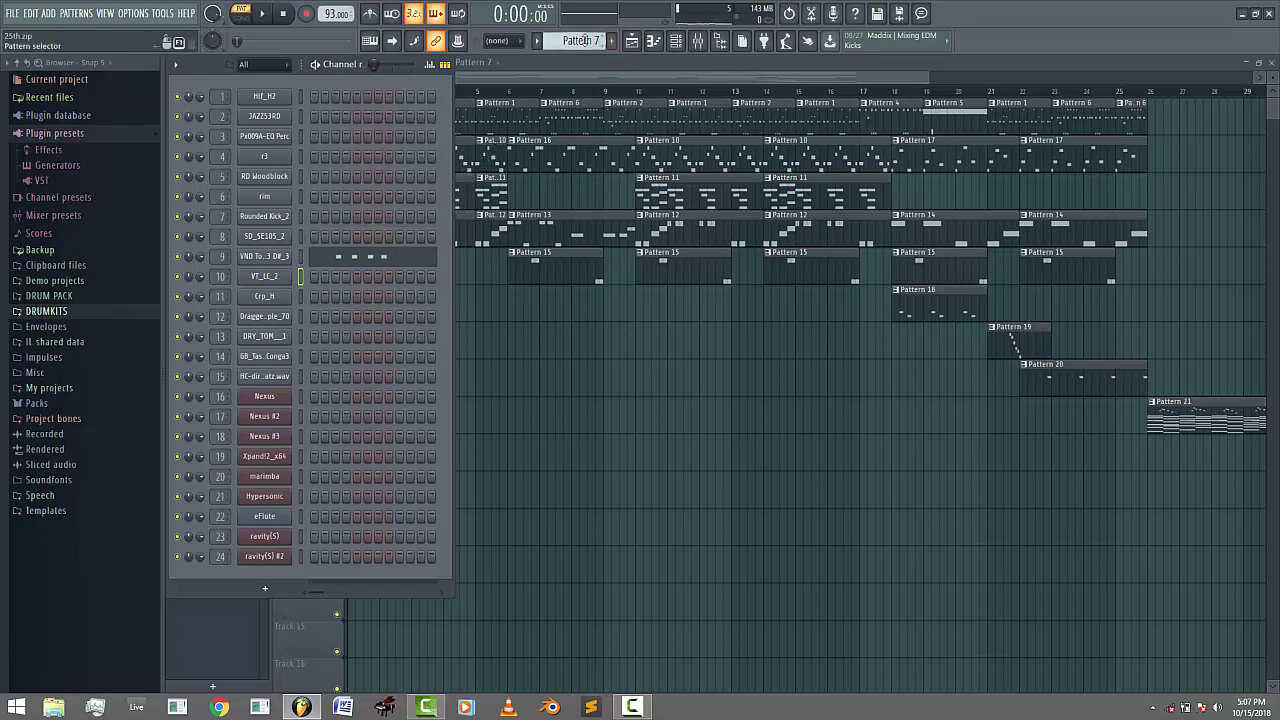
- Return to Pattern 6, play it through, and stop playback
{"action": "scroll", "coordinate": [583, 40], "scroll_direction": "up", "scroll_amount": 1}
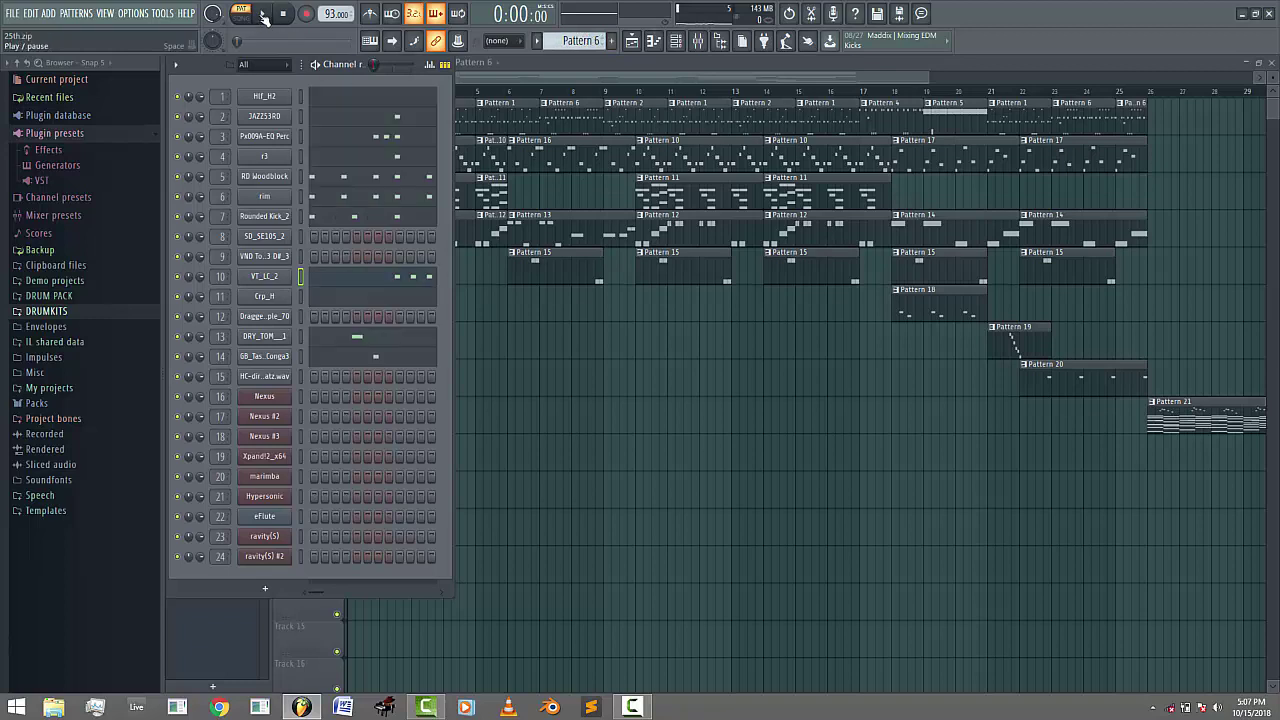
{"action": "left_click", "coordinate": [264, 15]}
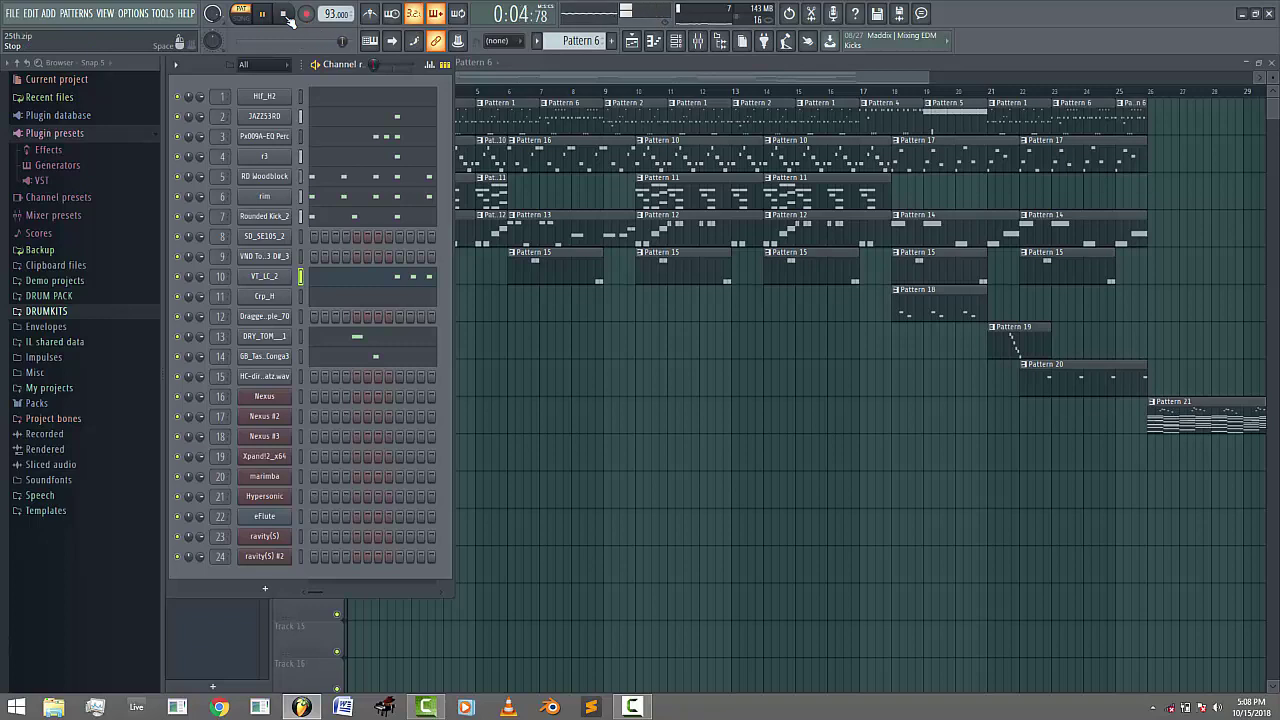
{"action": "left_click", "coordinate": [285, 15]}
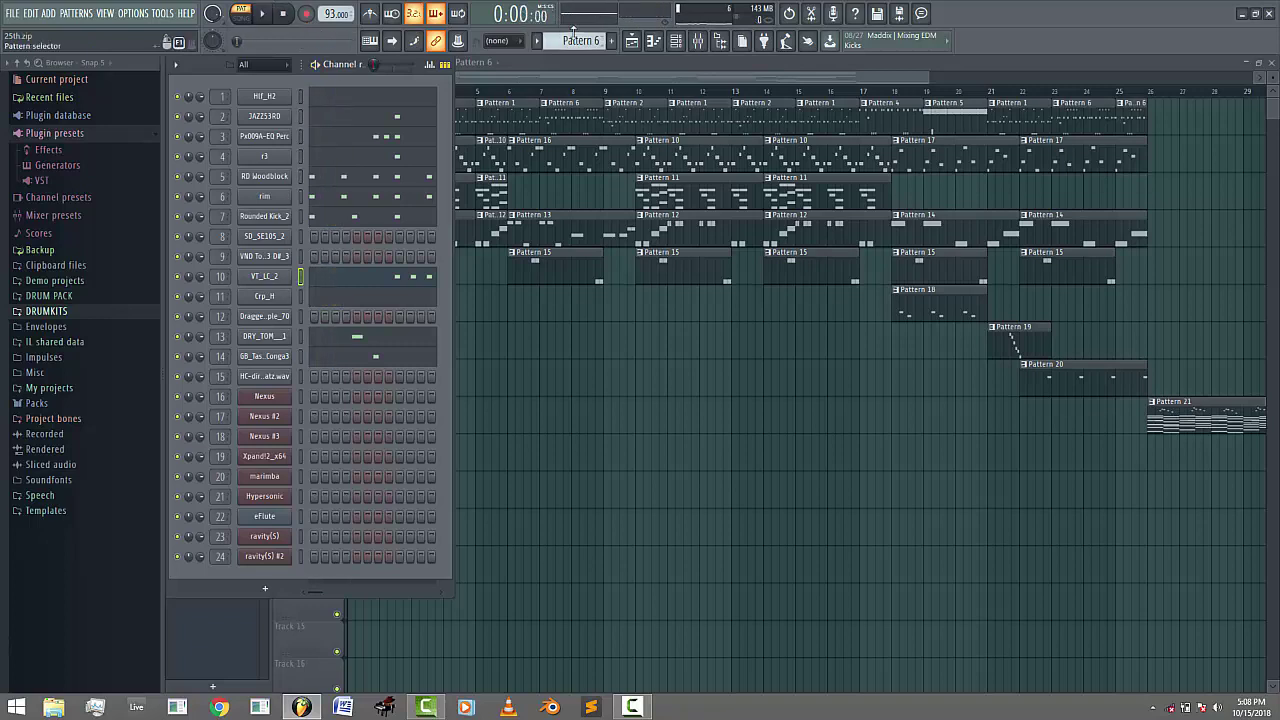
- Switch to Pattern 10, play it while examining the Nexus notes in the piano roll, and return to the channel rack with playback stopped
{"action": "scroll", "coordinate": [574, 30], "scroll_direction": "down", "scroll_amount": 4}
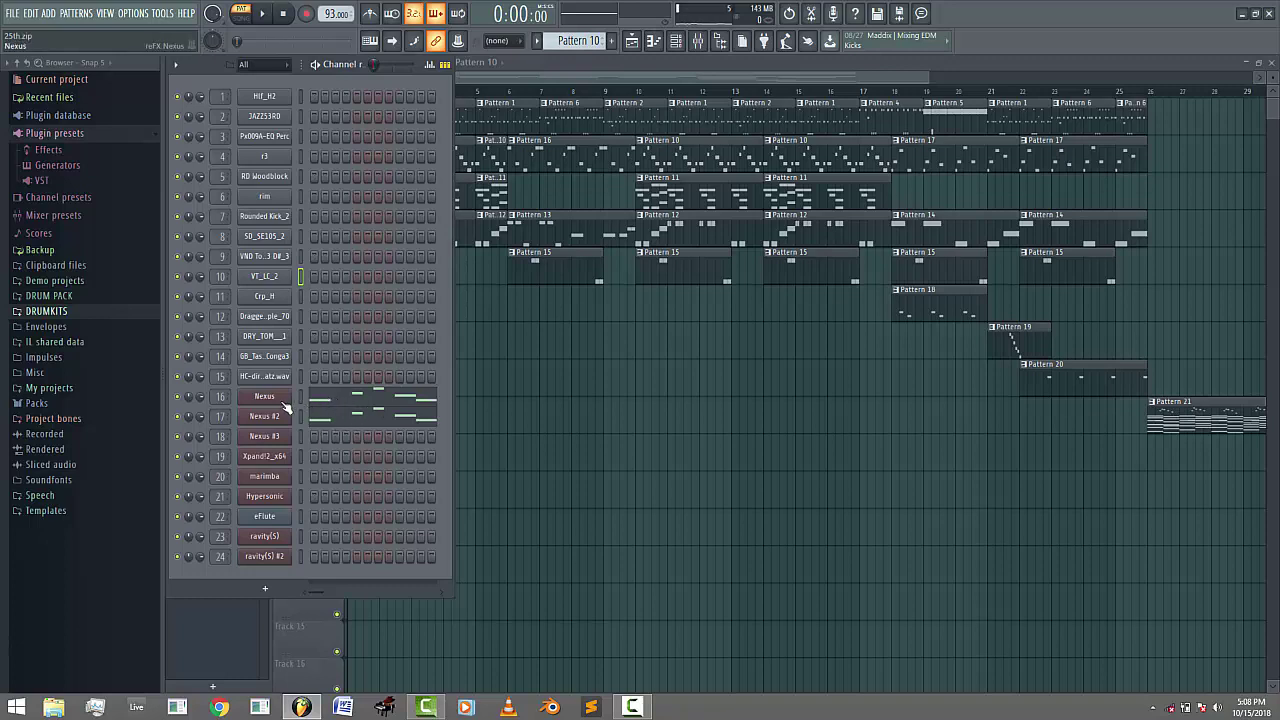
{"action": "key", "text": "space"}
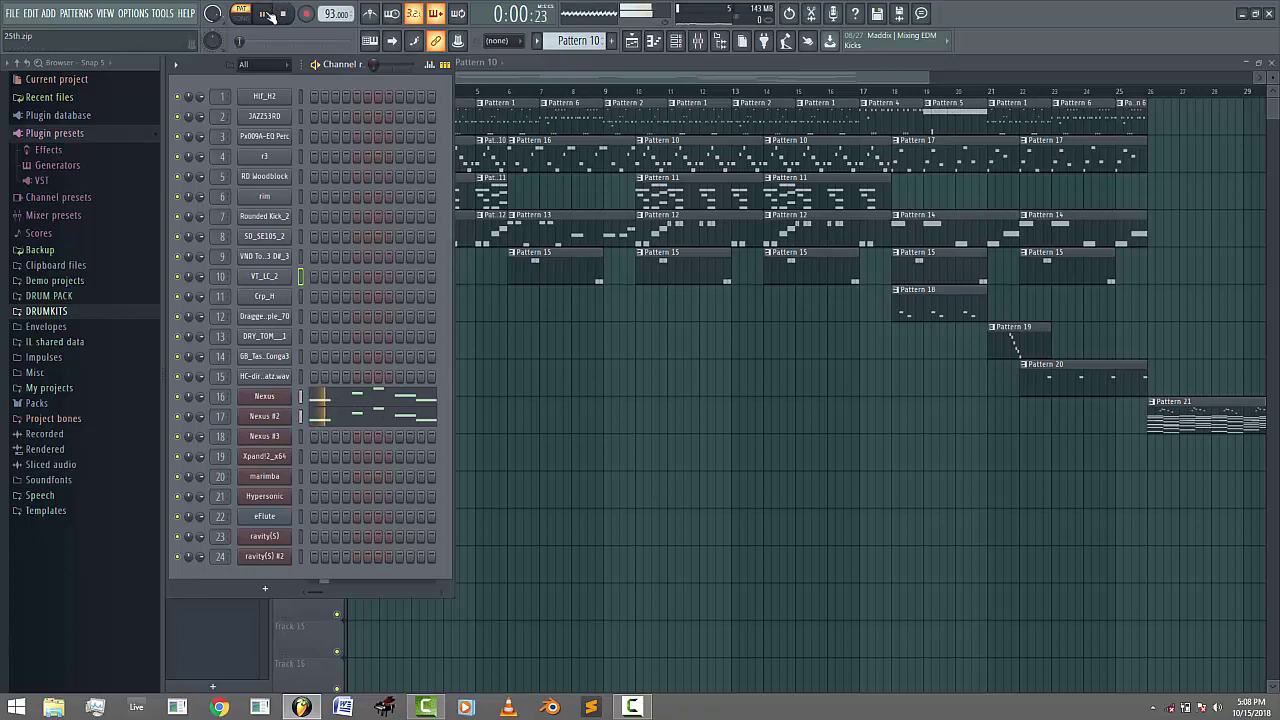
{"action": "left_click", "coordinate": [380, 404]}
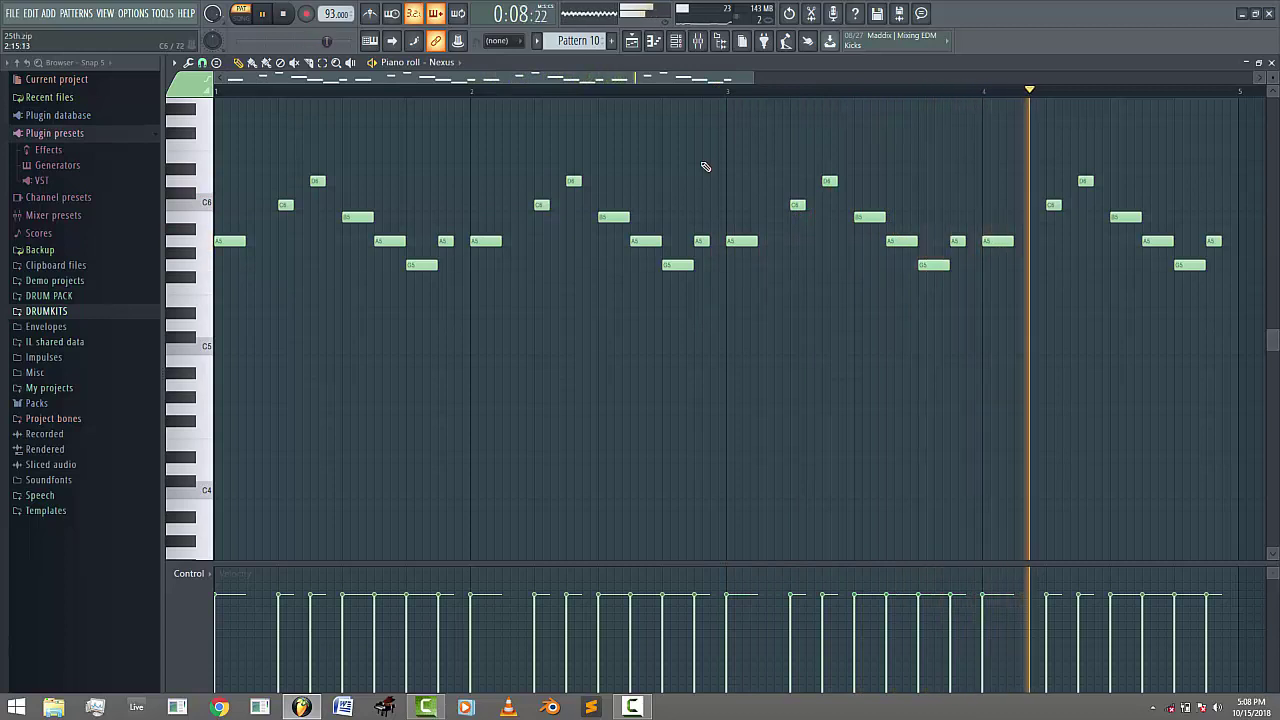
{"action": "left_click", "coordinate": [676, 40]}
{"action": "left_click", "coordinate": [284, 14]}
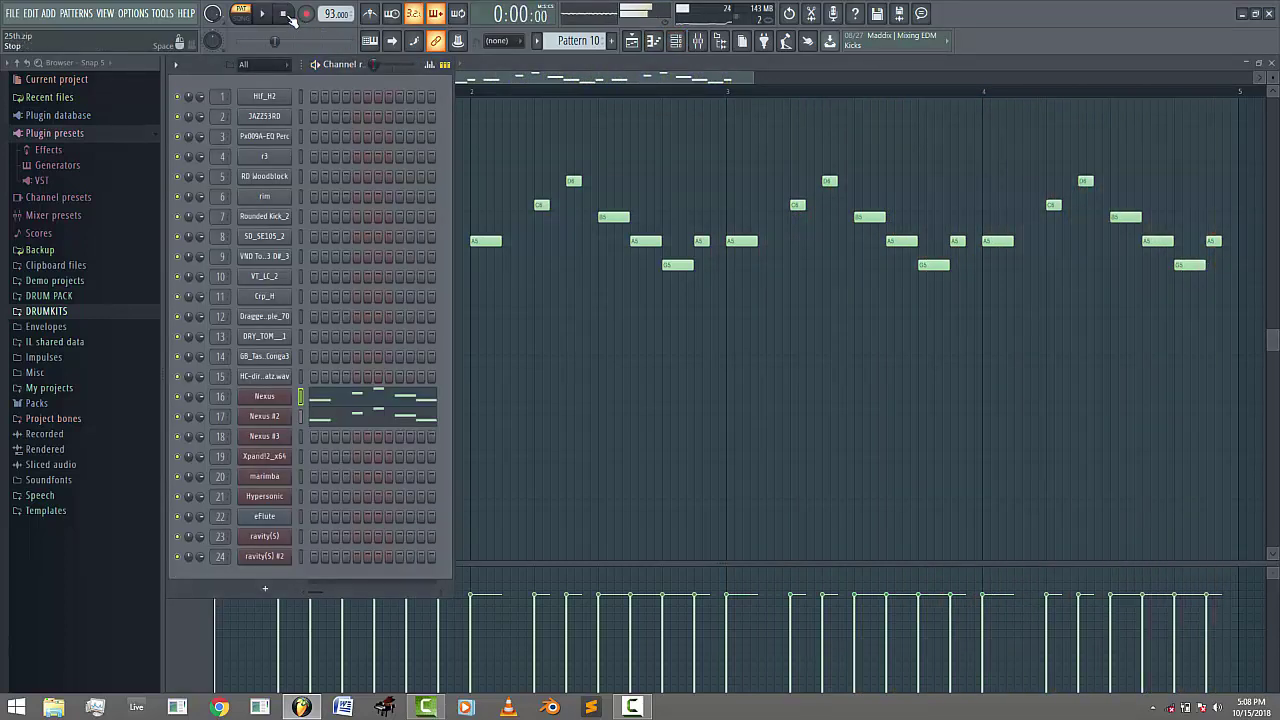
- Check the presets loaded in Nexus and Nexus #2, close both plugins, and replay Pattern 10
{"action": "left_click", "coordinate": [265, 396]}
{"action": "left_click", "coordinate": [676, 340]}
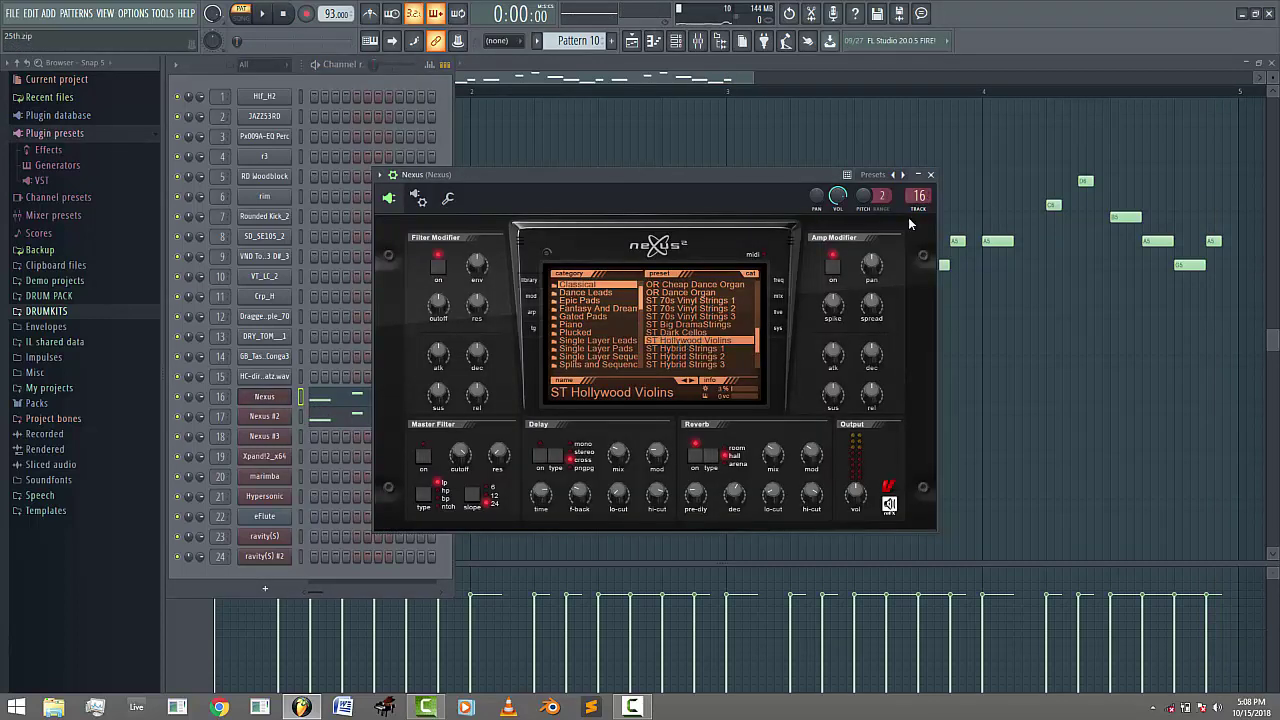
{"action": "left_click", "coordinate": [932, 176]}
{"action": "left_click", "coordinate": [279, 422]}
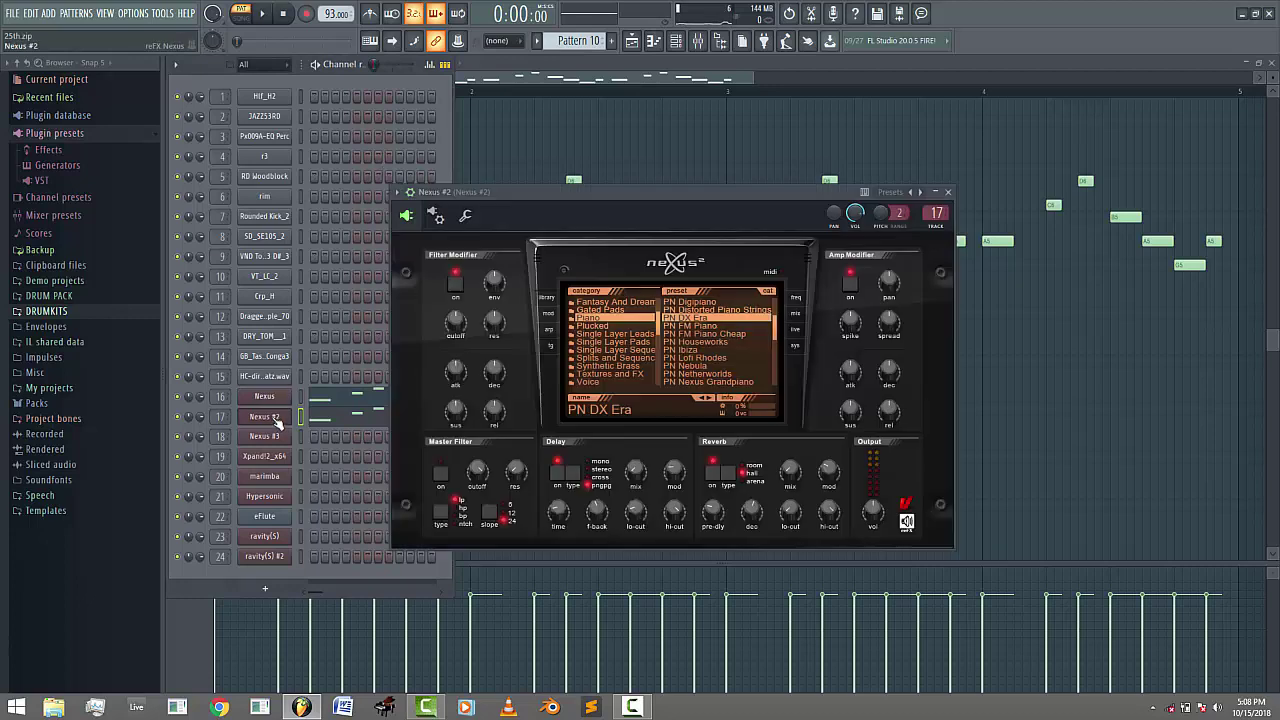
{"action": "left_click", "coordinate": [687, 320]}
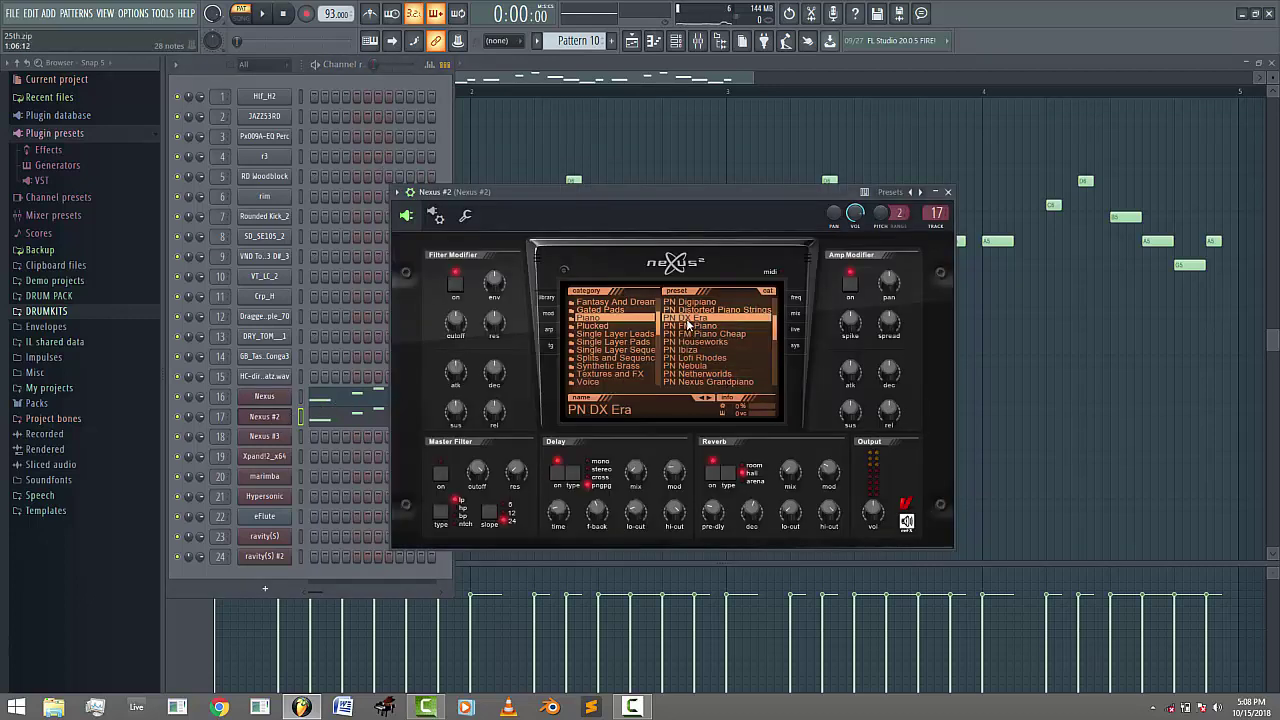
{"action": "left_click", "coordinate": [948, 193]}
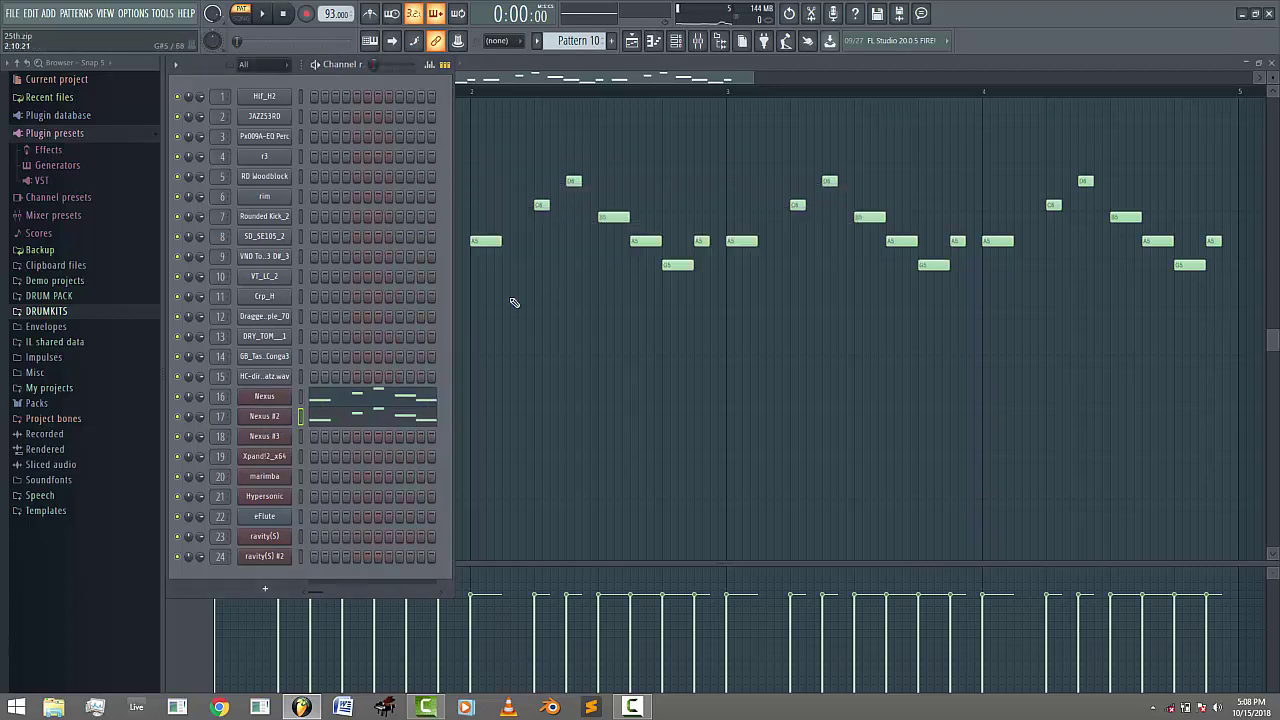
{"action": "left_click", "coordinate": [265, 13]}
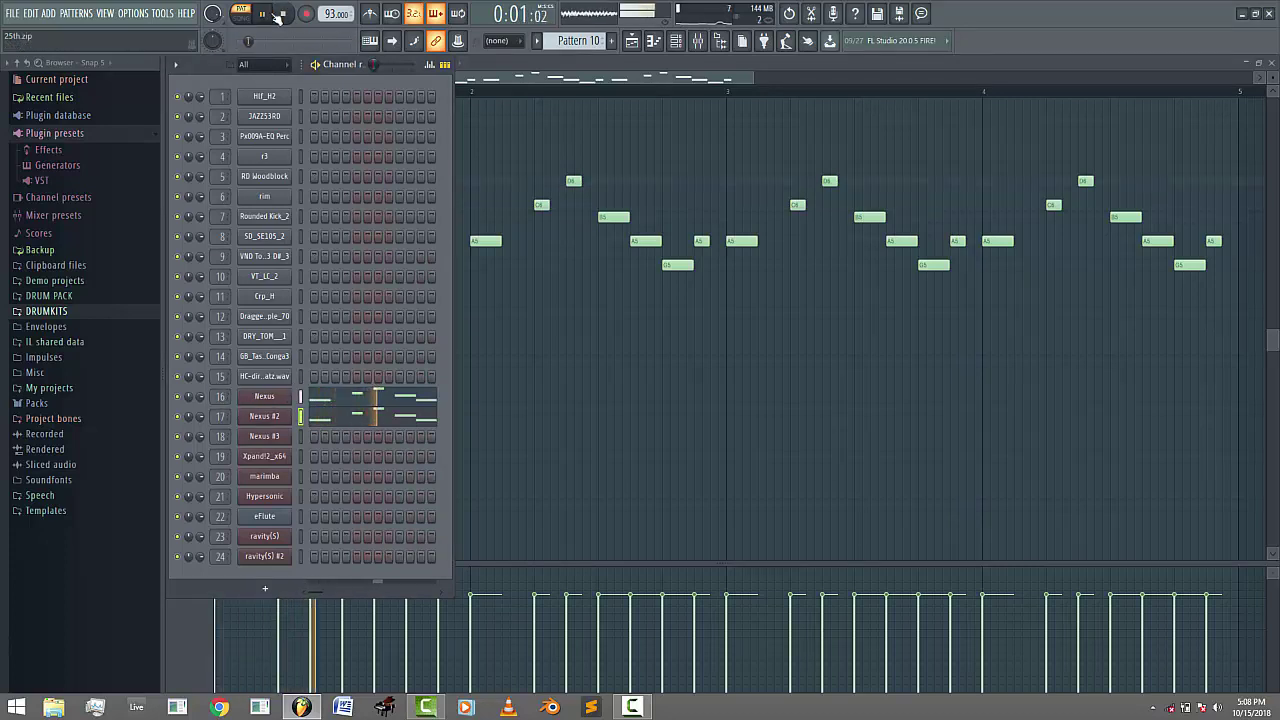
{"action": "left_click", "coordinate": [285, 15]}
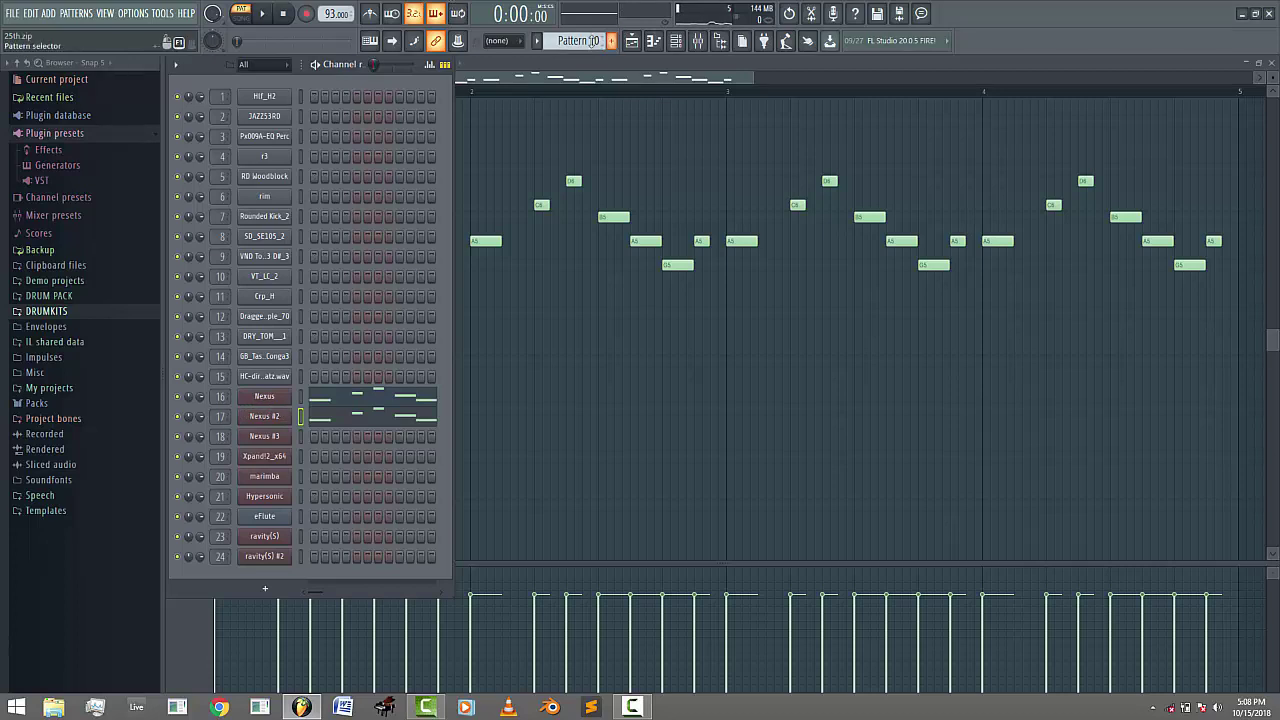
- Switch to Pattern 11 and check the sound loaded in Xpand!2_x64, dismissing the plugin error and closing the plugin
{"action": "scroll", "coordinate": [588, 40], "scroll_direction": "down", "scroll_amount": 1}
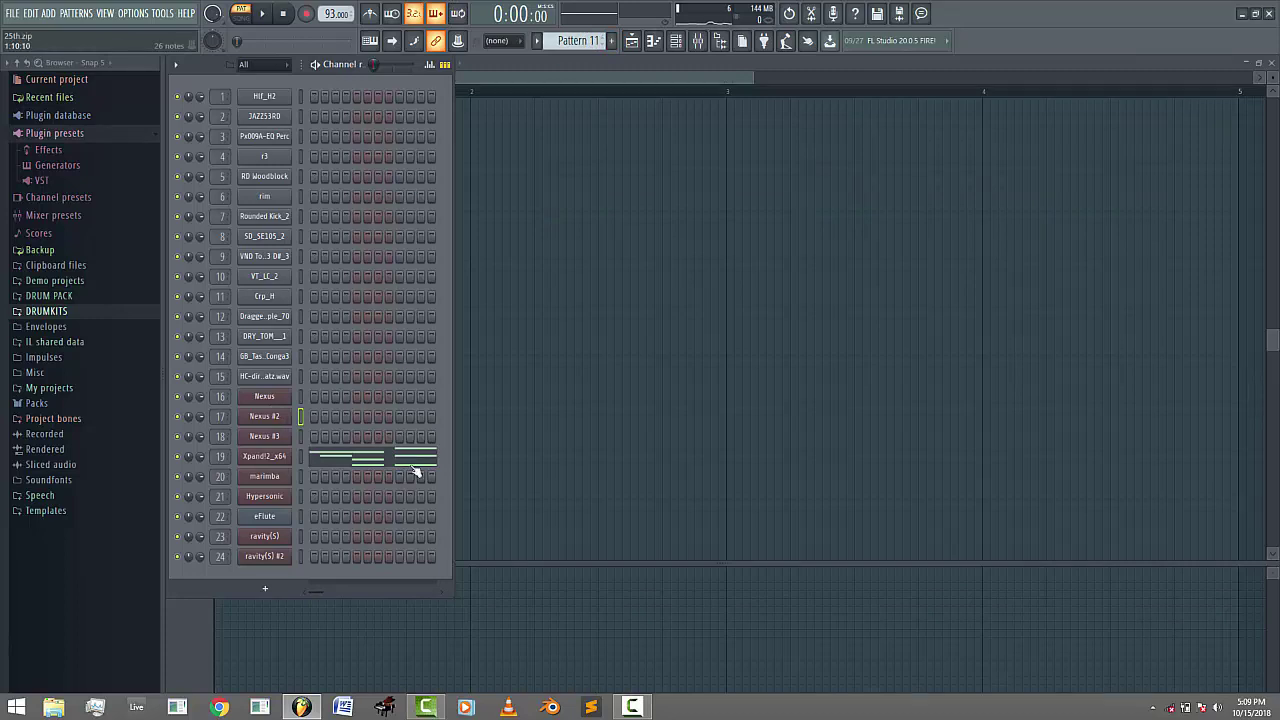
{"action": "left_click", "coordinate": [276, 457]}
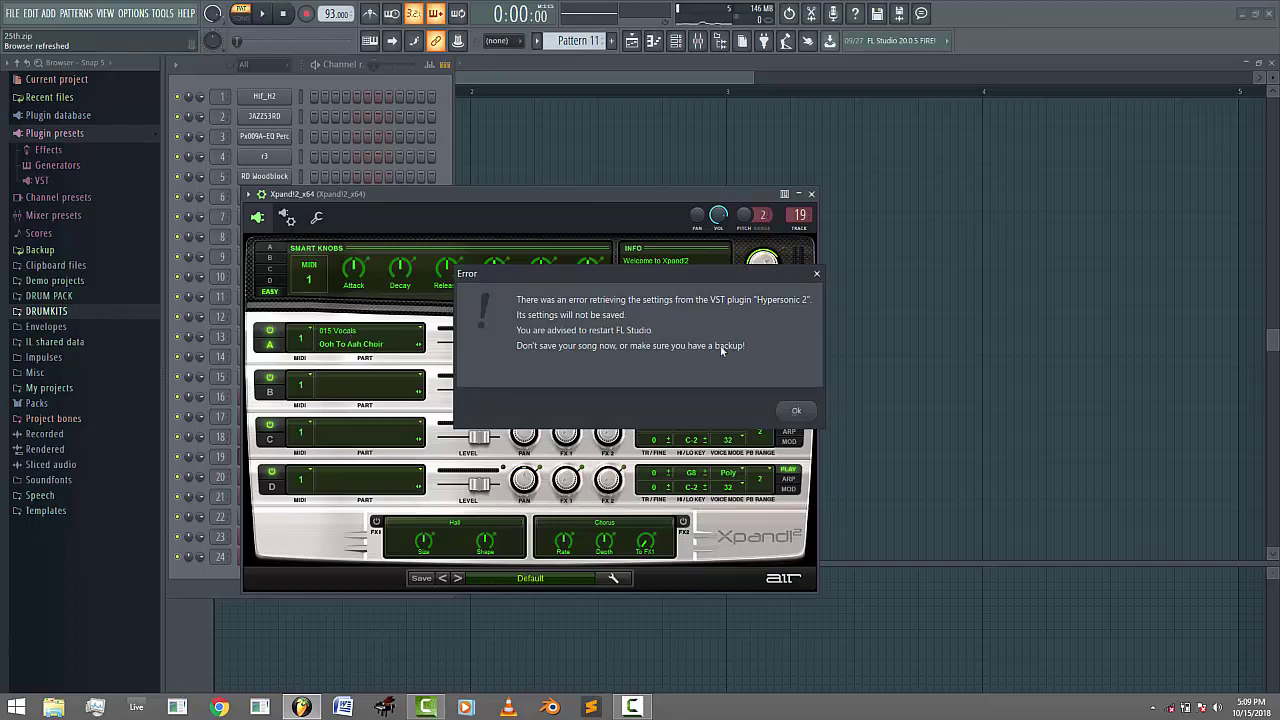
{"action": "left_click", "coordinate": [801, 411]}
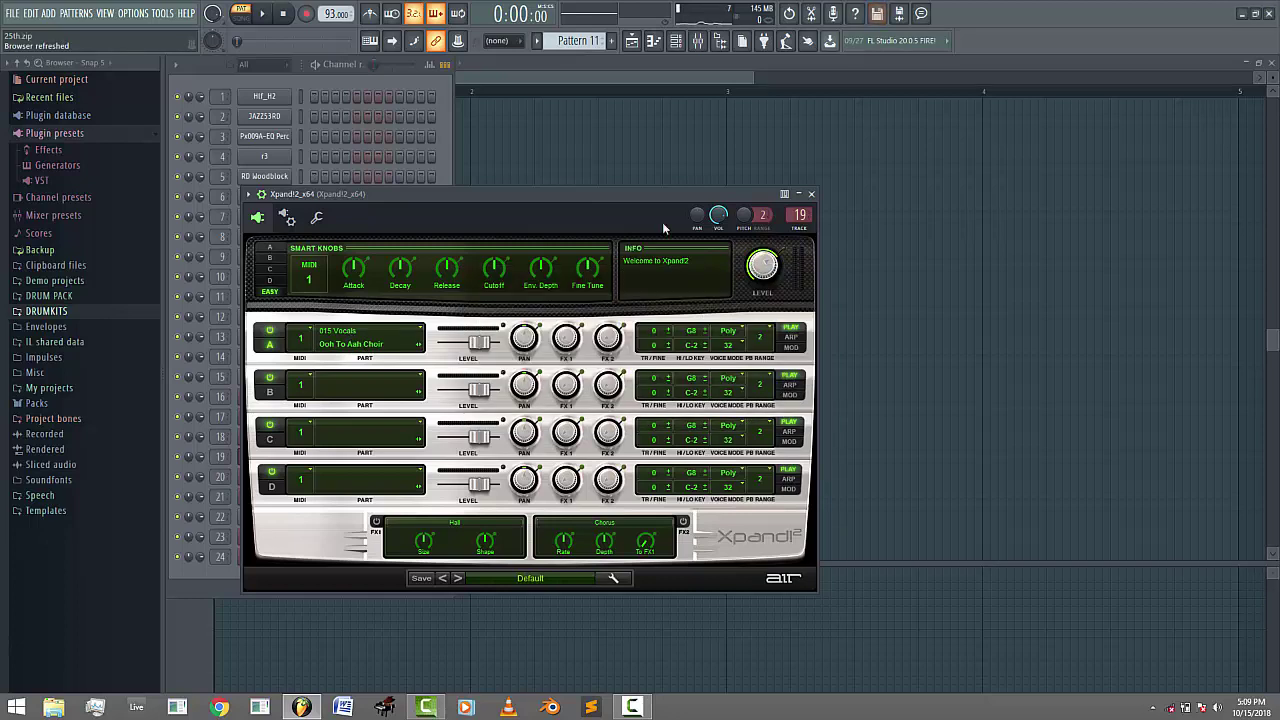
{"action": "left_click", "coordinate": [812, 195]}
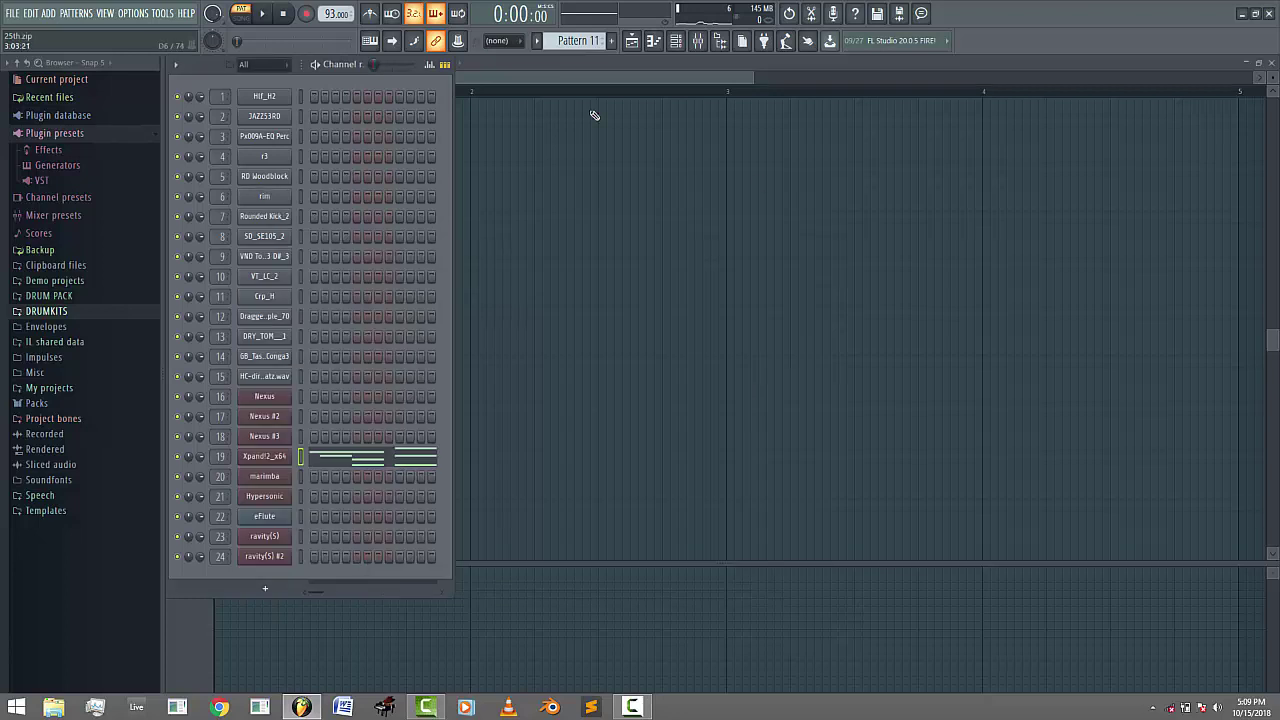
- Play Pattern 11 while examining the Xpand!2_x64 chord notes in the piano roll, and stop playback
{"action": "left_click", "coordinate": [263, 15]}
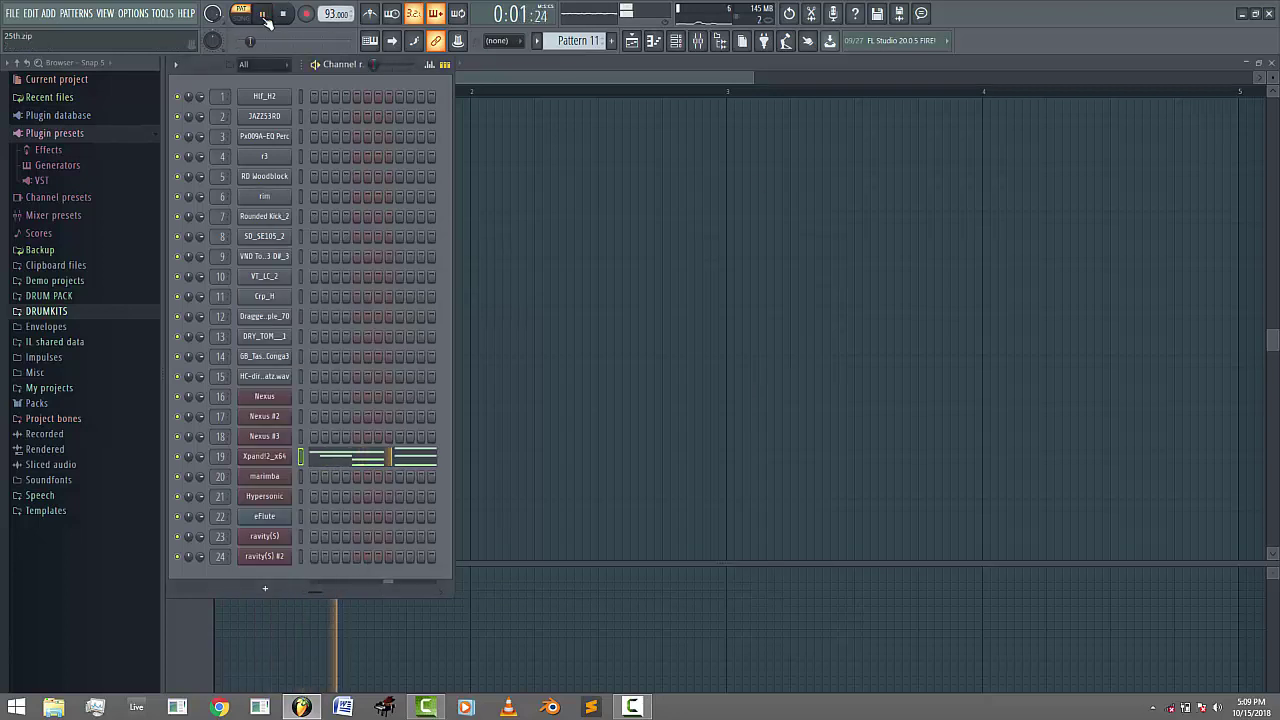
{"action": "left_click", "coordinate": [340, 457]}
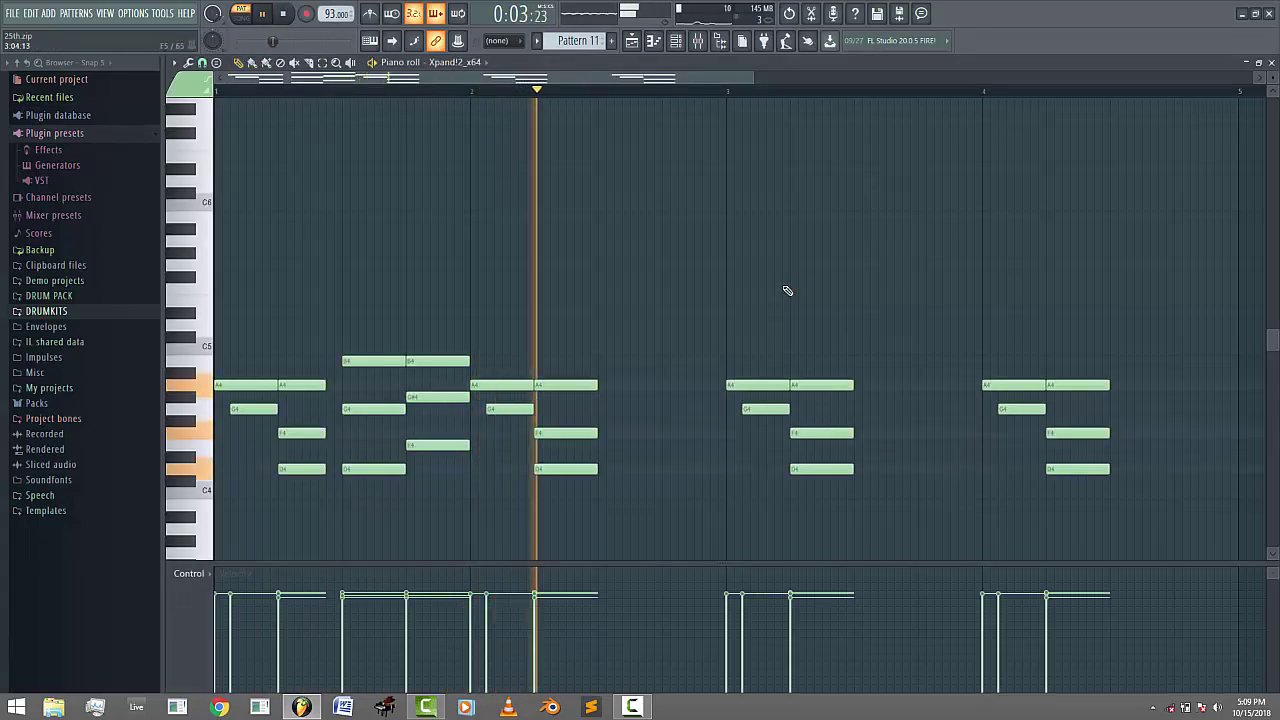
{"action": "scroll", "coordinate": [787, 290], "scroll_direction": "down", "scroll_amount": 2}
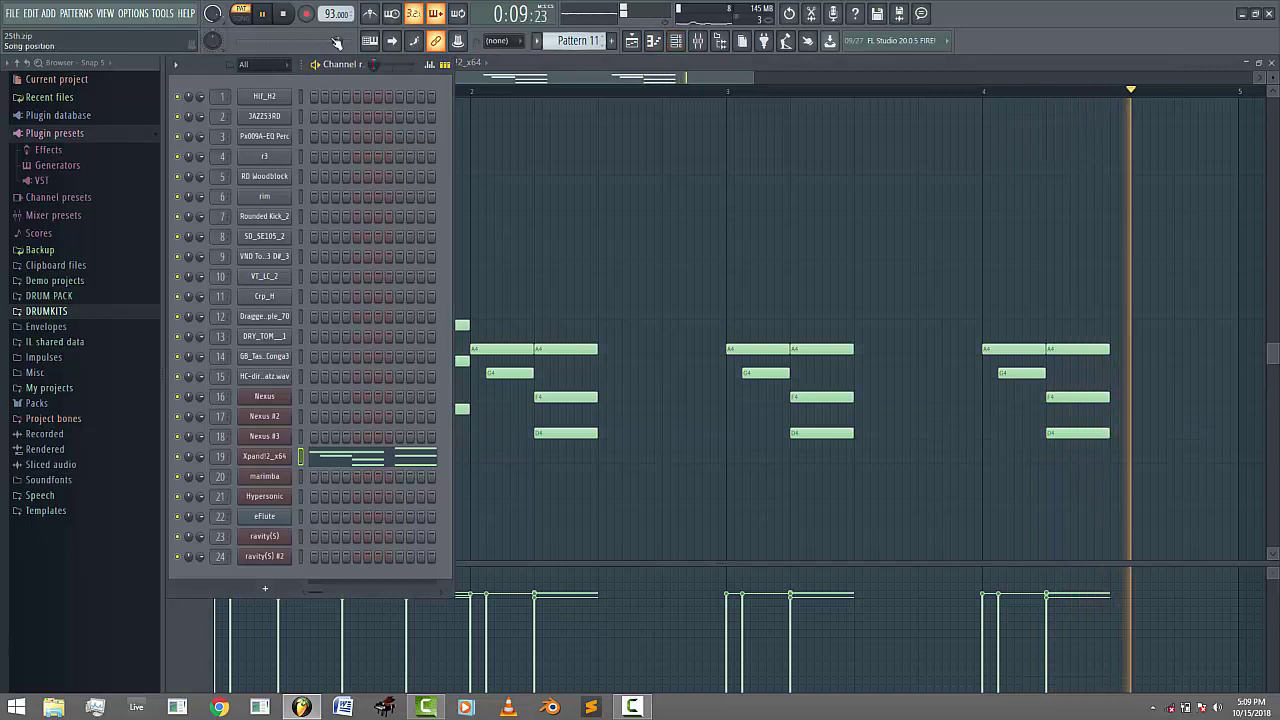
{"action": "key", "text": "space"}
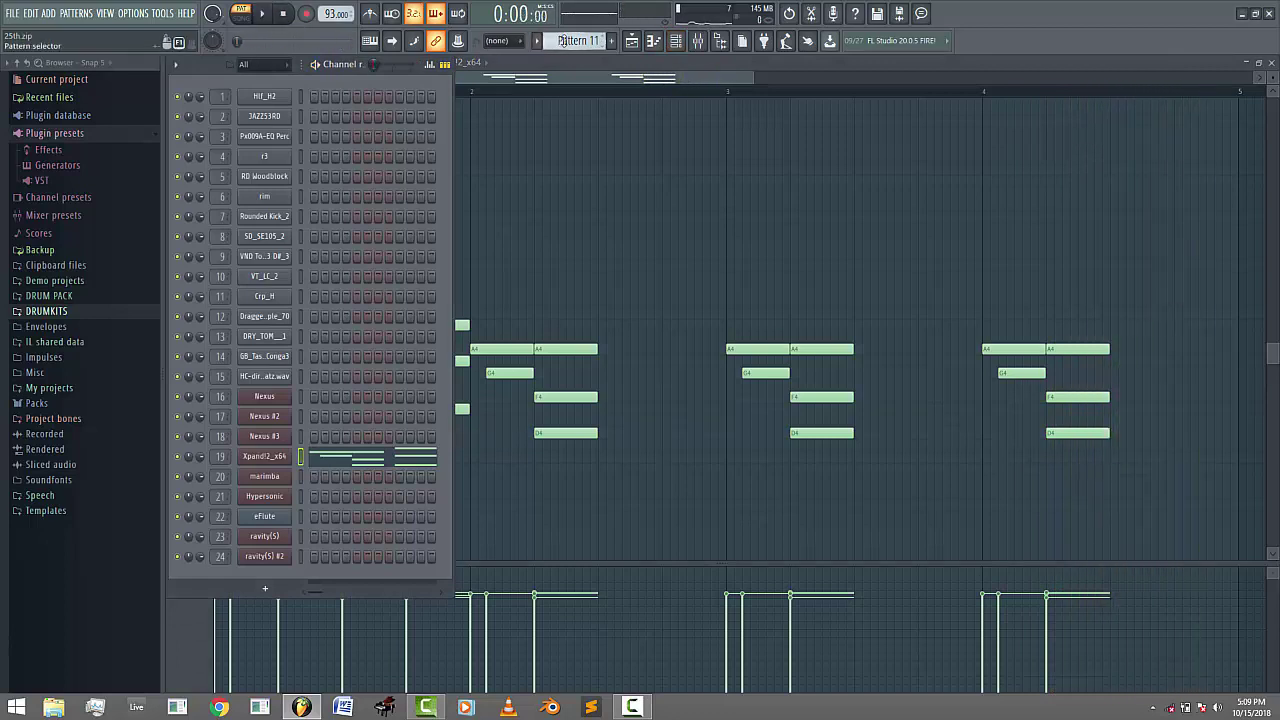
- Switch to Pattern 12, examine the Hypersonic notes in the piano roll, and play them briefly
{"action": "scroll", "coordinate": [563, 41], "scroll_direction": "down", "scroll_amount": 1}
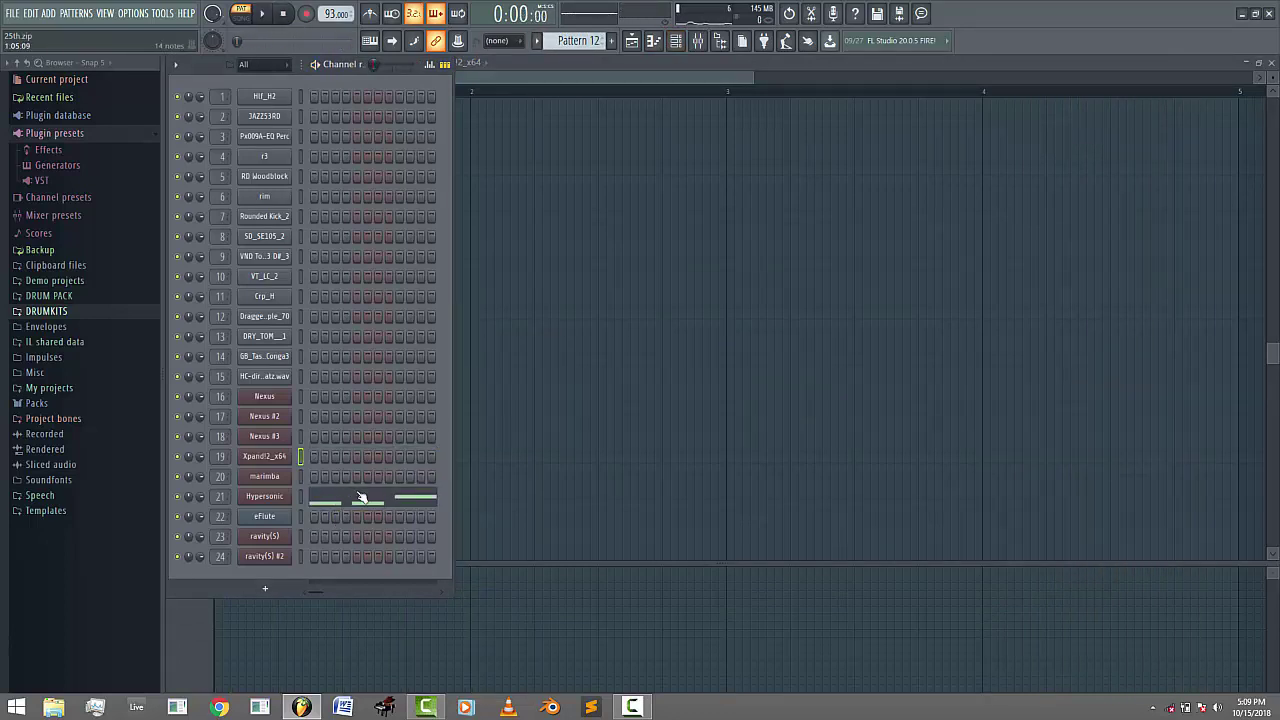
{"action": "left_click", "coordinate": [285, 15]}
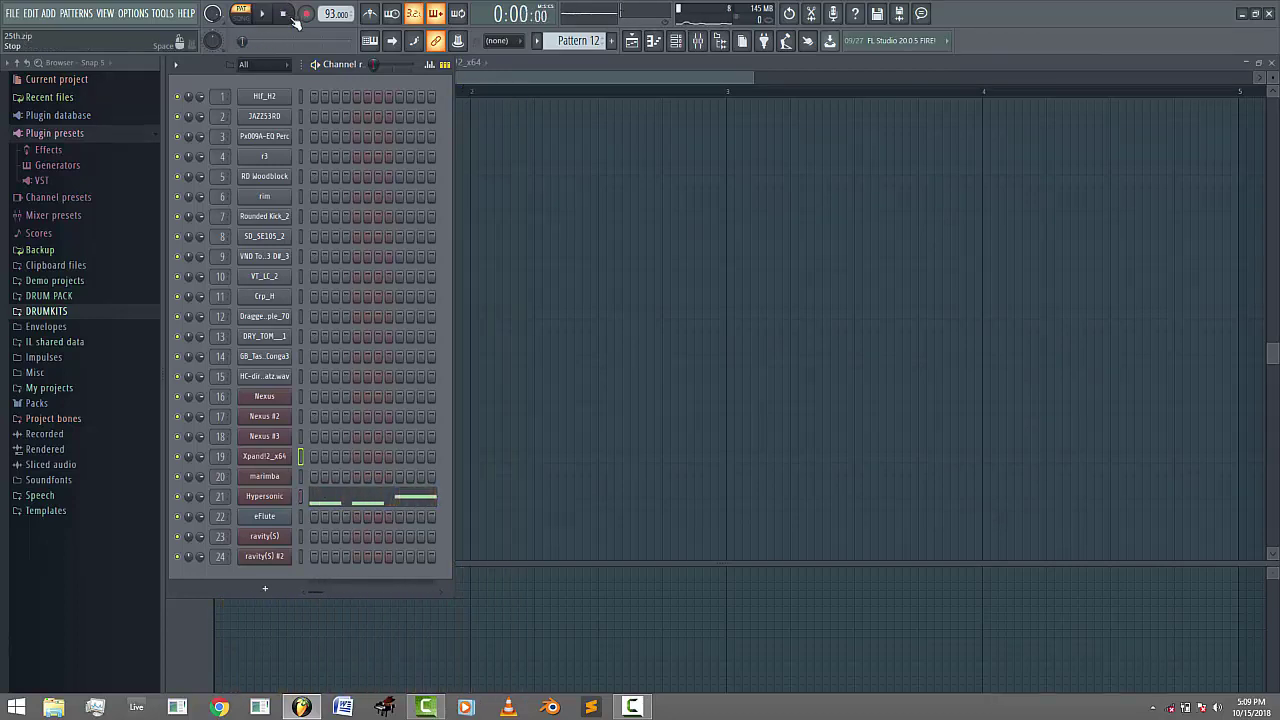
{"action": "left_click", "coordinate": [383, 502]}
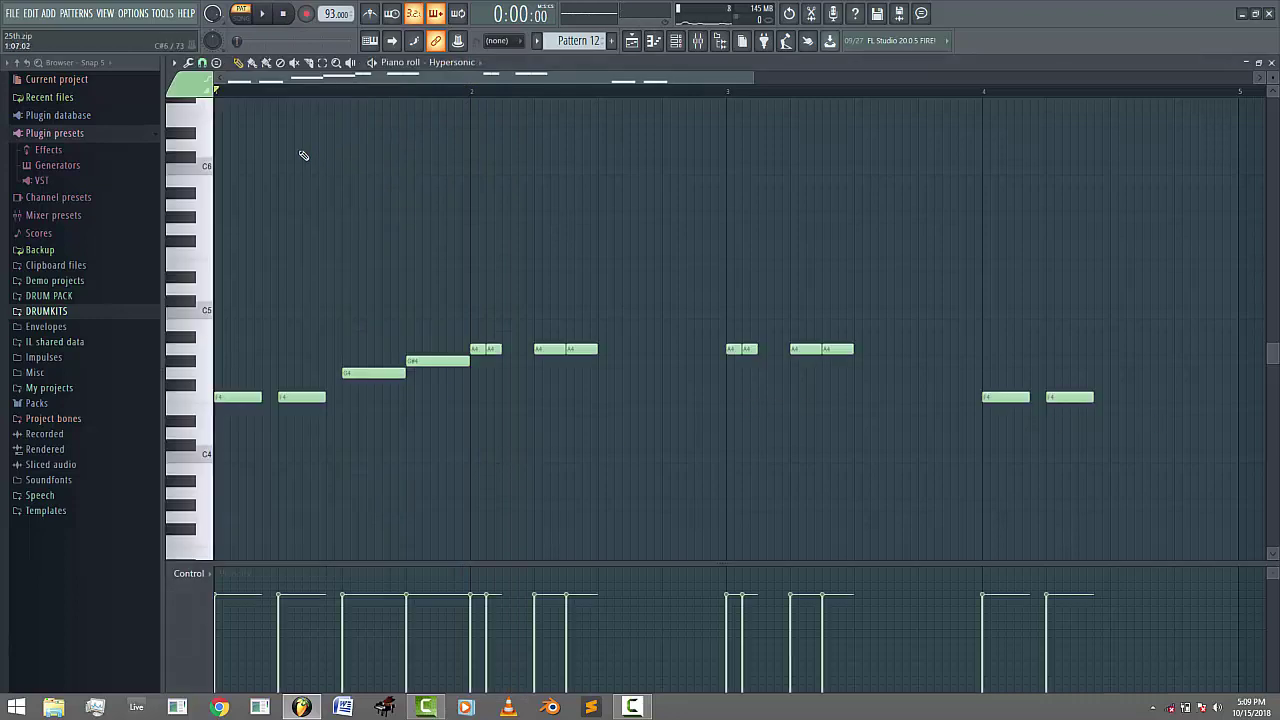
{"action": "left_click", "coordinate": [262, 16]}
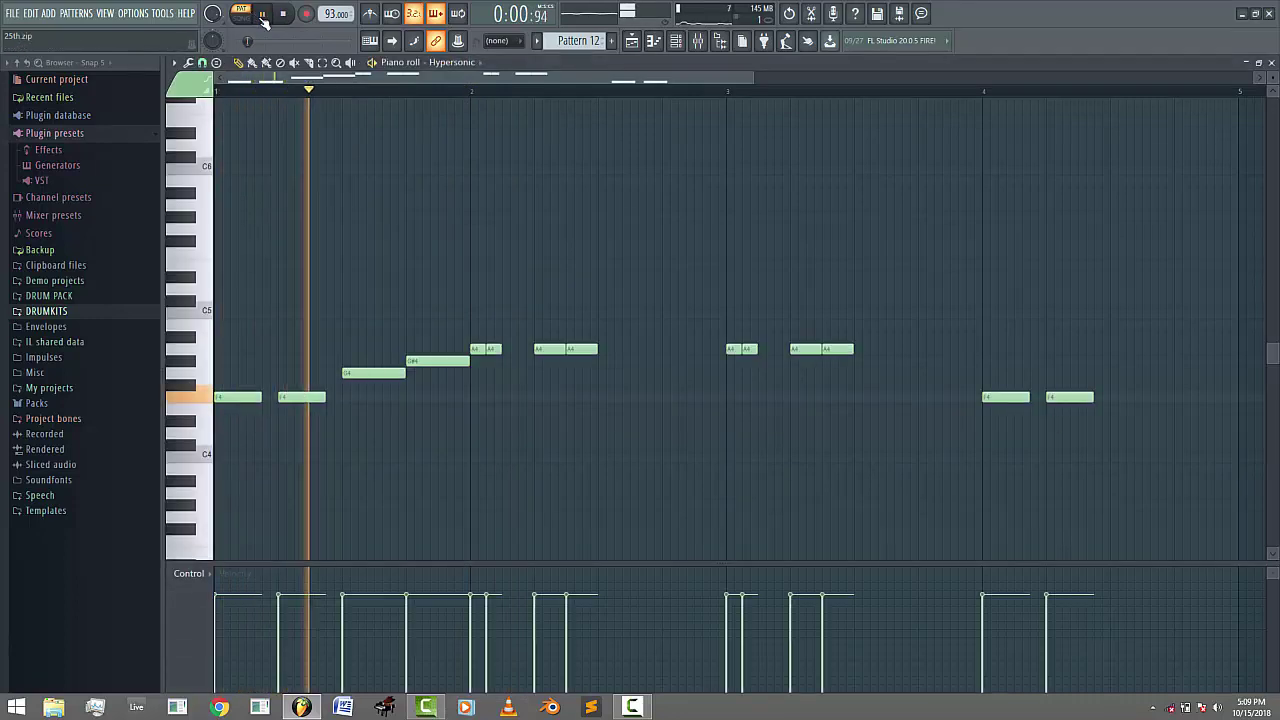
{"action": "left_click", "coordinate": [285, 15]}
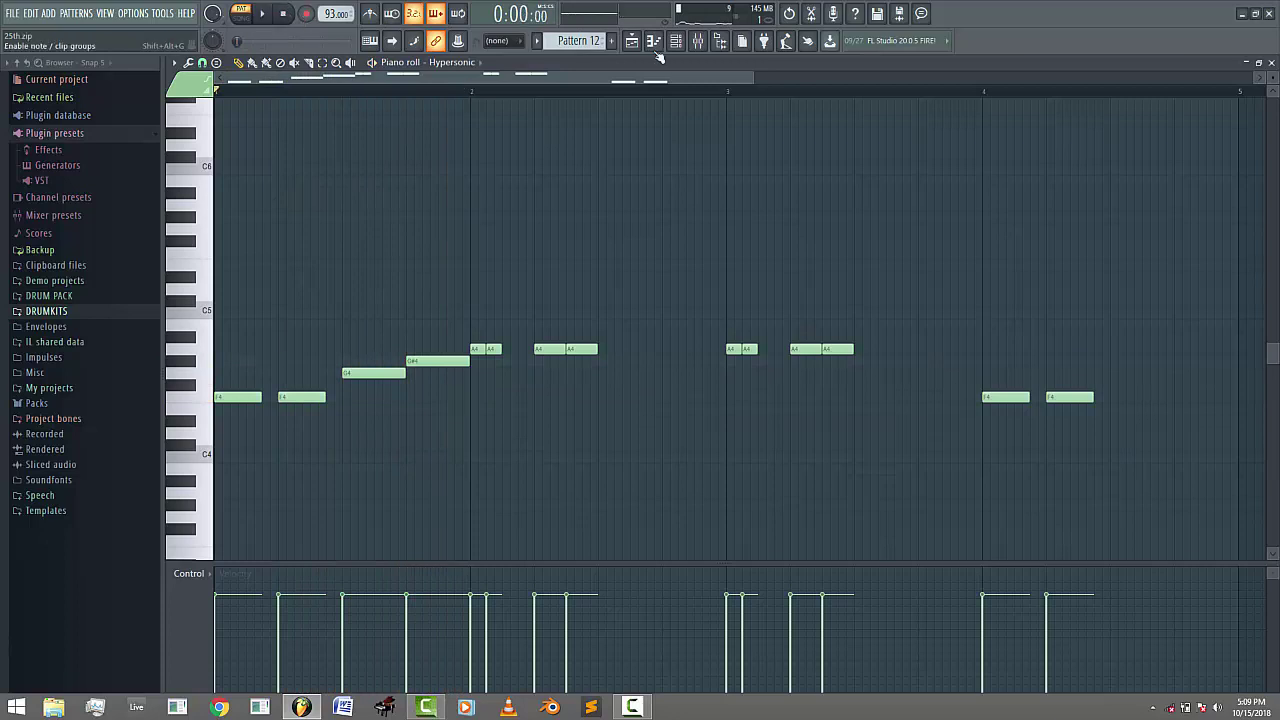
- Glance at the mixer levels, switch to Pattern 13, and play its Hypersonic notes briefly with the channel rack shown
{"action": "left_click", "coordinate": [698, 42]}
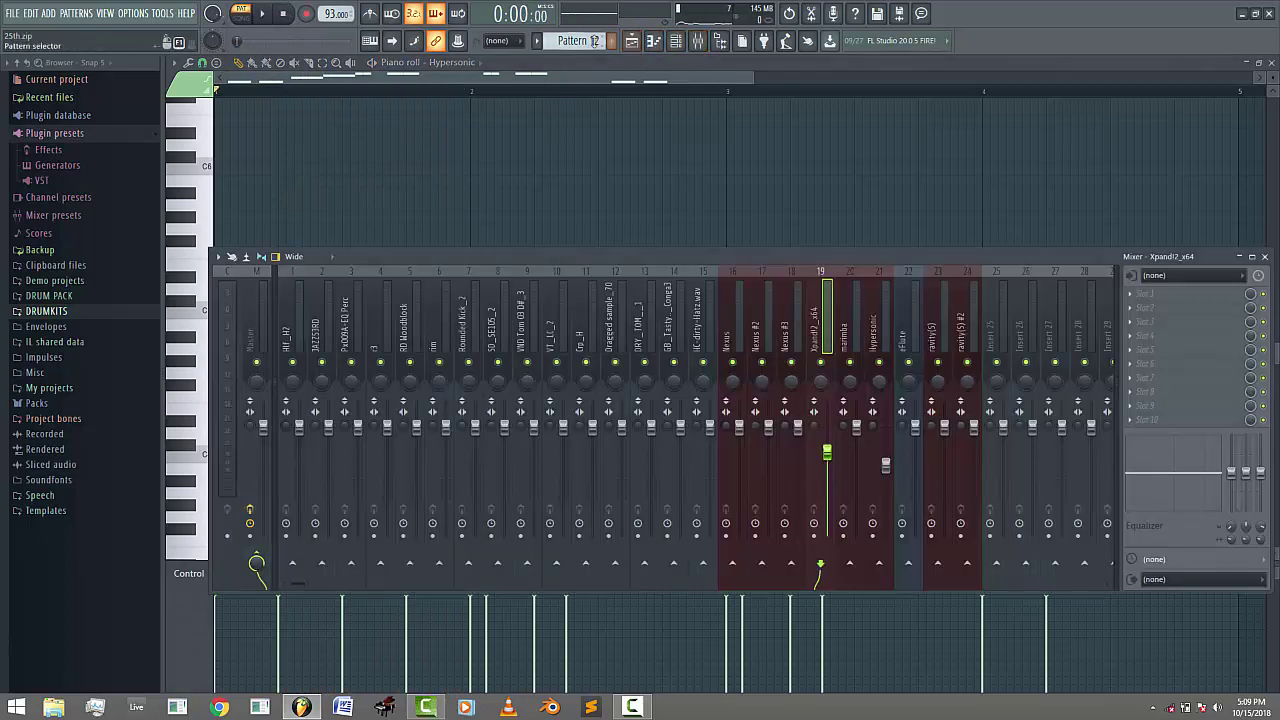
{"action": "scroll", "coordinate": [590, 41], "scroll_direction": "down", "scroll_amount": 1}
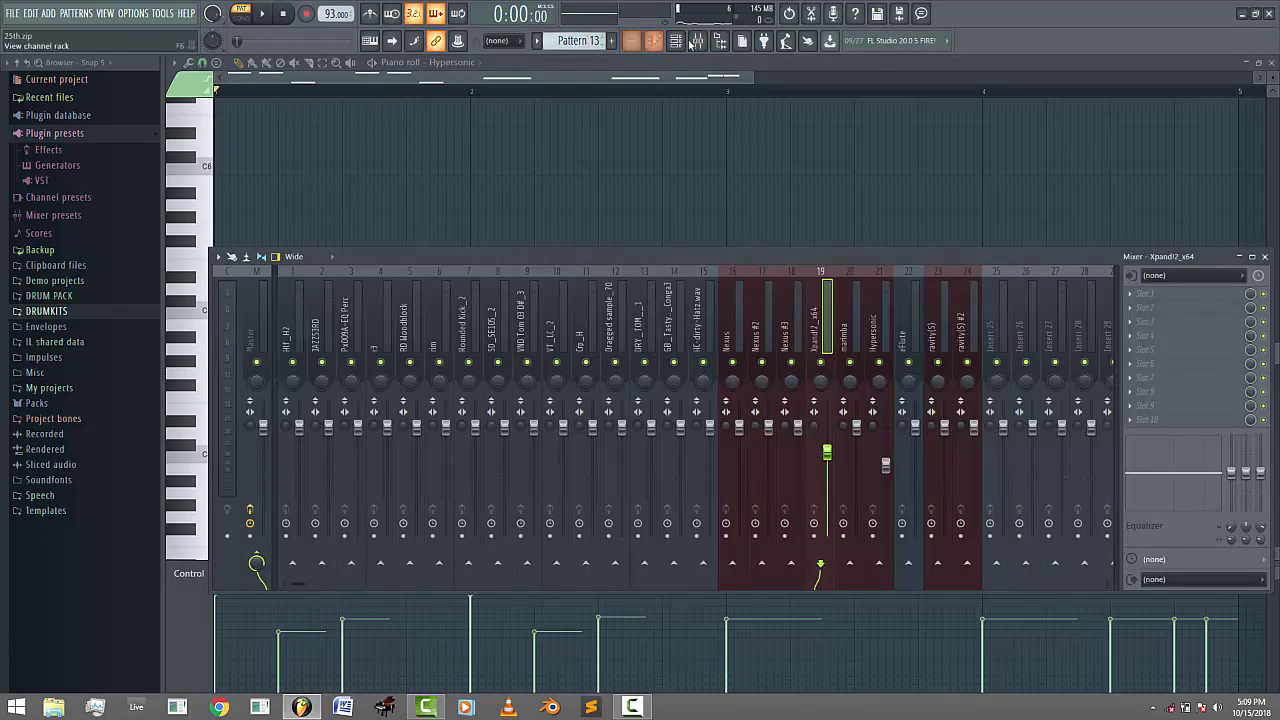
{"action": "left_click", "coordinate": [694, 42]}
{"action": "left_click", "coordinate": [677, 42]}
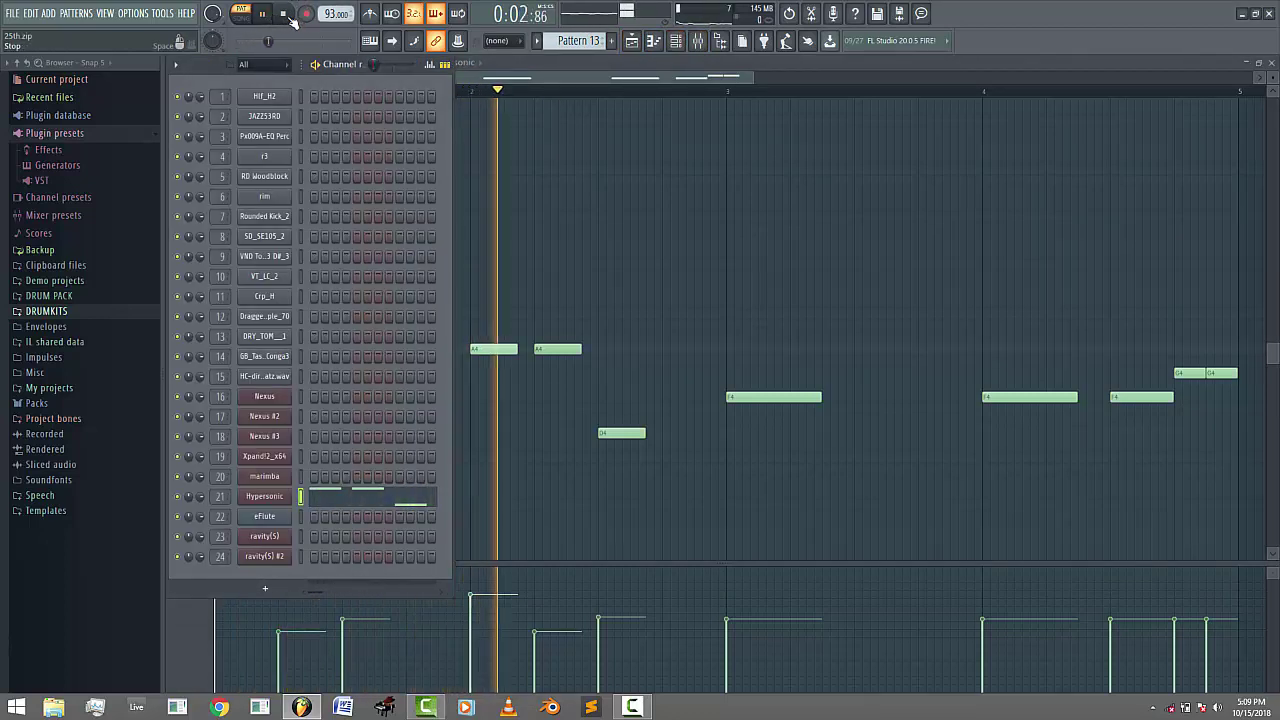
{"action": "left_click", "coordinate": [287, 16]}
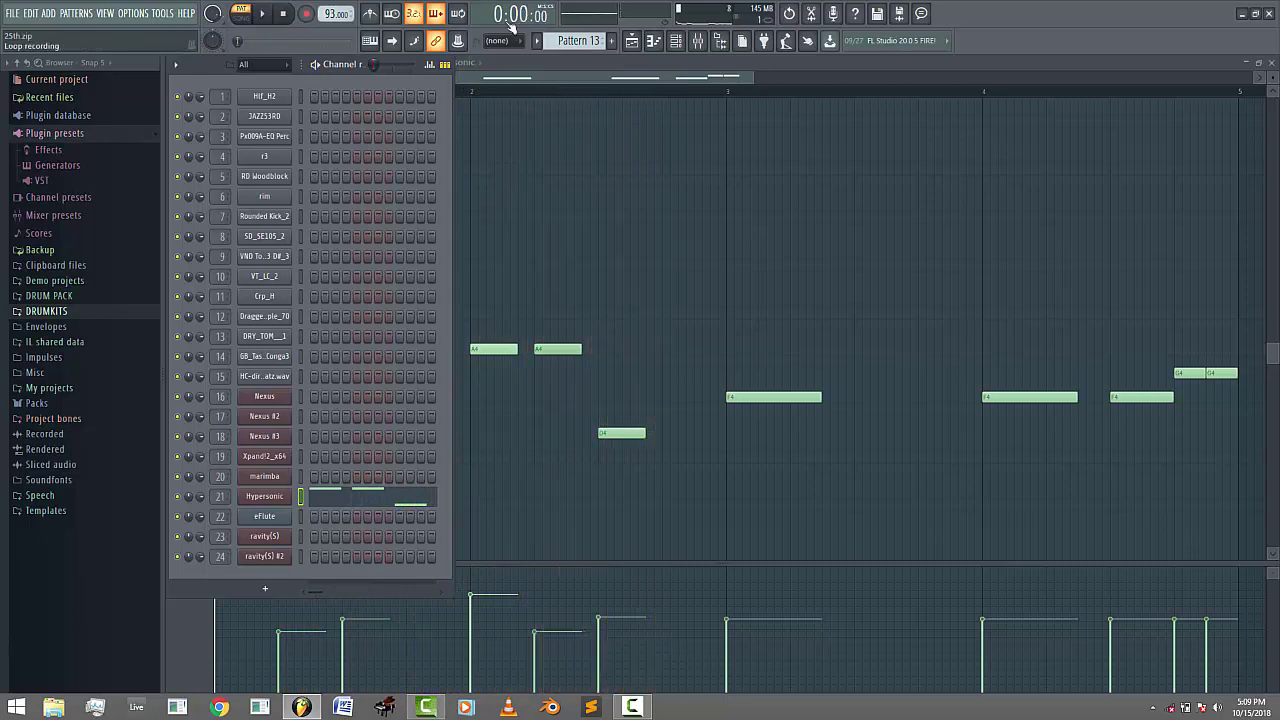
- Go past Pattern 14 to Pattern 15, check the eFlute synth settings, and close the plugin
{"action": "scroll", "coordinate": [558, 37], "scroll_direction": "down", "scroll_amount": 1}
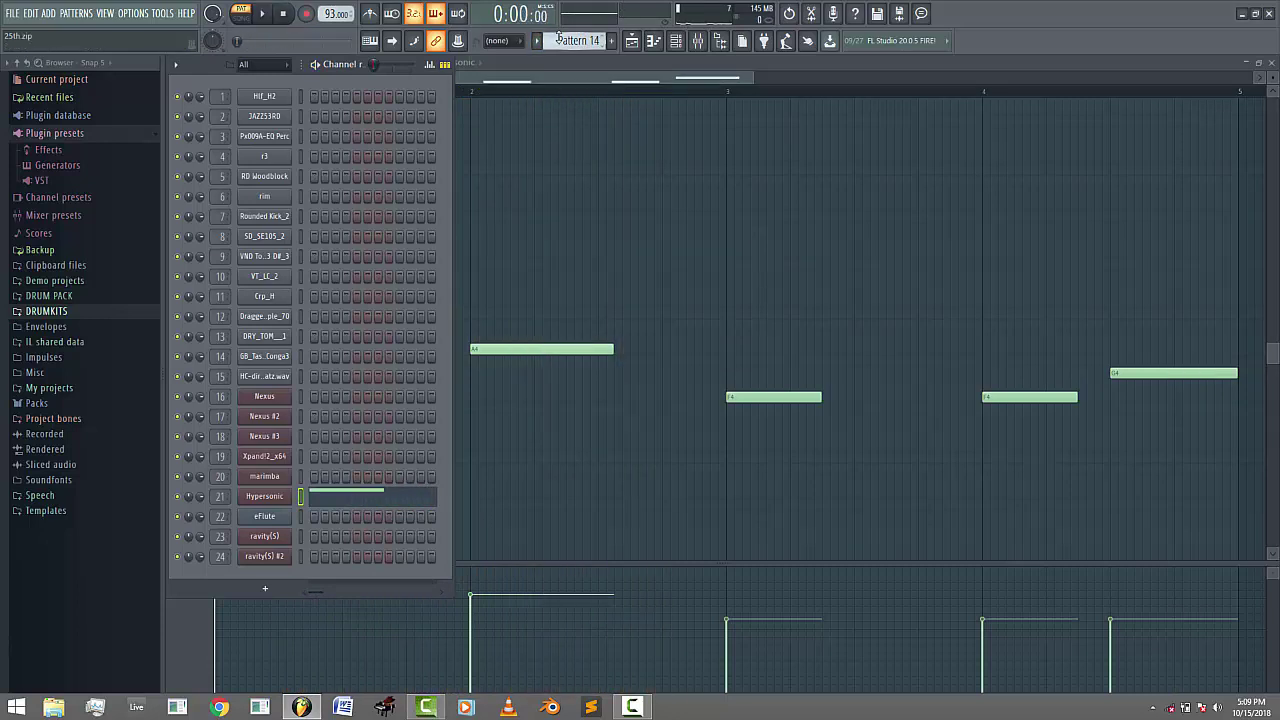
{"action": "scroll", "coordinate": [558, 37], "scroll_direction": "down", "scroll_amount": 1}
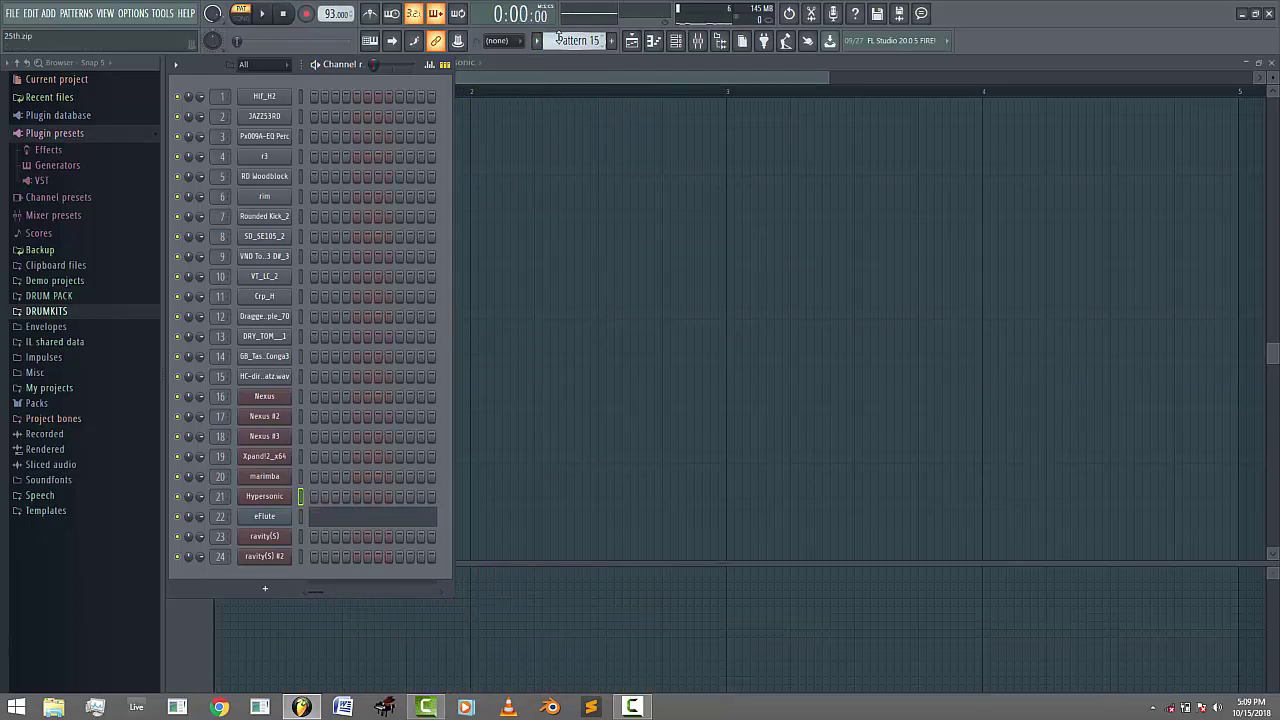
{"action": "left_click", "coordinate": [284, 518]}
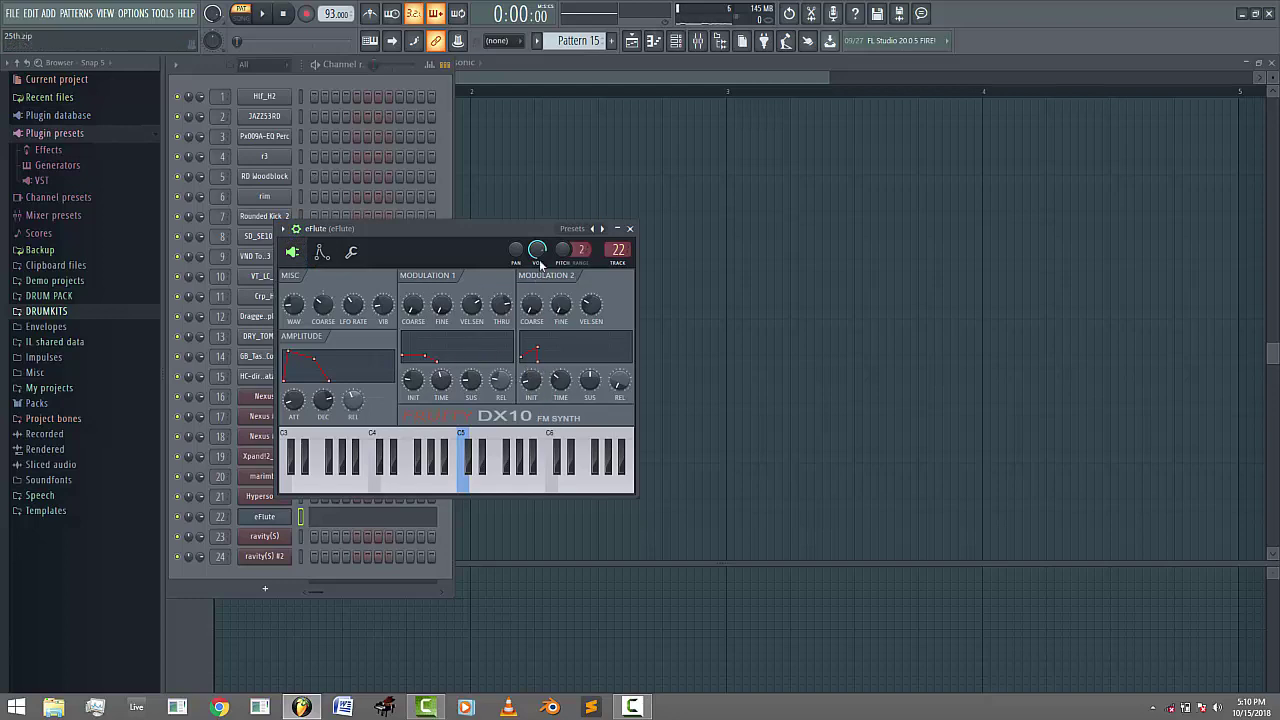
{"action": "left_click", "coordinate": [629, 230]}
- Play Pattern 15 while examining the eFlute notes in the piano roll, and return to the channel rack
{"action": "left_click", "coordinate": [388, 525]}
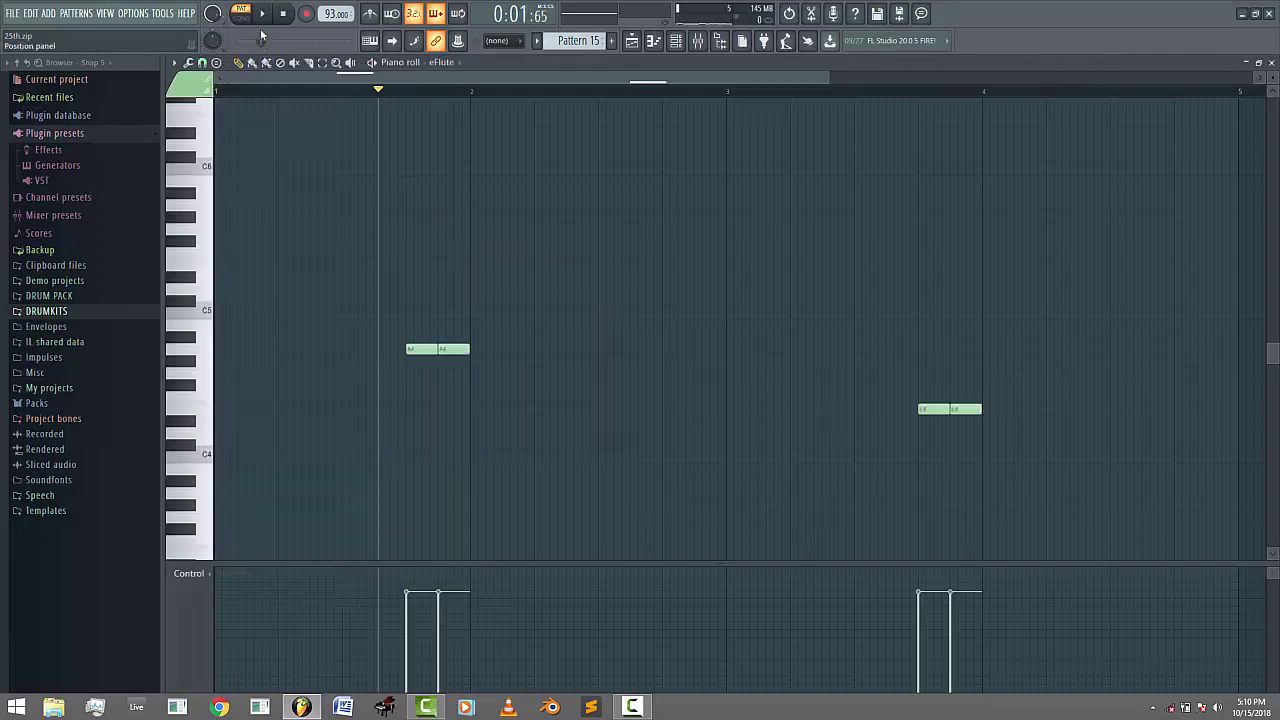
{"action": "left_click", "coordinate": [262, 13]}
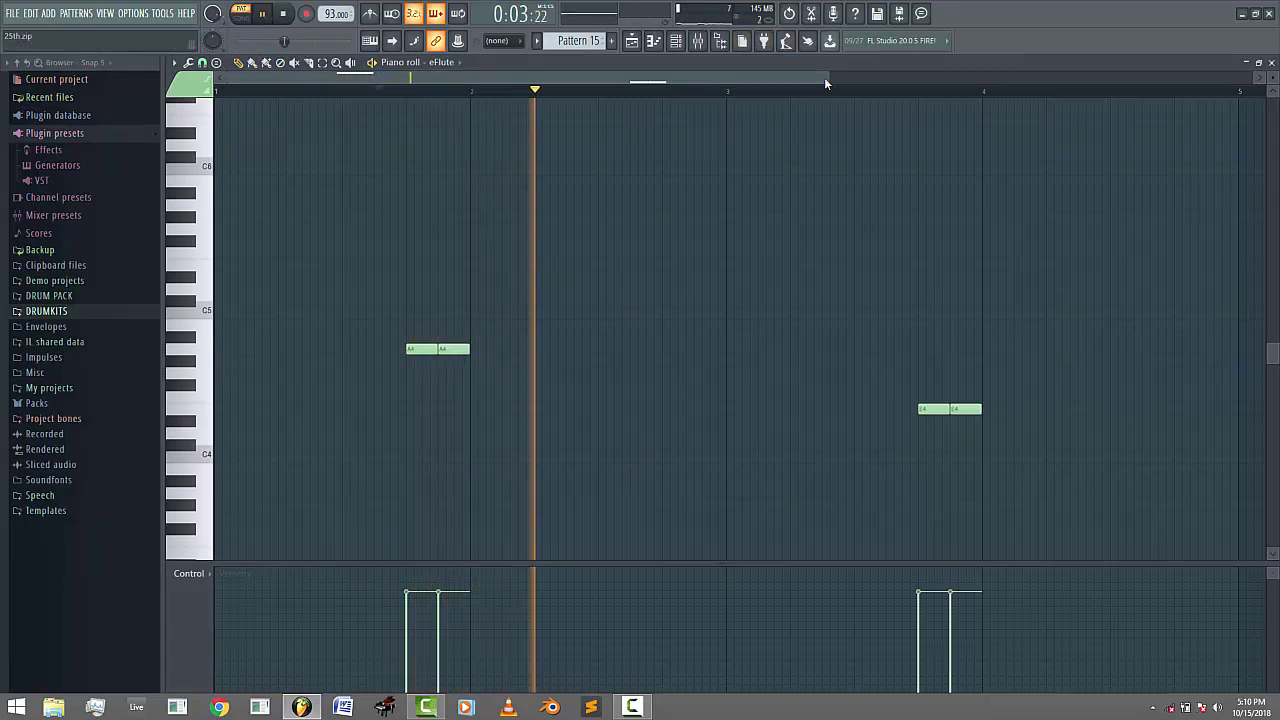
{"action": "scroll", "coordinate": [824, 77], "scroll_direction": "down", "scroll_amount": 2}
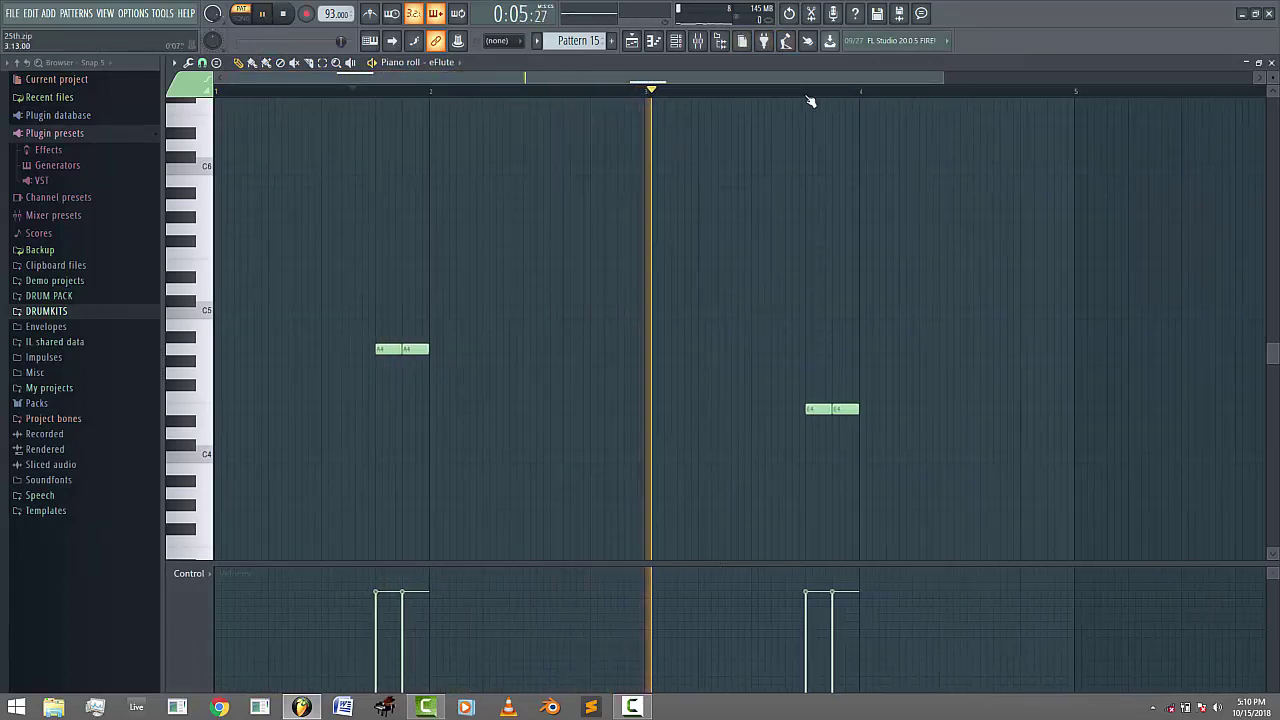
{"action": "key", "text": "F6"}
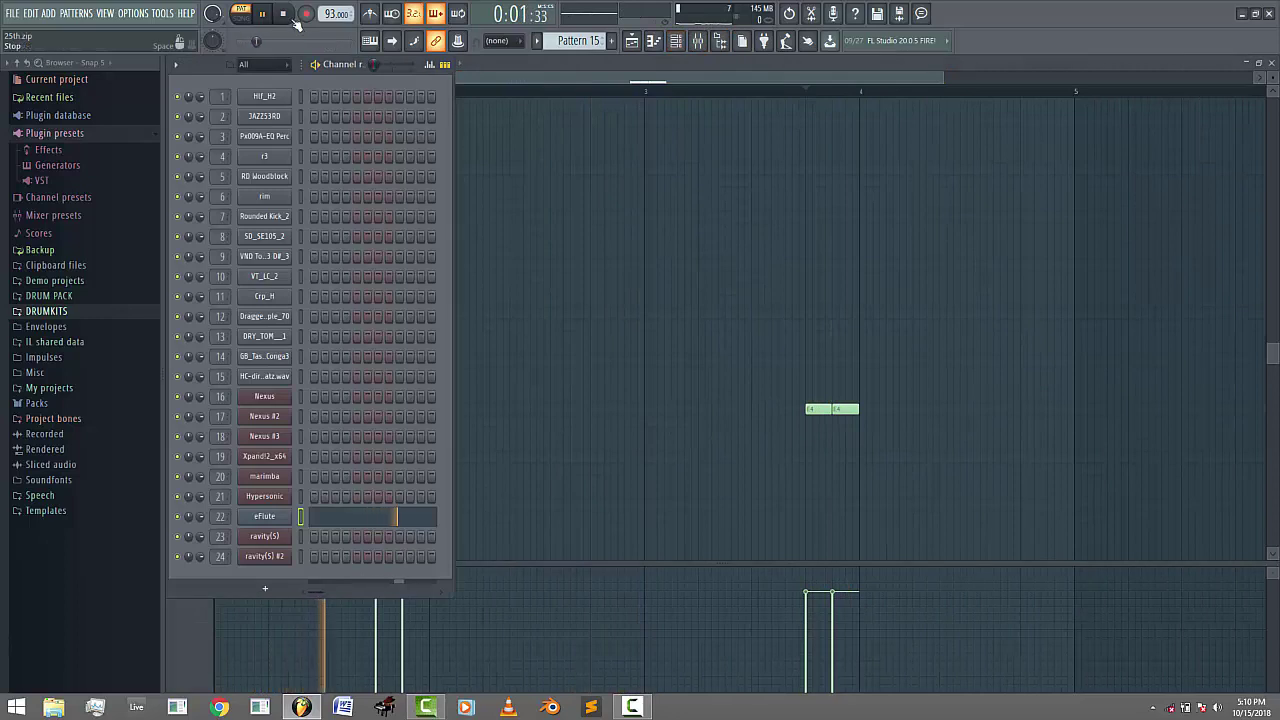
- Play the Nexus melody of Pattern 16, stop it, and move on to Pattern 17
{"action": "scroll", "coordinate": [583, 43], "scroll_direction": "down", "scroll_amount": 1}
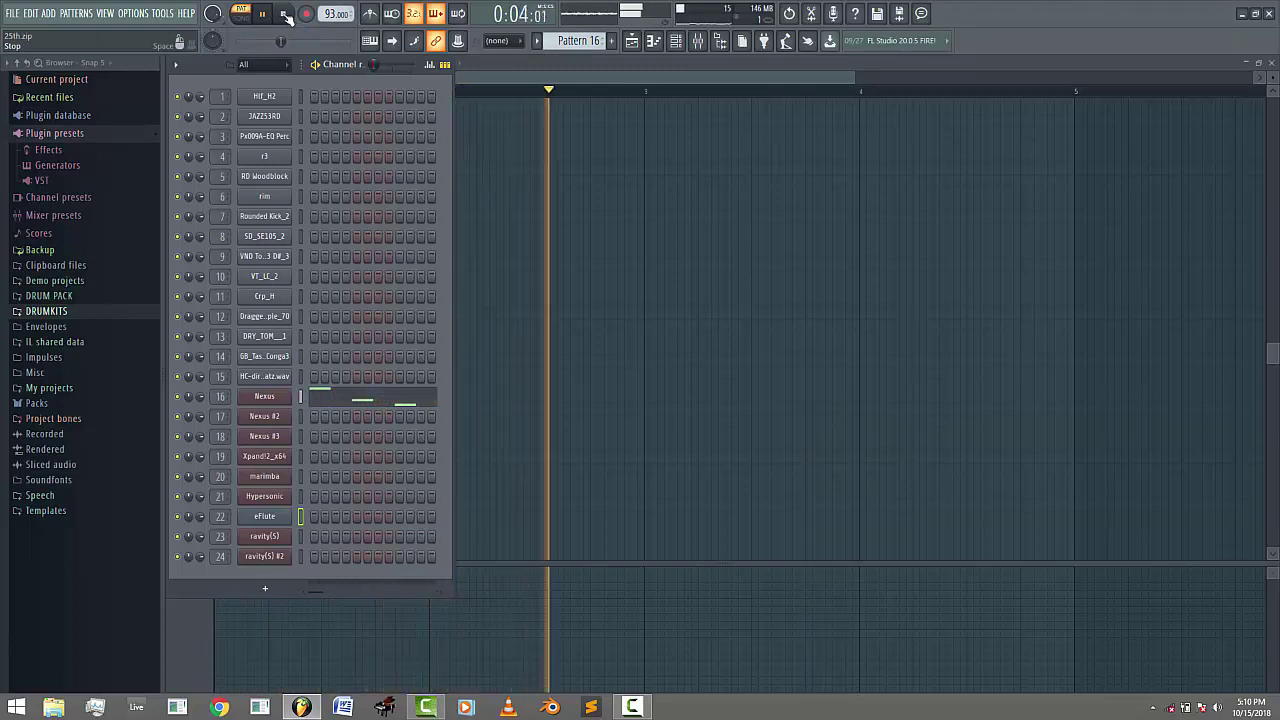
{"action": "key", "text": "space"}
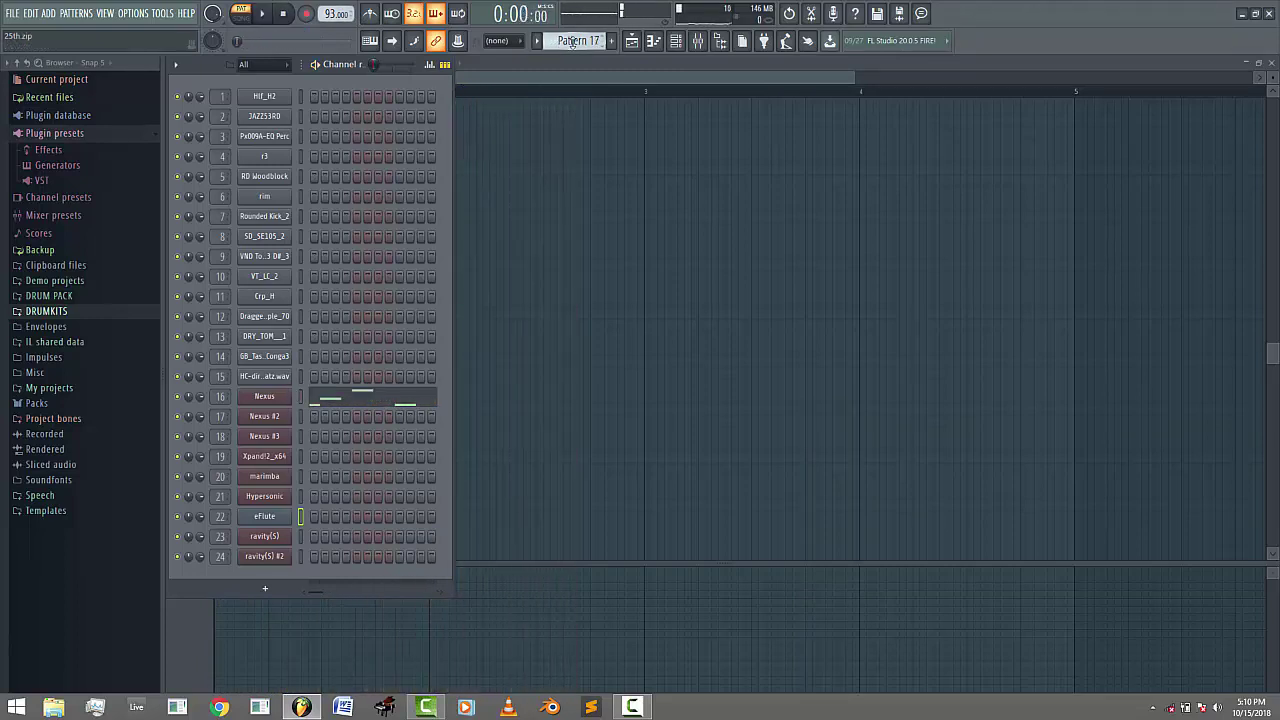
- Switch to Pattern 18, play it while examining the marimba notes in the piano roll, and stop playback
{"action": "scroll", "coordinate": [572, 41], "scroll_direction": "down", "scroll_amount": 1}
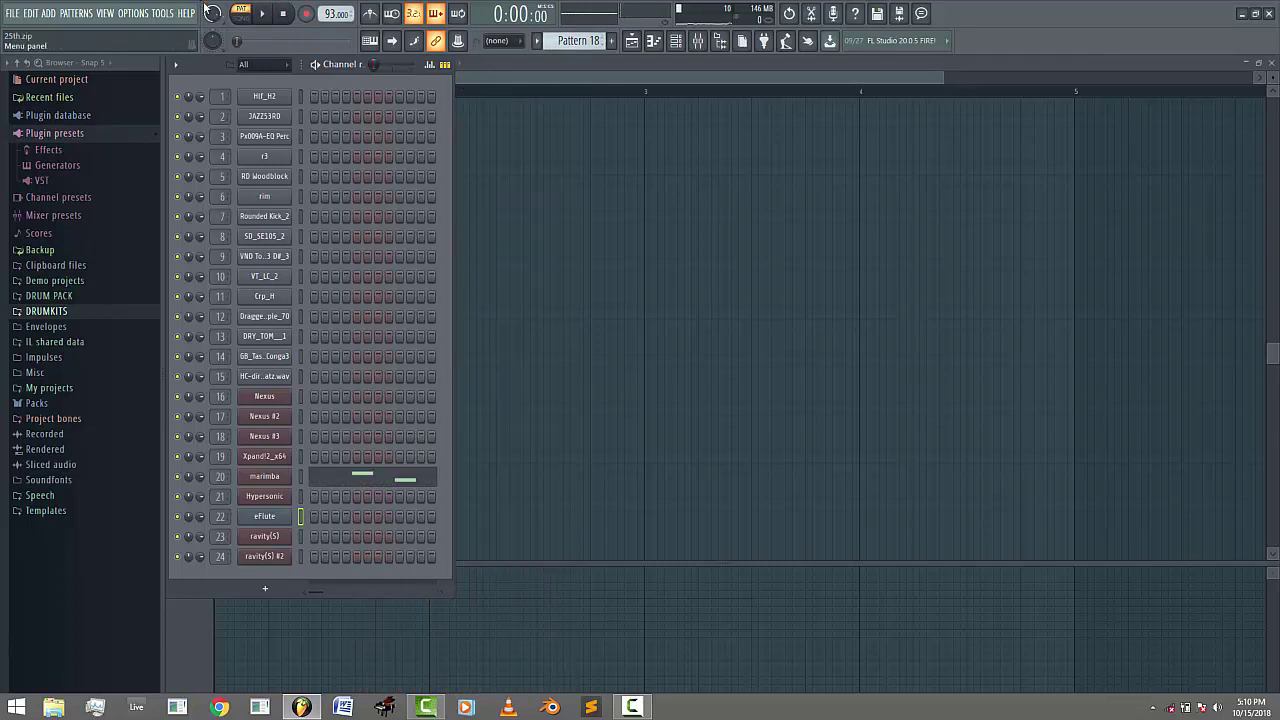
{"action": "left_click", "coordinate": [368, 485]}
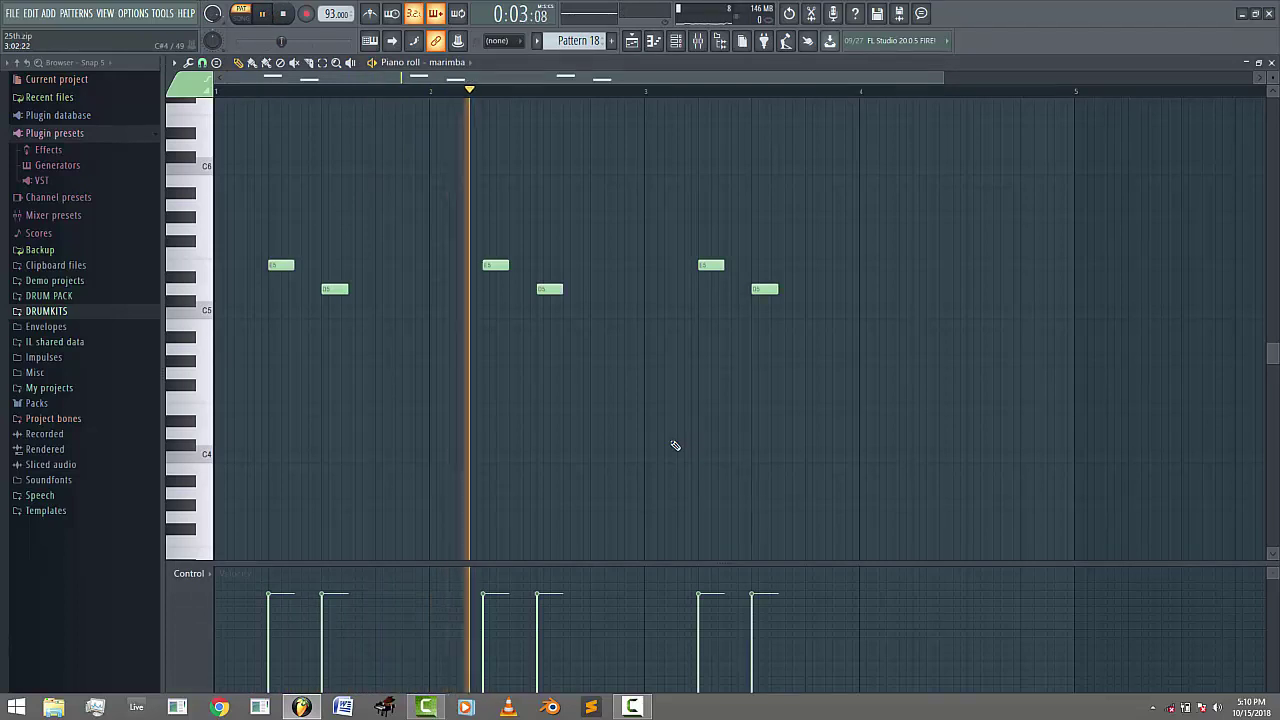
{"action": "left_click", "coordinate": [675, 41]}
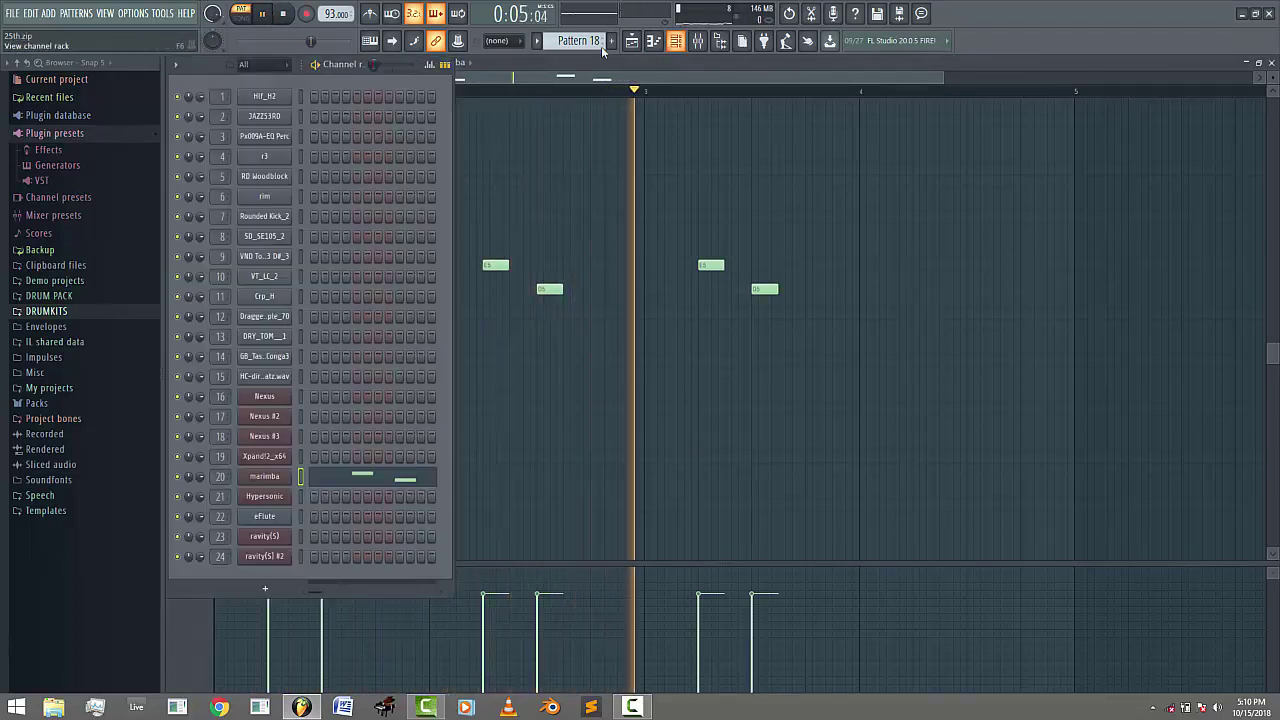
{"action": "left_click", "coordinate": [295, 17]}
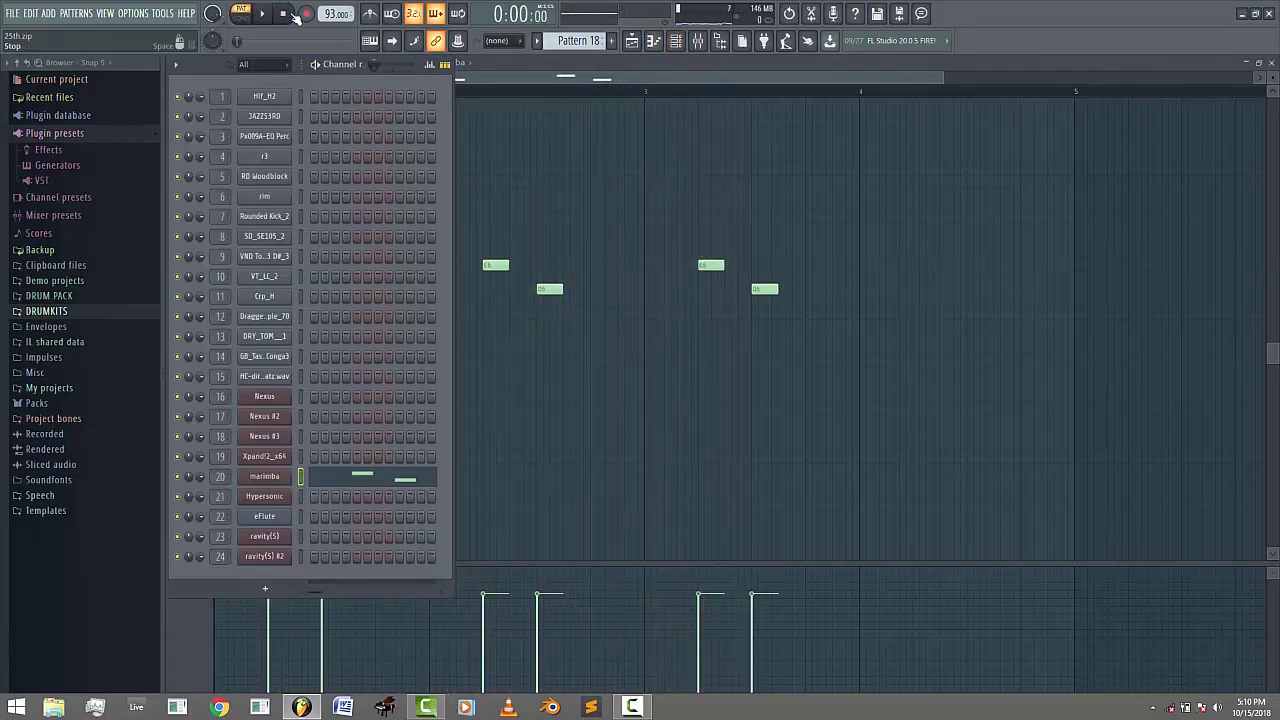
- Switch to Pattern 19, play it while examining the ravity(S) notes in the piano roll, and stop playback
{"action": "scroll", "coordinate": [586, 41], "scroll_direction": "down", "scroll_amount": 1}
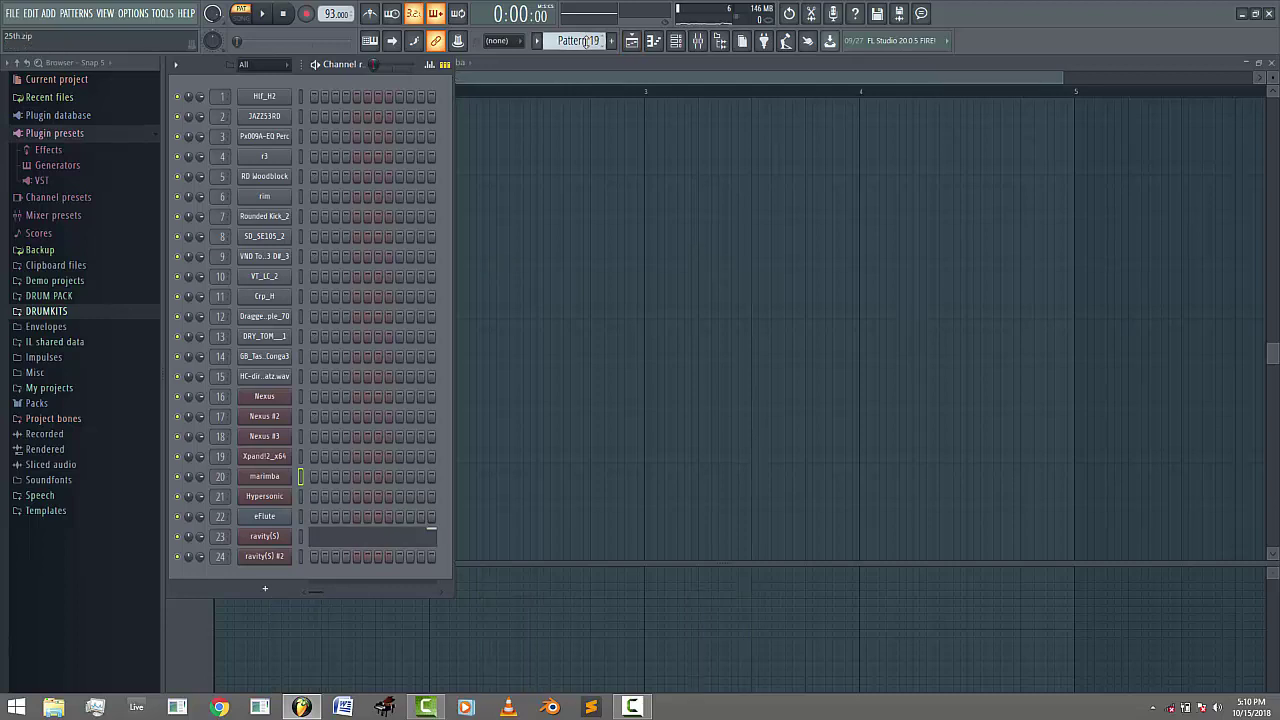
{"action": "left_click", "coordinate": [414, 541]}
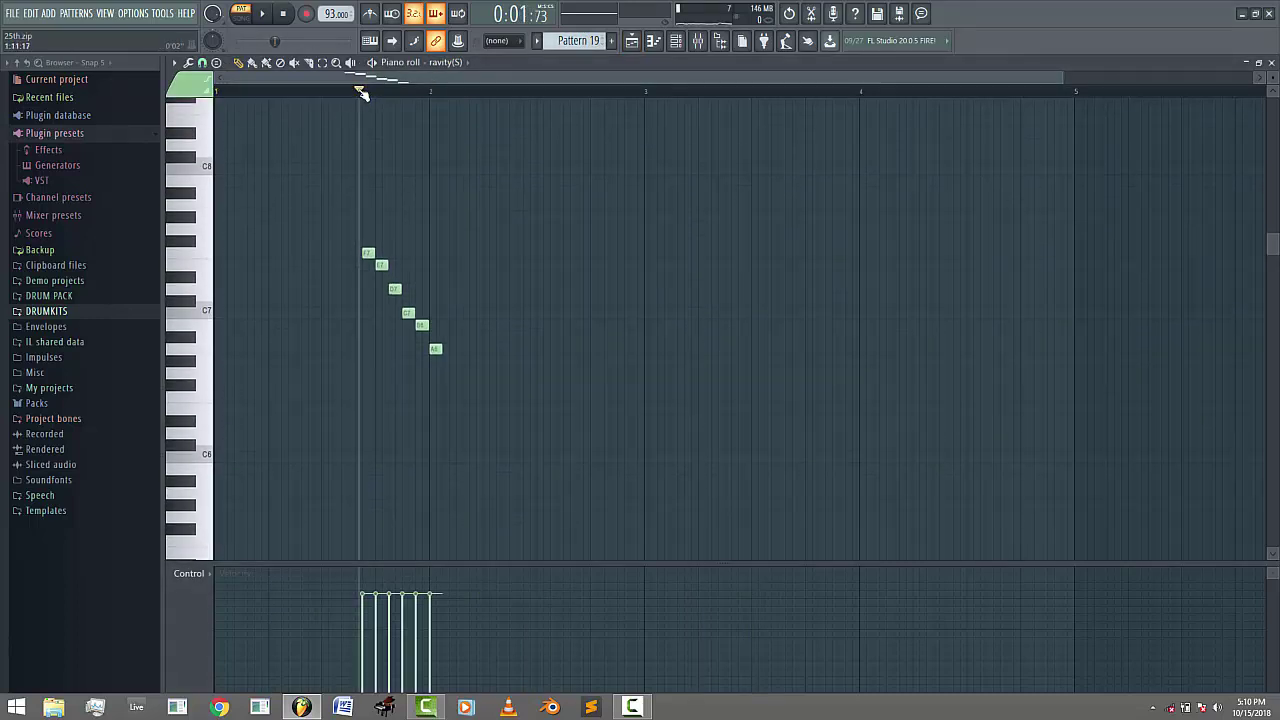
{"action": "key", "text": "space"}
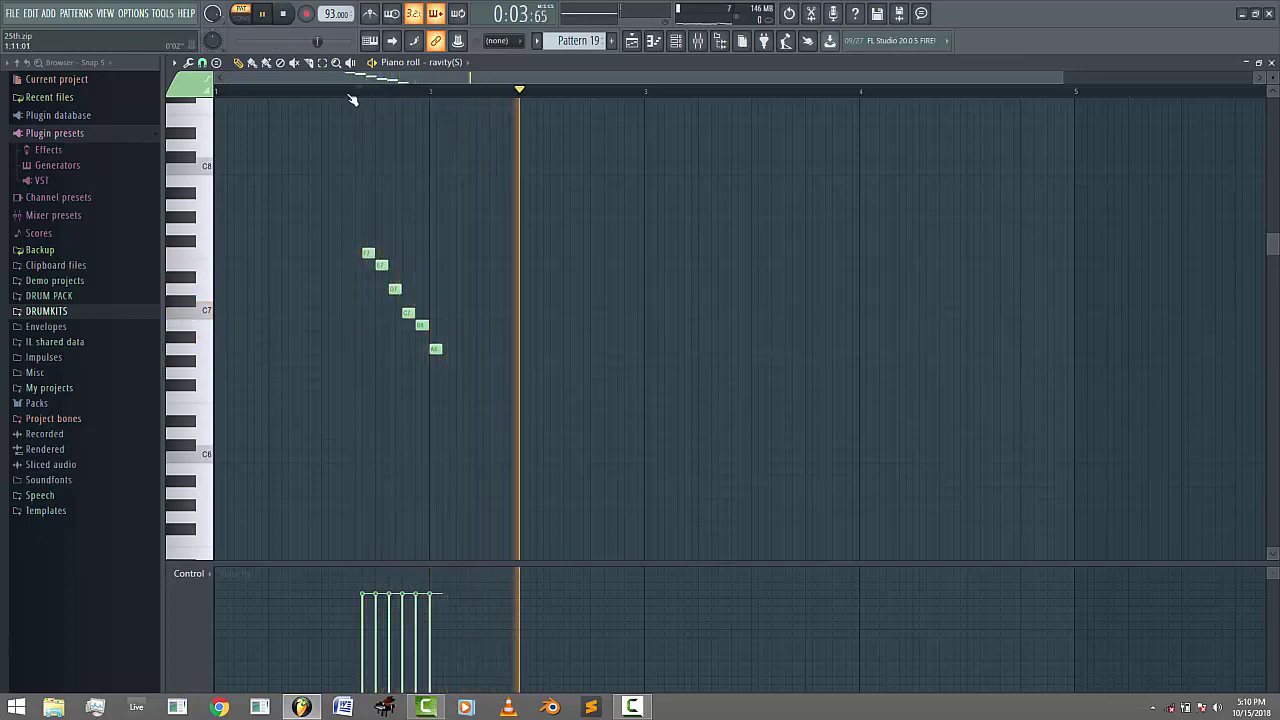
{"action": "key", "text": "F6"}
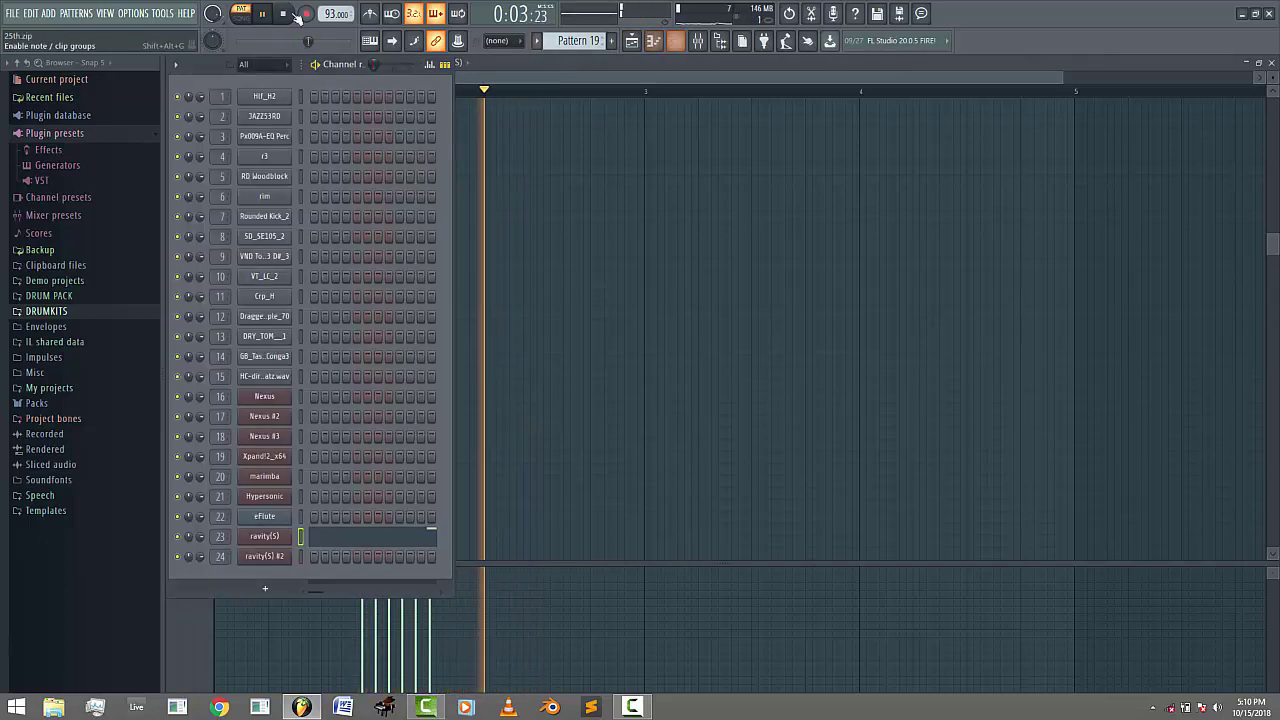
{"action": "key", "text": "space"}
- Switch to Pattern 20, play it while examining the ravity(S) #2 notes in the piano roll, and stop playback
{"action": "scroll", "coordinate": [565, 44], "scroll_direction": "down", "scroll_amount": 1}
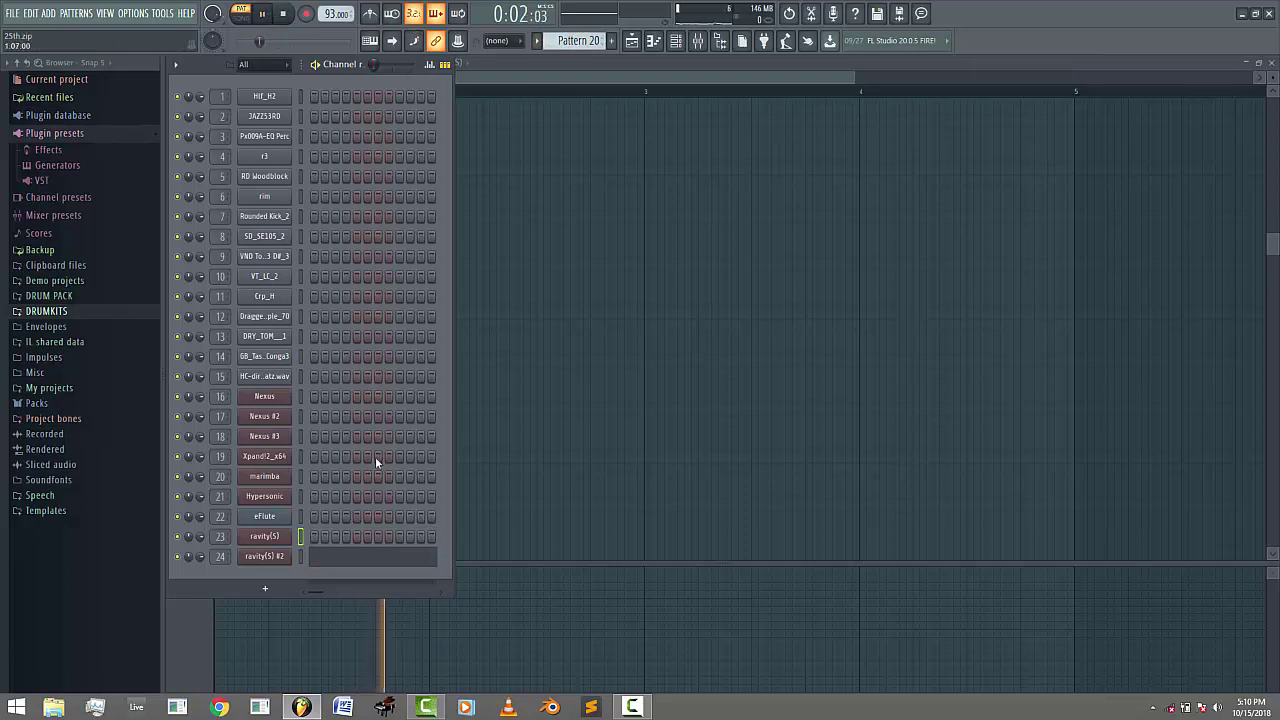
{"action": "left_click", "coordinate": [396, 556]}
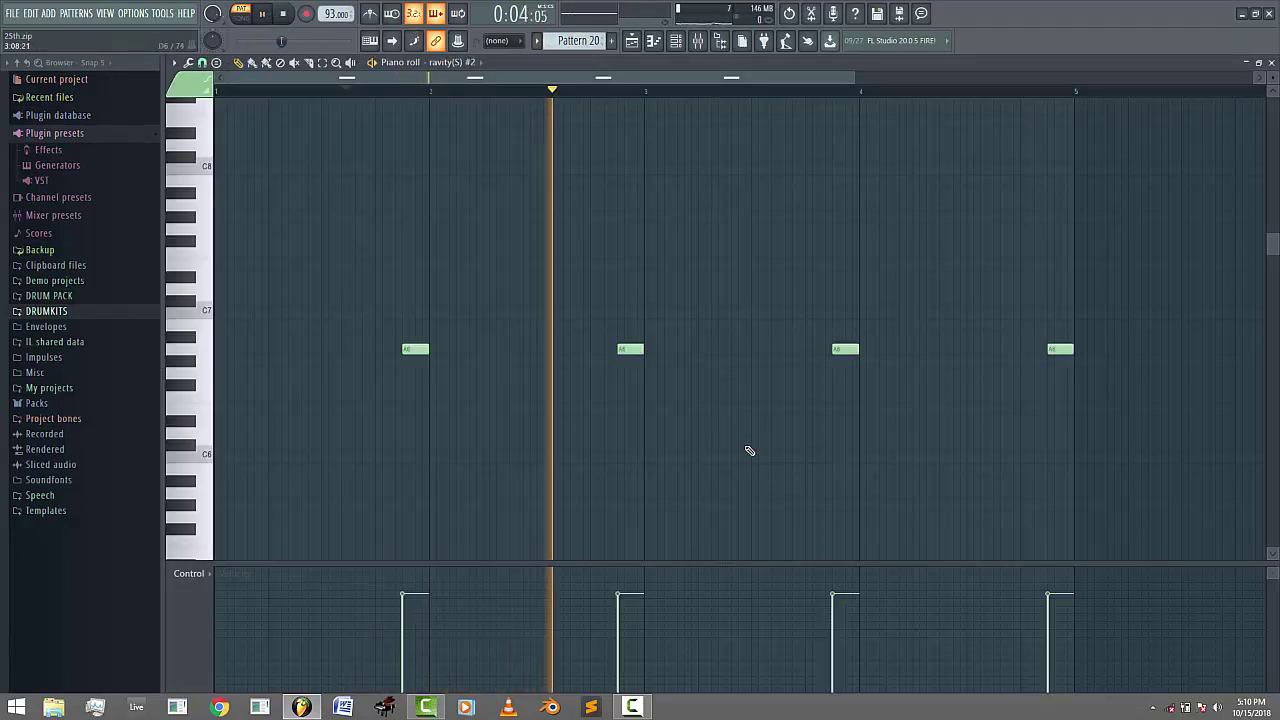
{"action": "key", "text": "F6"}
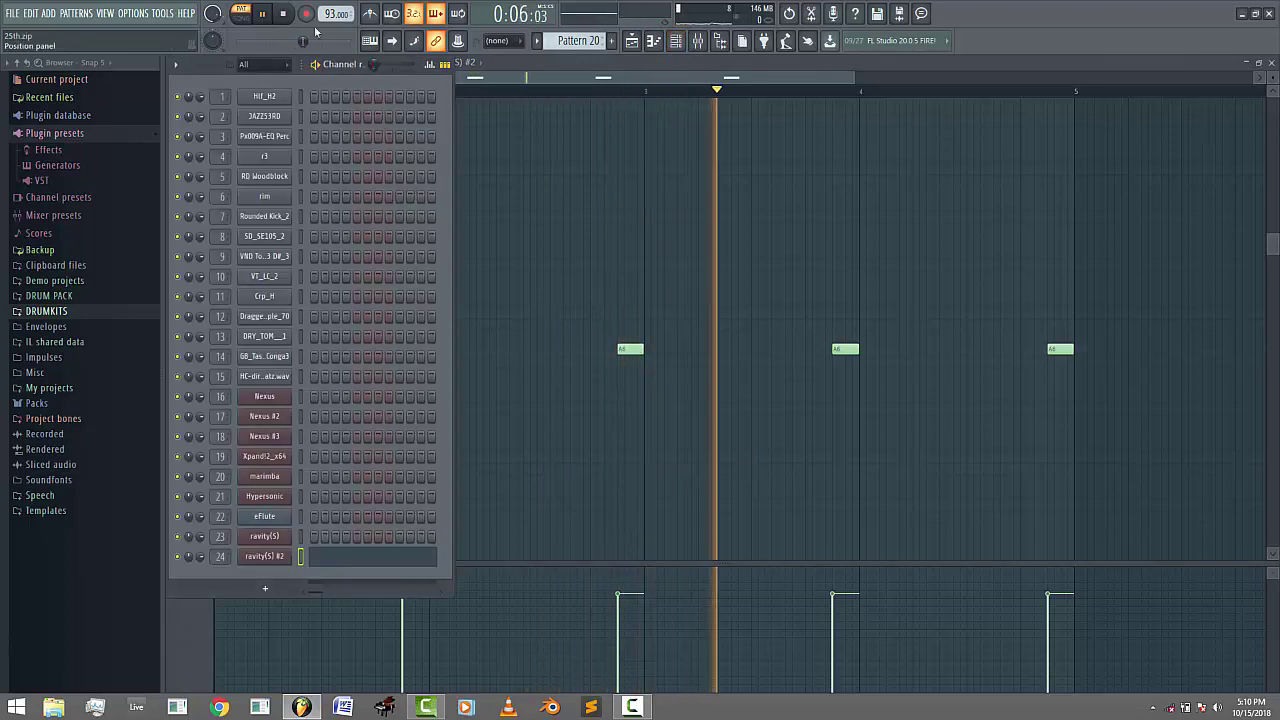
{"action": "left_click", "coordinate": [284, 15]}
- Switch to Pattern 21 and play it while examining the full range of Nexus #3 chords in the piano roll
{"action": "scroll", "coordinate": [585, 40], "scroll_direction": "down", "scroll_amount": 1}
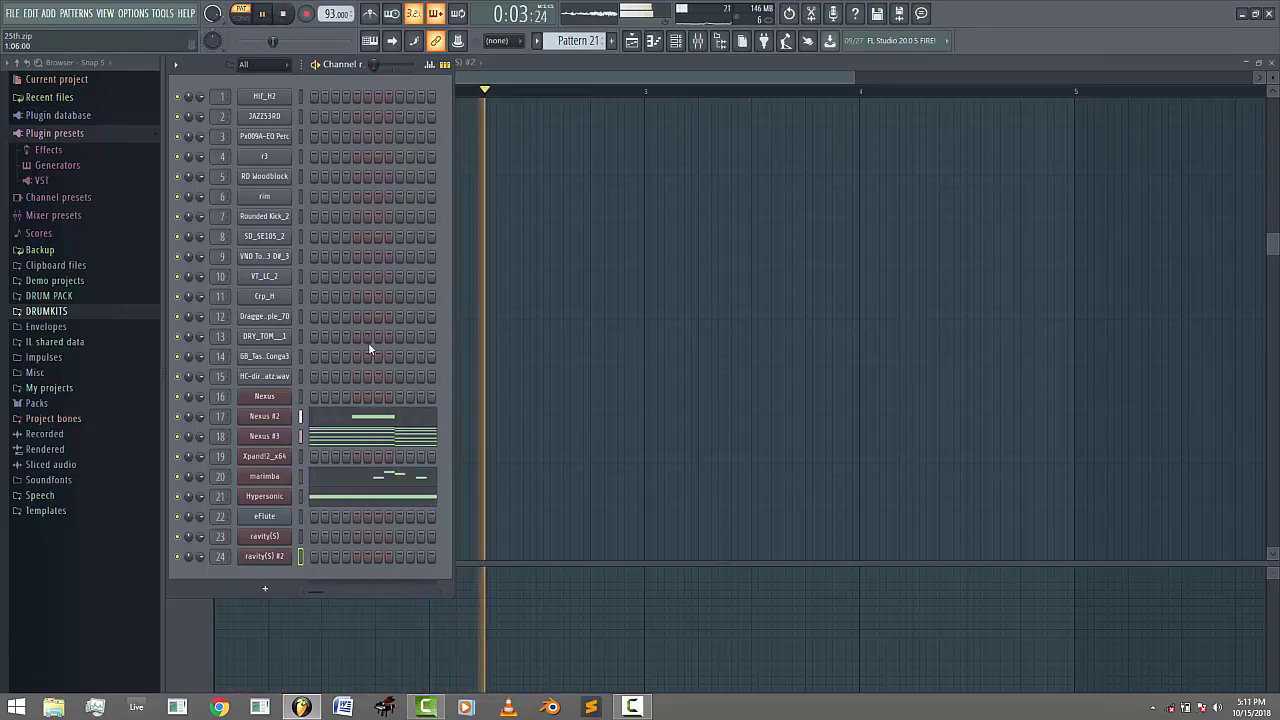
{"action": "left_click", "coordinate": [382, 437]}
{"action": "scroll", "coordinate": [775, 343], "scroll_direction": "down", "scroll_amount": 10}
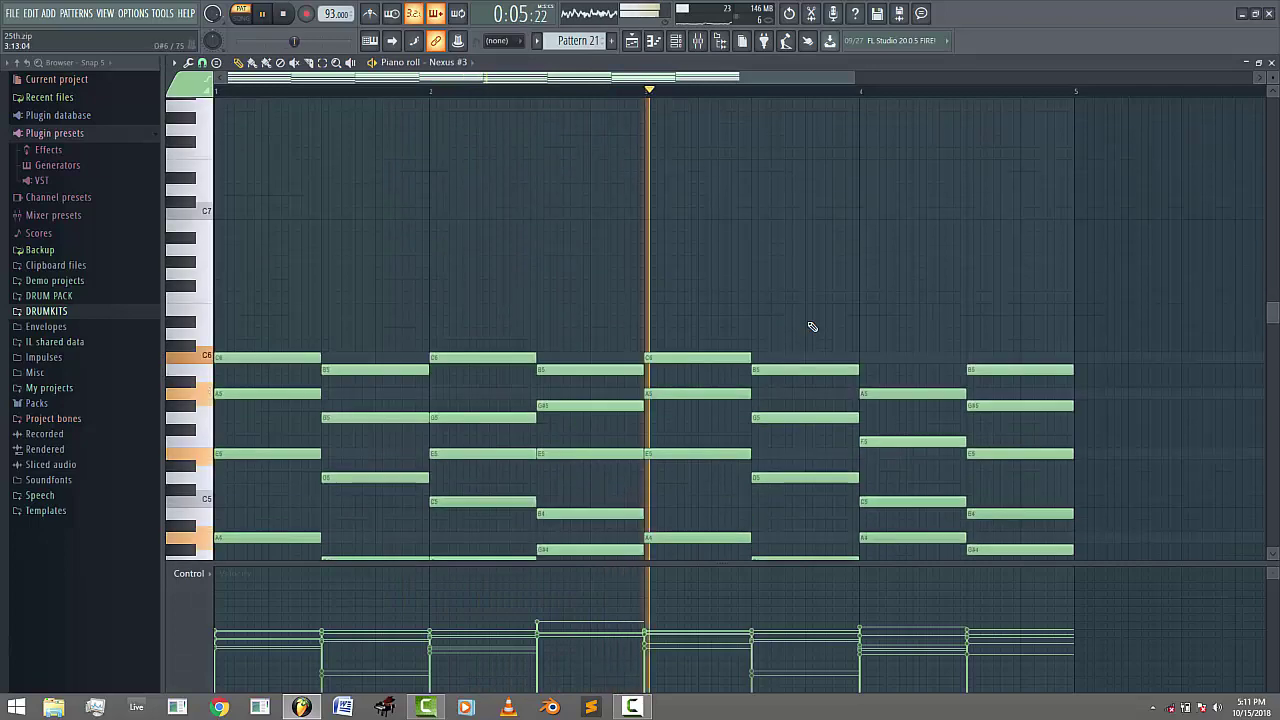
{"action": "scroll", "coordinate": [960, 344], "scroll_direction": "up", "scroll_amount": 2}
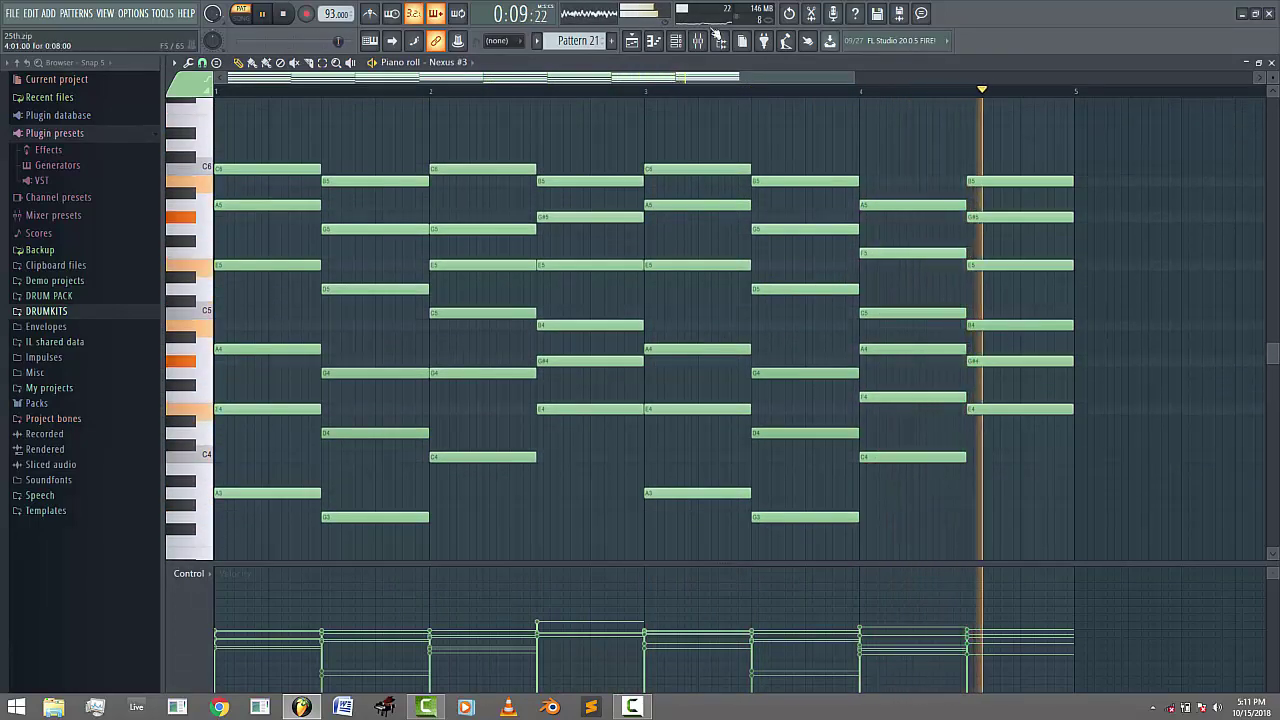
{"action": "key", "text": "F6"}
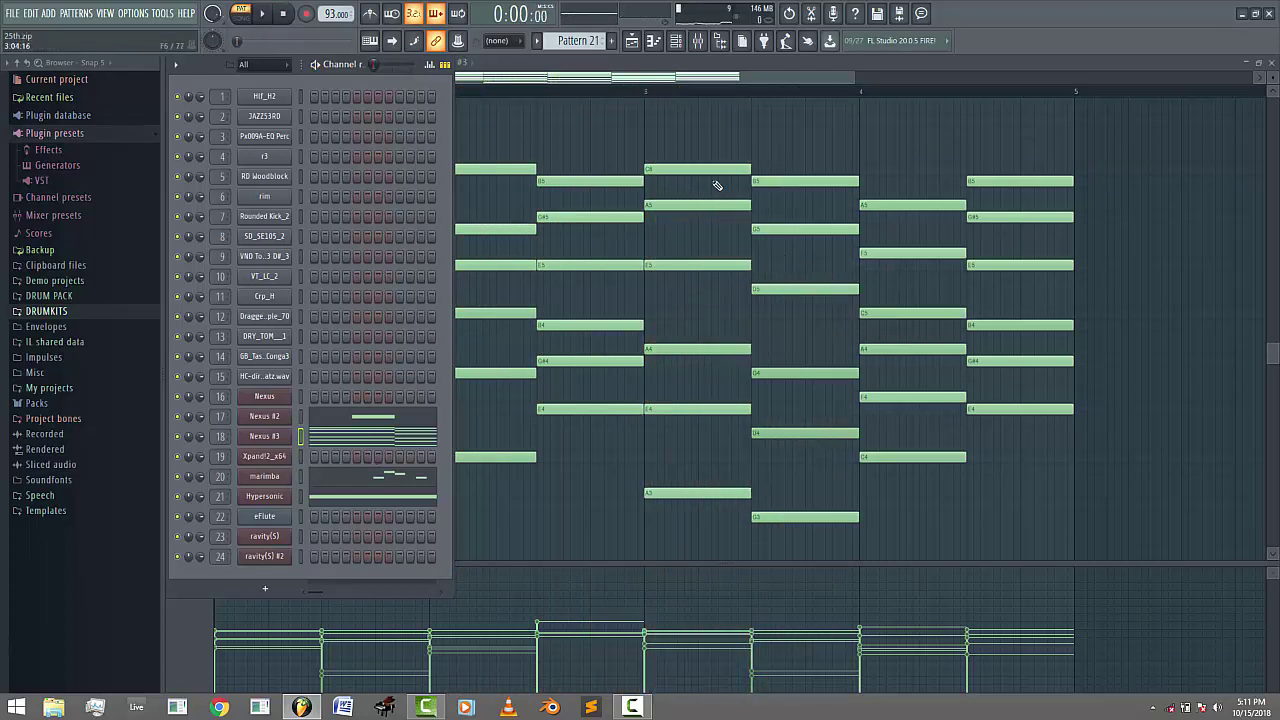
- Show the playlist arrangement and check the channel rack for any pattern after Pattern 21
{"action": "left_click", "coordinate": [632, 43]}
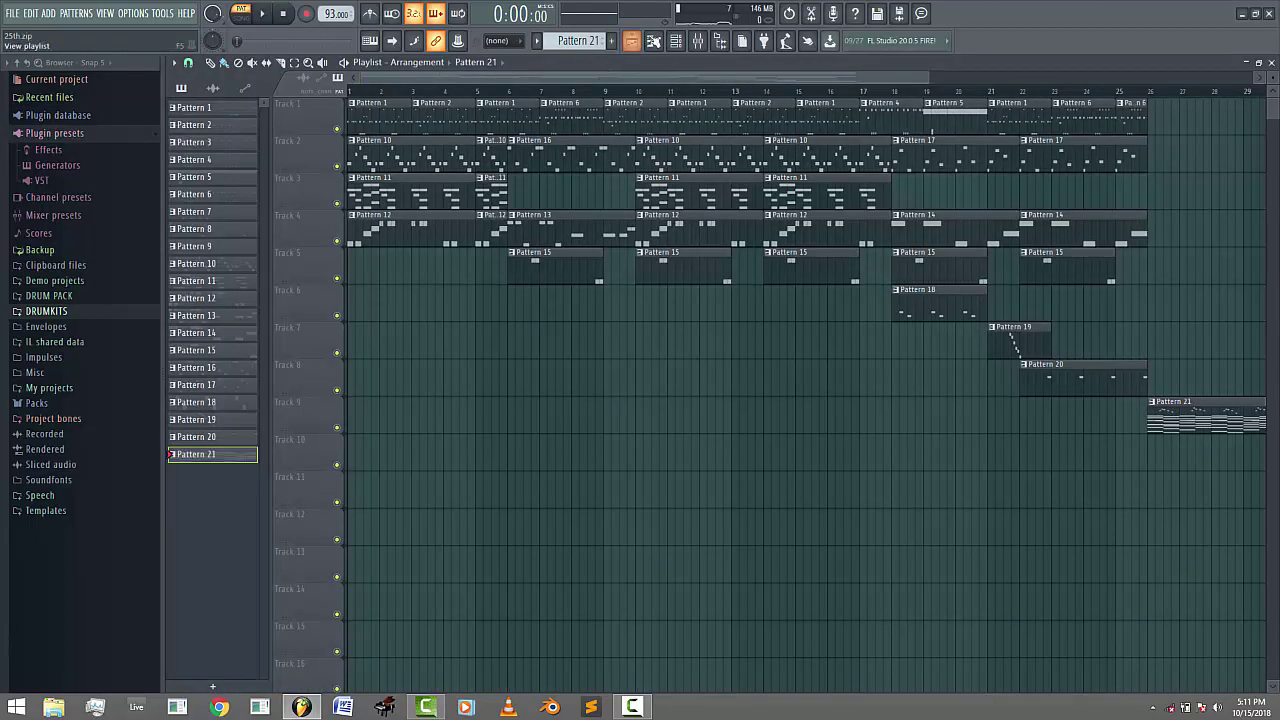
{"action": "left_click", "coordinate": [676, 40]}
{"action": "scroll", "coordinate": [580, 40], "scroll_direction": "up", "scroll_amount": 1}
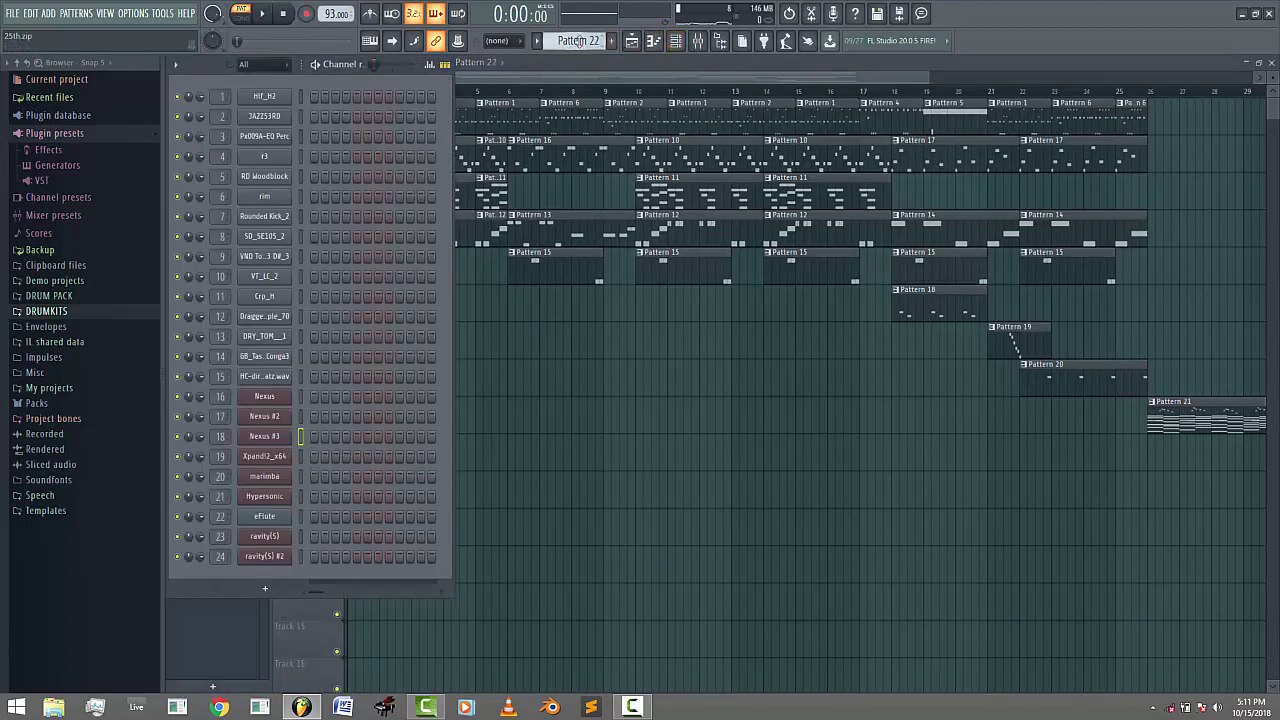
{"action": "scroll", "coordinate": [579, 41], "scroll_direction": "down", "scroll_amount": 2}
- Play the arrangement in song mode while following it in the playlist through the Pattern 21 section, and stop playback
{"action": "left_click", "coordinate": [609, 80]}
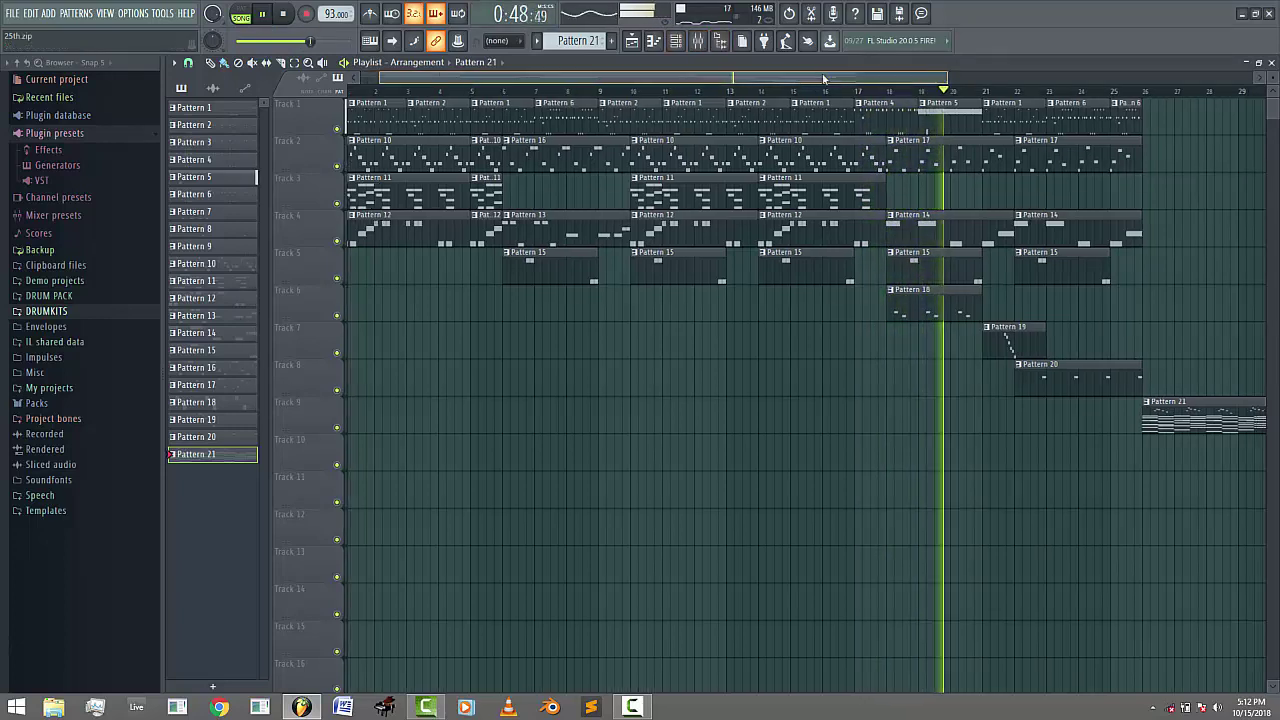
{"action": "left_click_drag", "start_coordinate": [786, 70], "coordinate": [908, 69]}
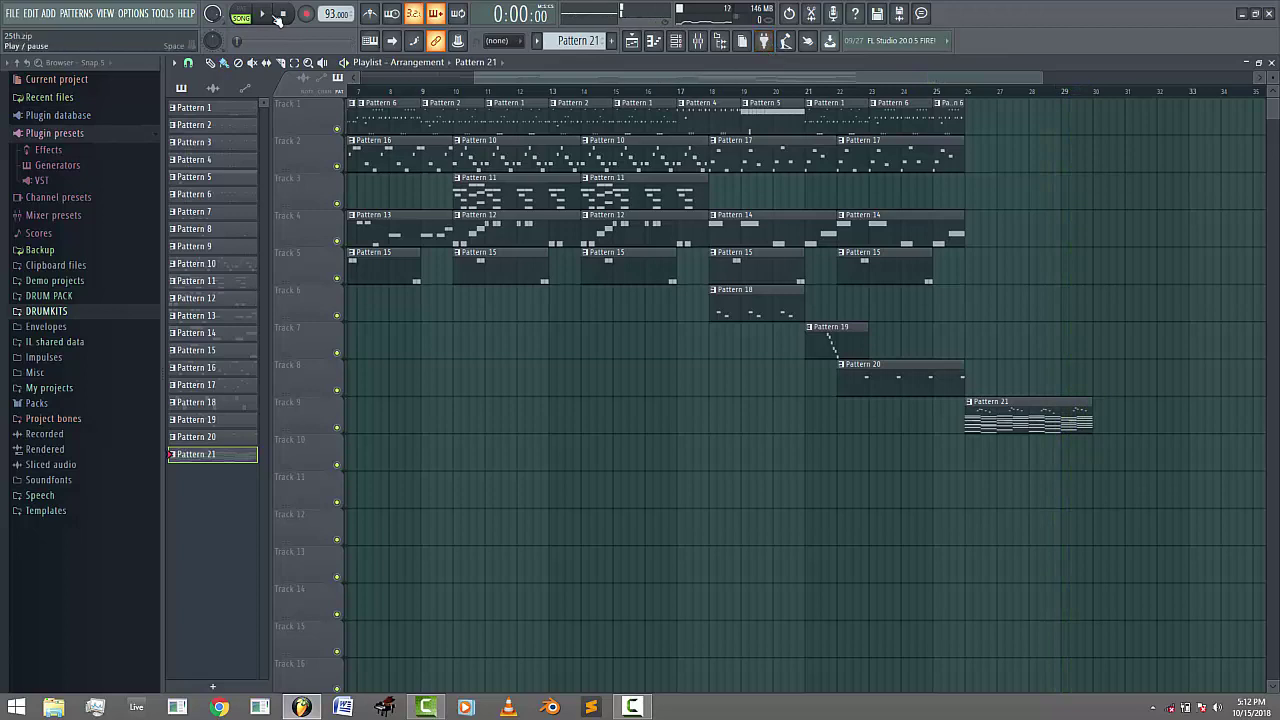
- Examine the effect slots of the mixer tracks, going from GB_Tasty808_Conga3 down to RD Woodblock, and close the mixer
{"action": "left_click", "coordinate": [698, 42]}
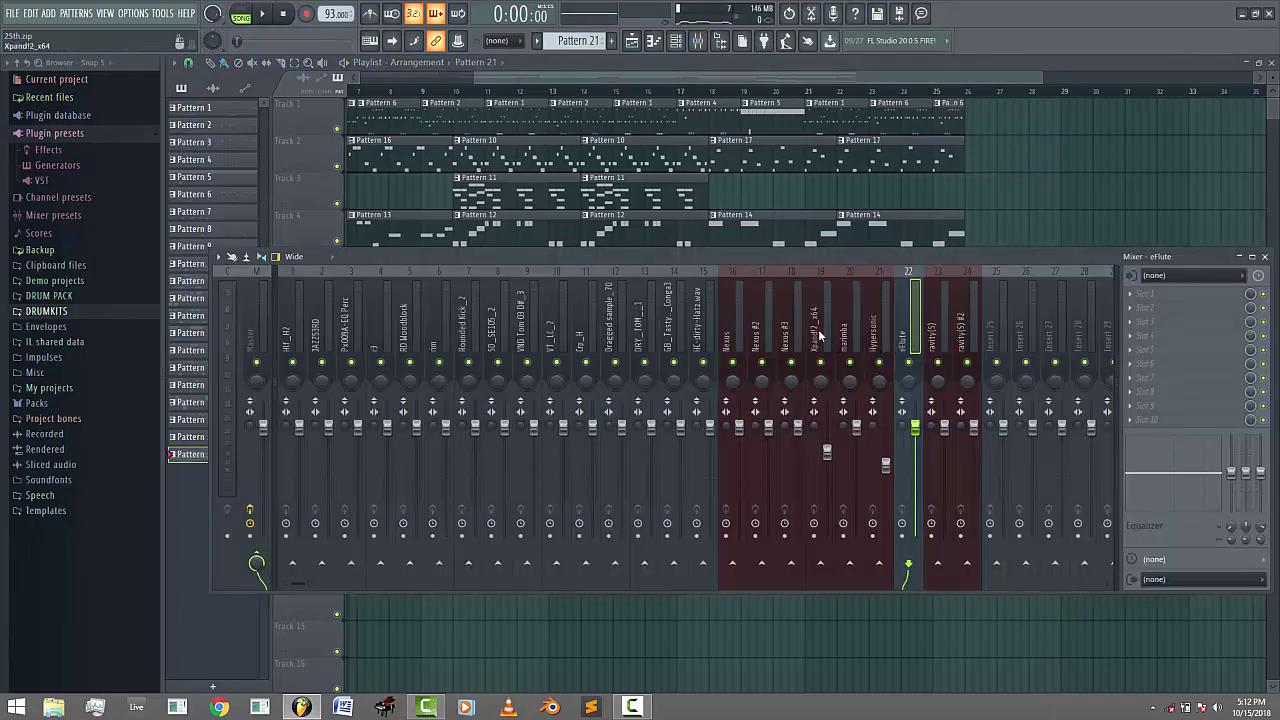
{"action": "left_click", "coordinate": [265, 330]}
{"action": "left_click", "coordinate": [668, 335]}
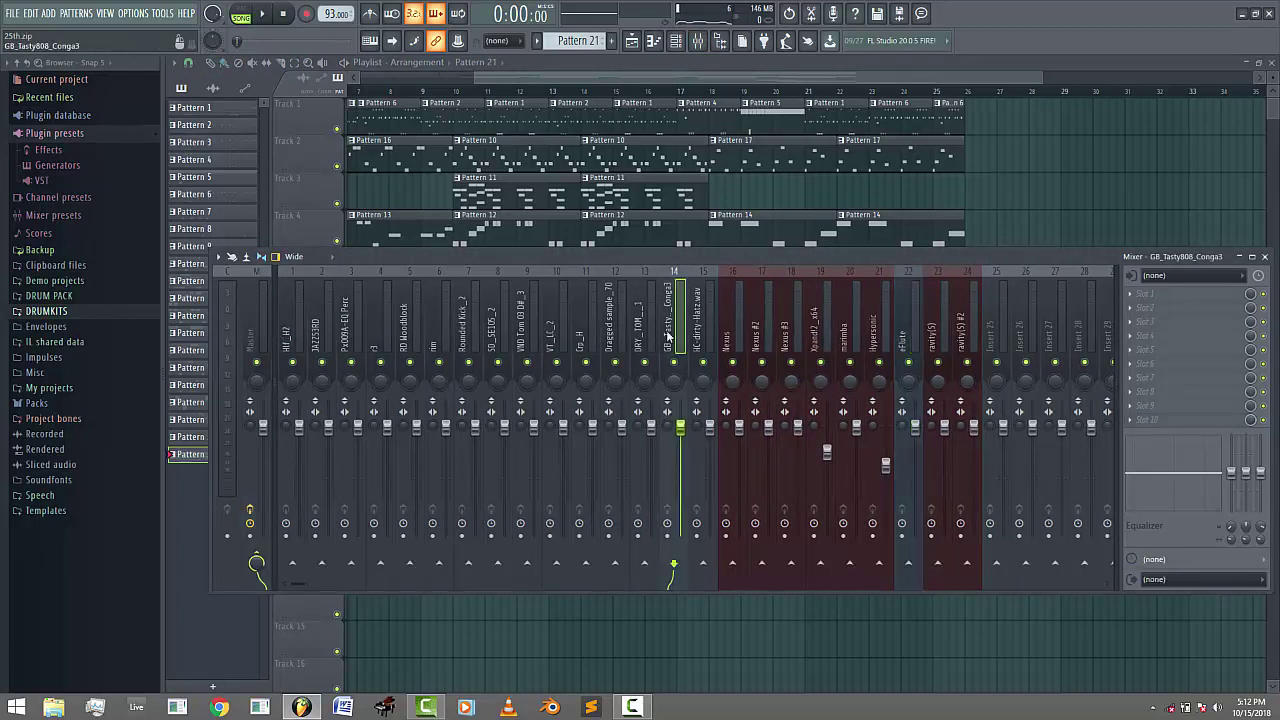
{"action": "key", "text": "Left"}
{"action": "key", "text": "Left"}
{"action": "key", "text": "Left"}
{"action": "key", "text": "Left"}
{"action": "key", "text": "Left"}
{"action": "key", "text": "Left"}
{"action": "key", "text": "Left"}
{"action": "key", "text": "Left"}
{"action": "key", "text": "Left"}
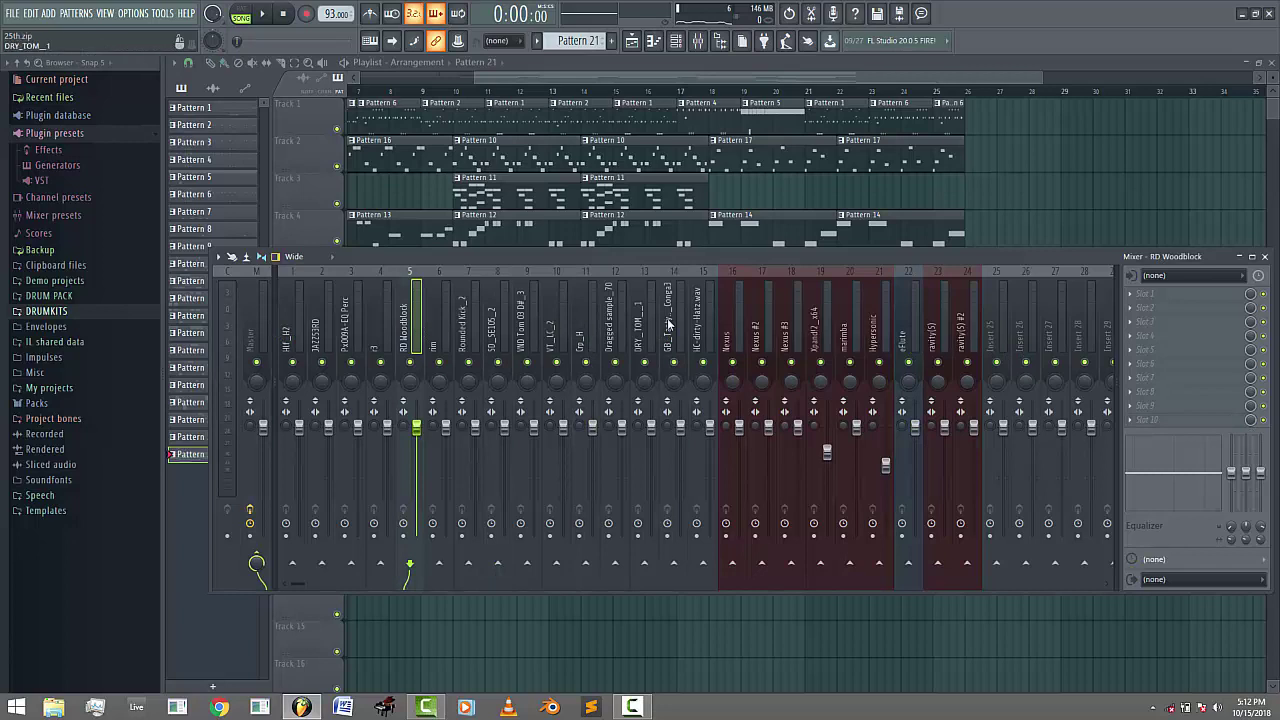
{"action": "key", "text": "F9"}
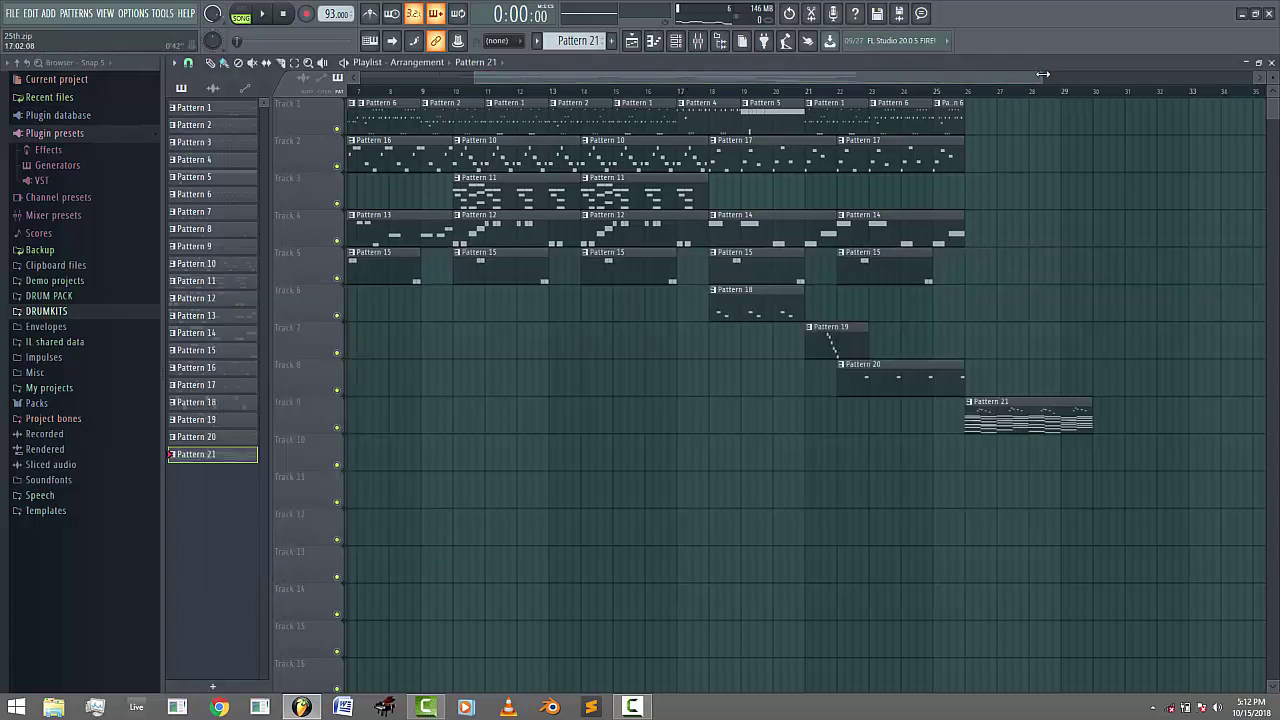
{"action": "left_click_drag", "start_coordinate": [1043, 74], "coordinate": [1012, 89]}
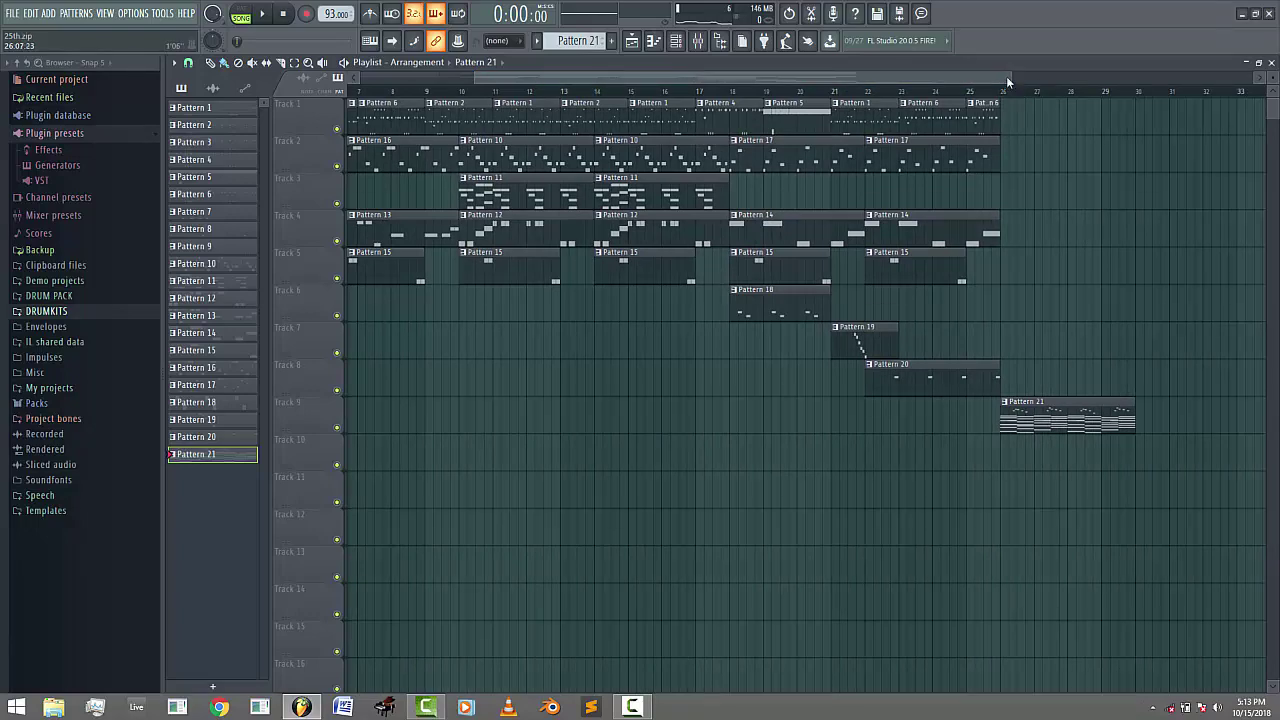
{"action": "left_click_drag", "start_coordinate": [997, 74], "coordinate": [882, 84]}
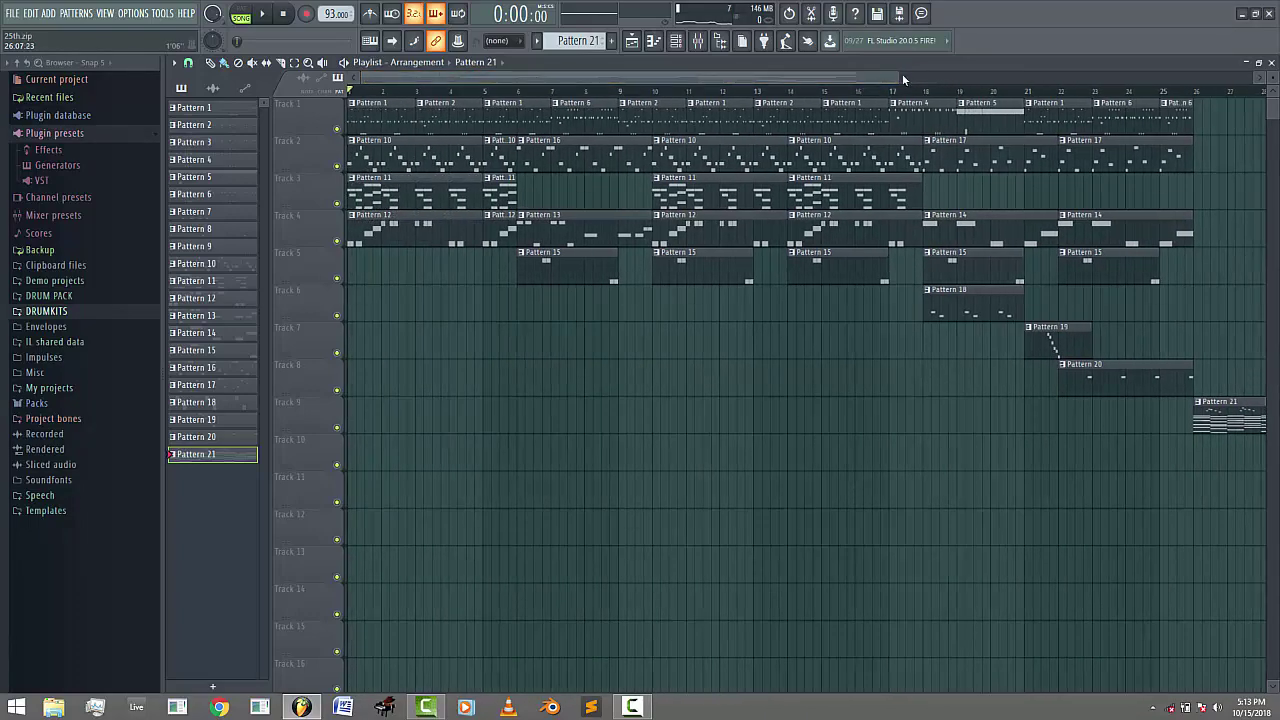